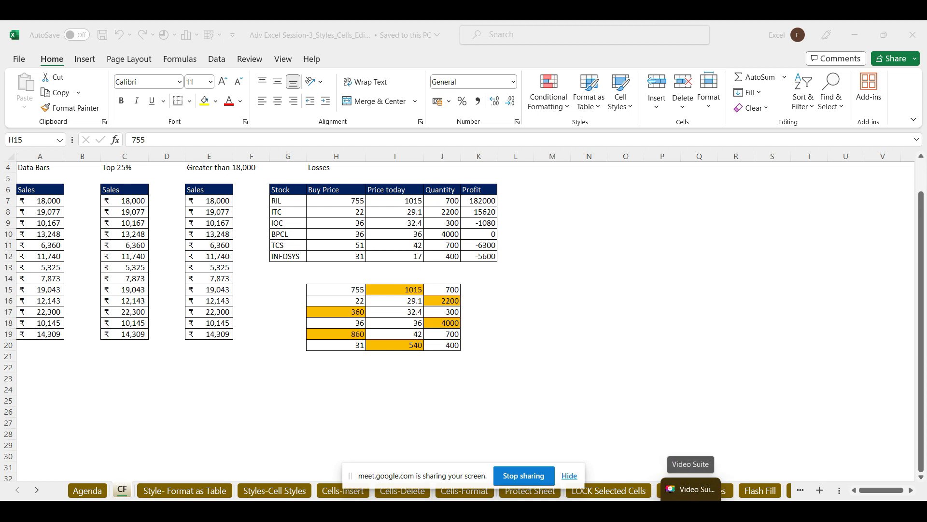
- Switch to the Google Meet call to check its participants, and return to the Adv Excel Session-3_Styles_Cells_Editing workbook
{"action": "left_click", "coordinate": [852, 35]}
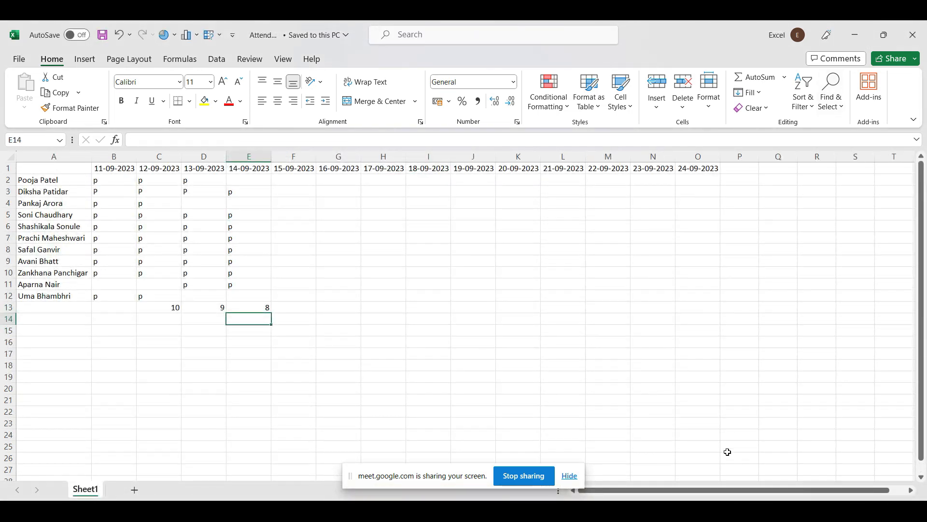
{"action": "left_click", "coordinate": [863, 33]}
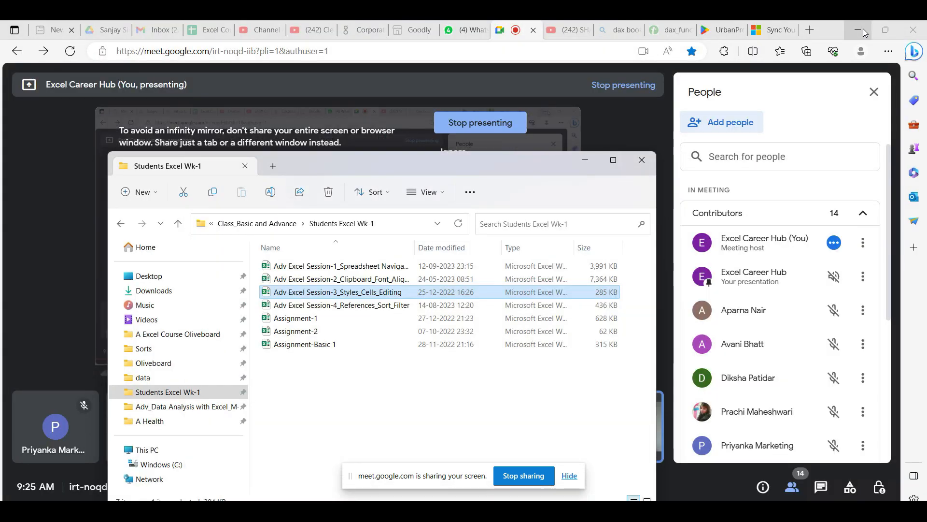
{"action": "left_click", "coordinate": [595, 160]}
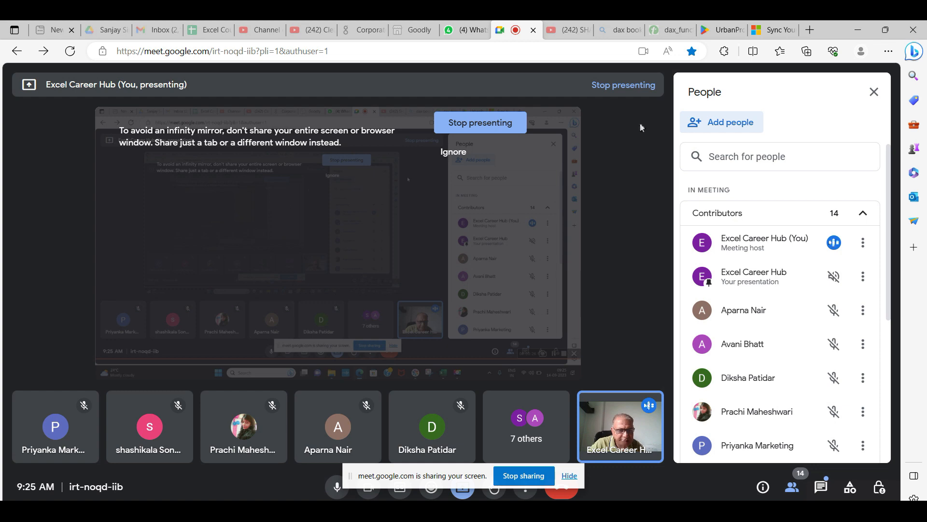
{"action": "key", "text": "alt+Tab"}
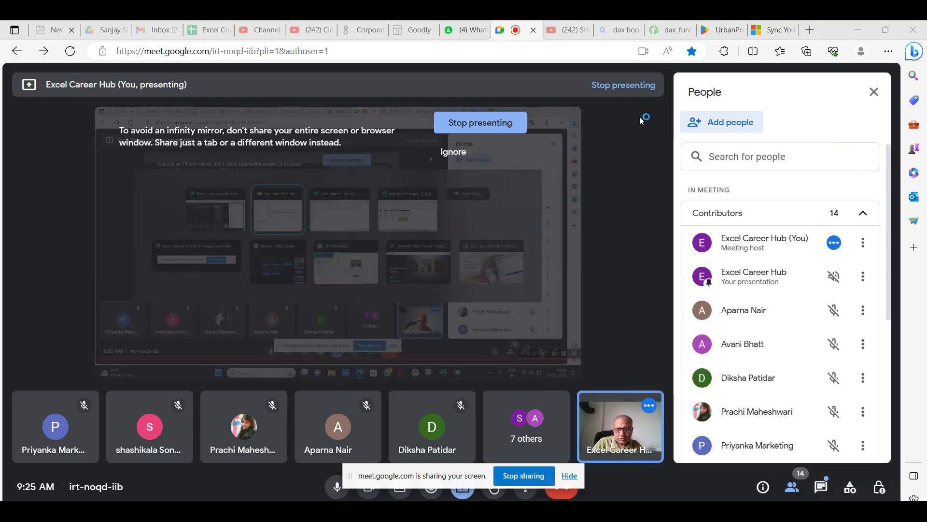
{"action": "left_click", "coordinate": [640, 119]}
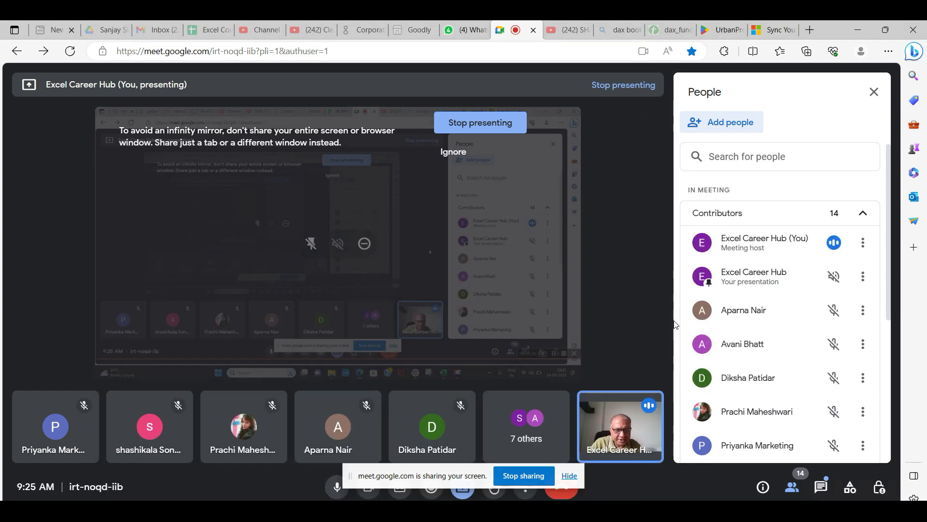
{"action": "mouse_move", "coordinate": [665, 520]}
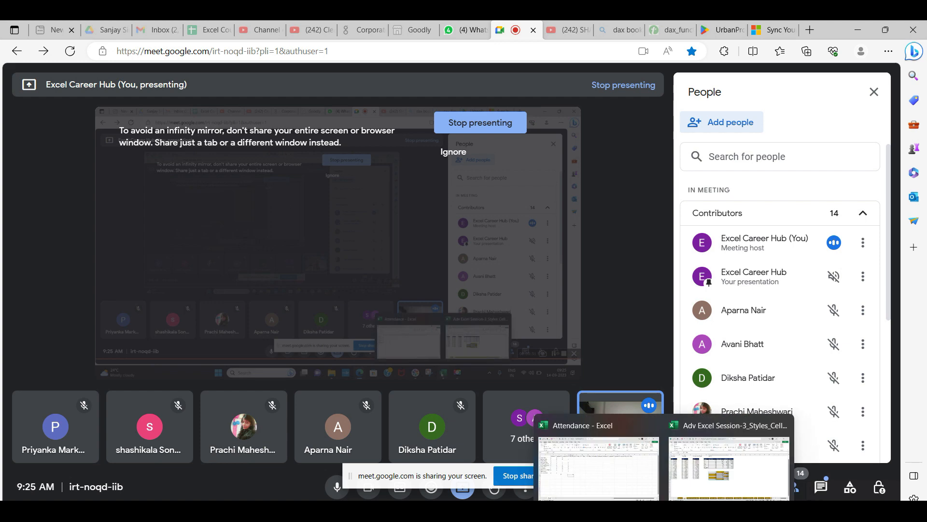
{"action": "left_click", "coordinate": [730, 466]}
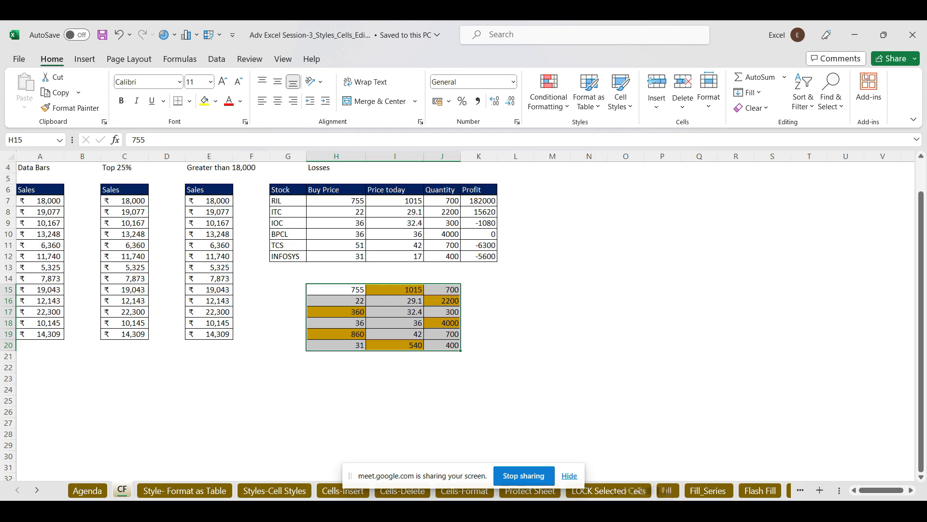
- Admit the waiting participant to the Google Meet call and return to the Adv Excel Session-3 workbook
{"action": "left_click", "coordinate": [855, 31]}
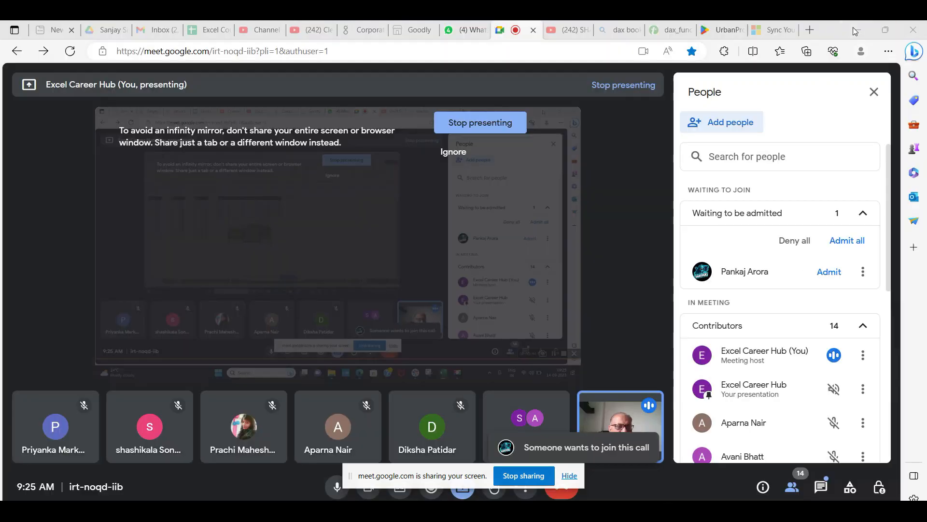
{"action": "left_click", "coordinate": [829, 272]}
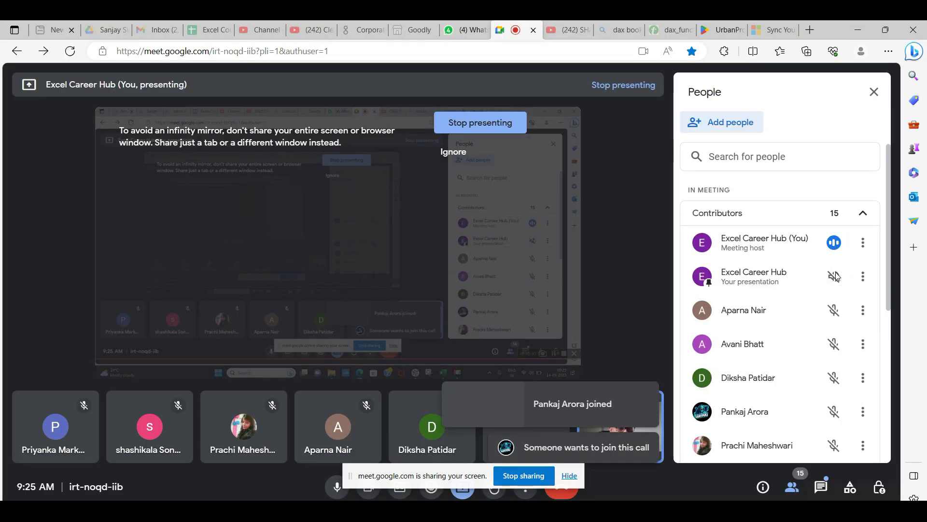
{"action": "left_click", "coordinate": [856, 27]}
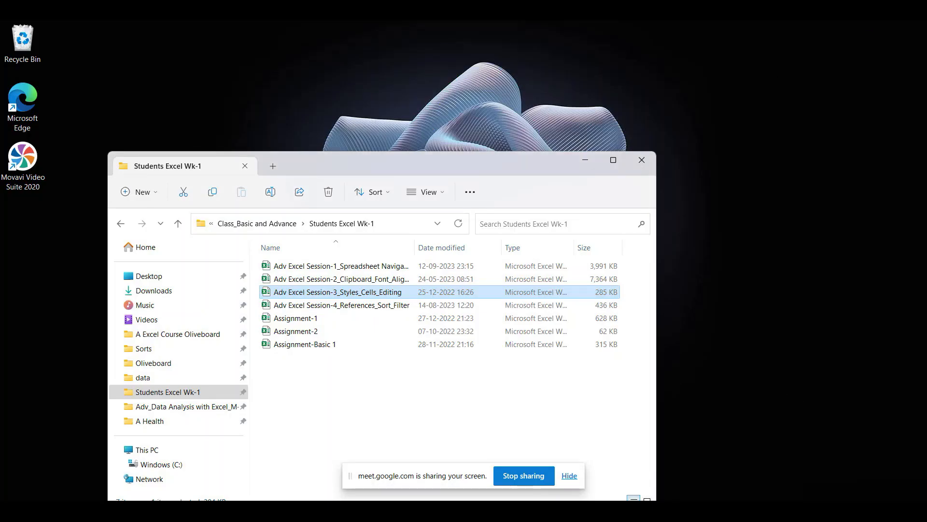
{"action": "mouse_move", "coordinate": [664, 511]}
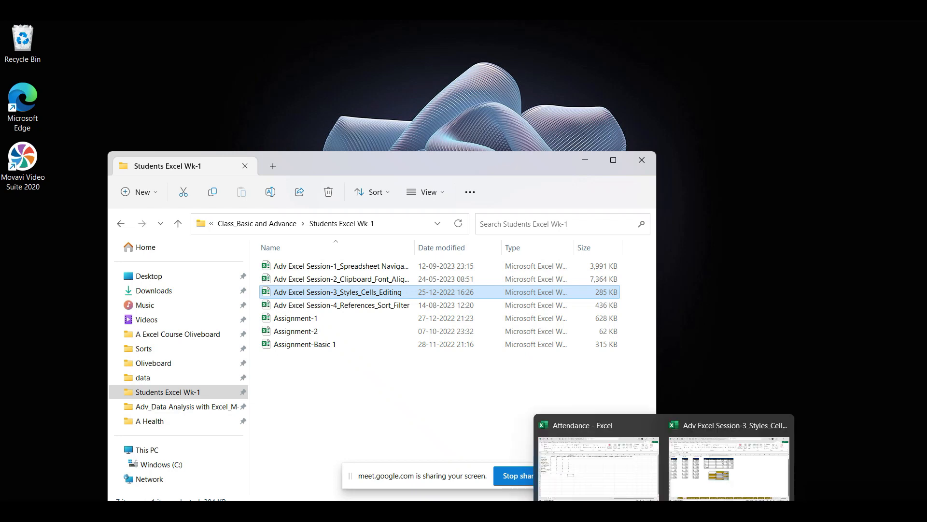
{"action": "left_click", "coordinate": [728, 468]}
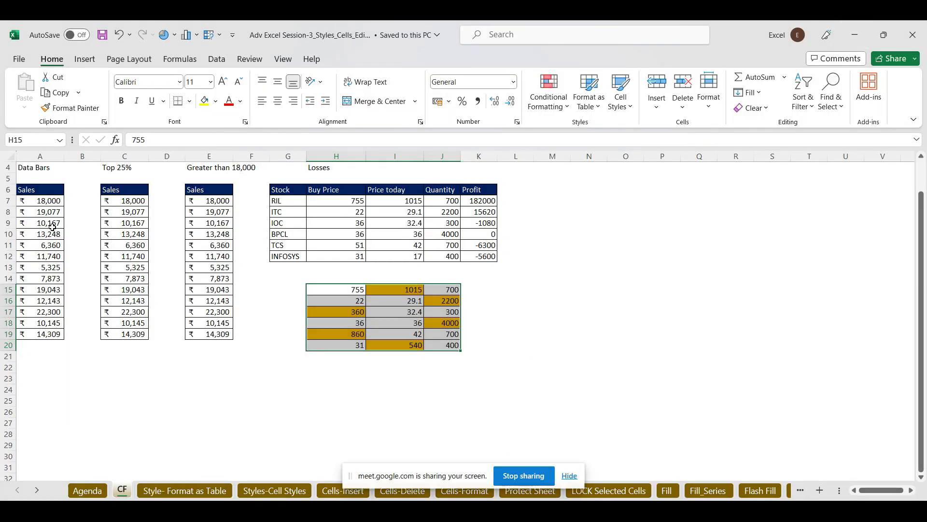
- Increase the font size of the entire CF sheet to 16
{"action": "left_click", "coordinate": [48, 199]}
{"action": "left_click_drag", "start_coordinate": [48, 199], "coordinate": [52, 335]}
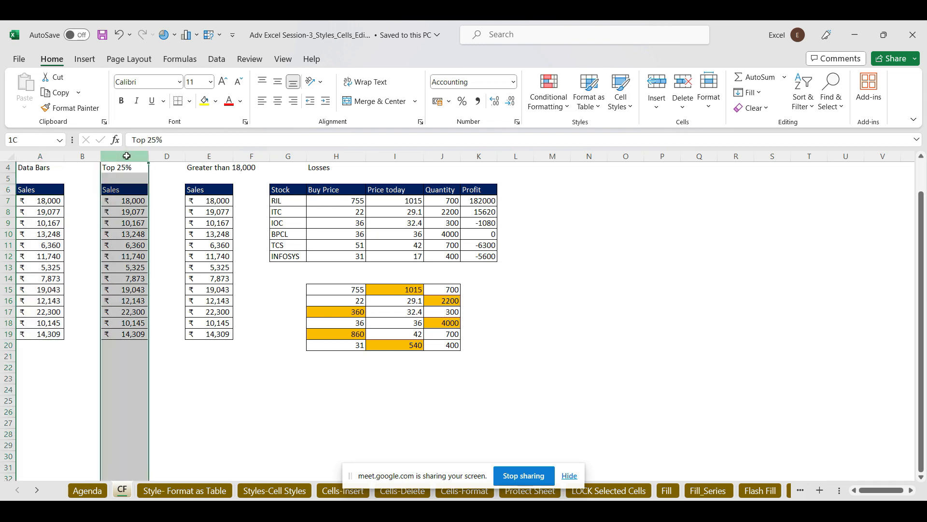
{"action": "left_click", "coordinate": [125, 156]}
{"action": "left_click", "coordinate": [9, 157]}
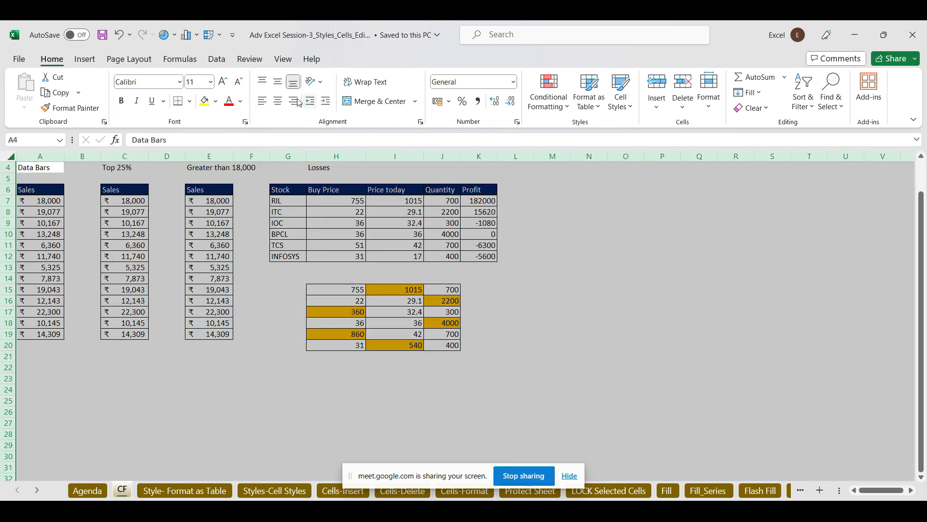
{"action": "left_click", "coordinate": [223, 82]}
{"action": "left_click", "coordinate": [223, 82]}
{"action": "left_click", "coordinate": [223, 82]}
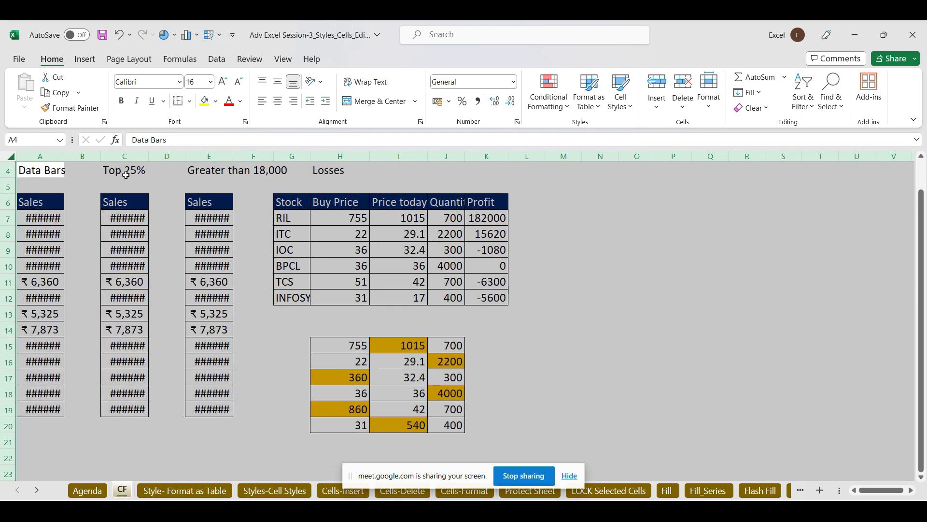
- AutoFit the widths of columns A to E so the sales values fit
{"action": "left_click_drag", "start_coordinate": [46, 156], "coordinate": [216, 153]}
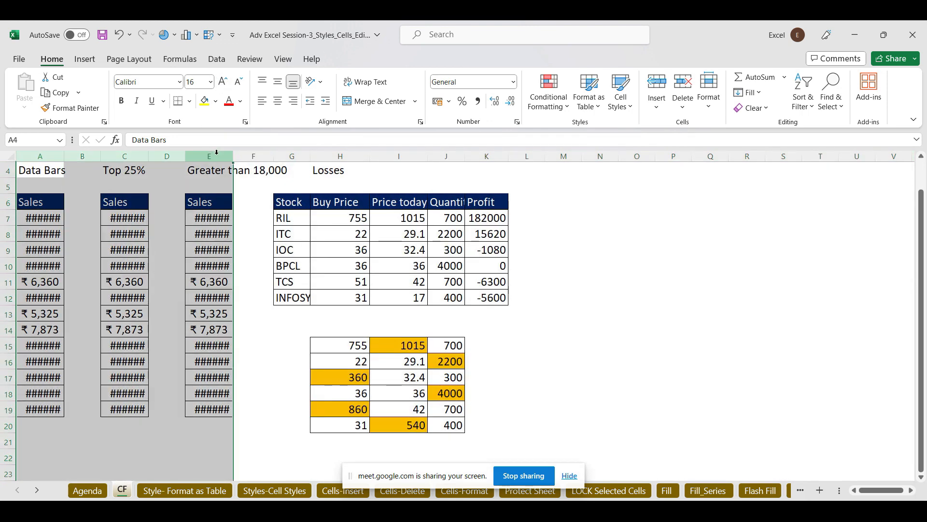
{"action": "double_click", "coordinate": [233, 155]}
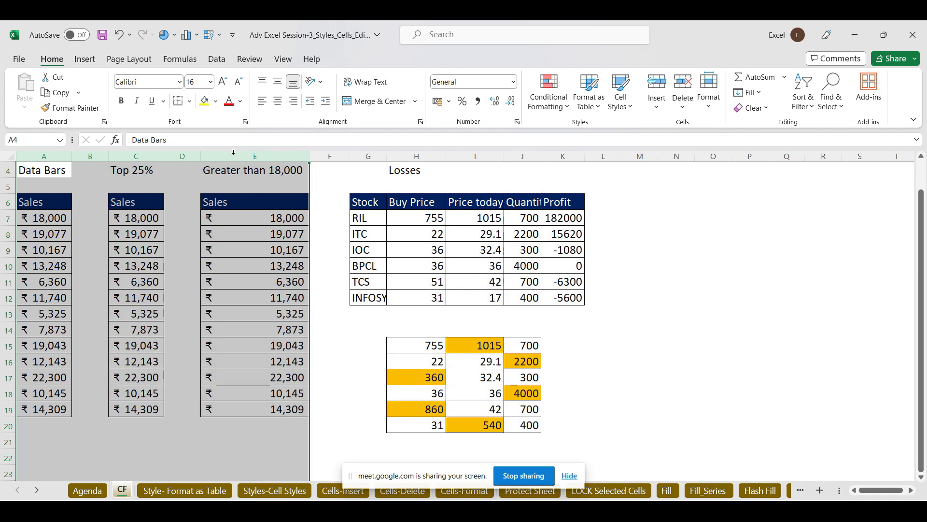
{"action": "left_click", "coordinate": [734, 222]}
- Highlight sales in E7:E19 greater than 13000 with Green Fill with Dark Green Text using a conditional formatting rule
{"action": "left_click_drag", "start_coordinate": [263, 220], "coordinate": [281, 250]}
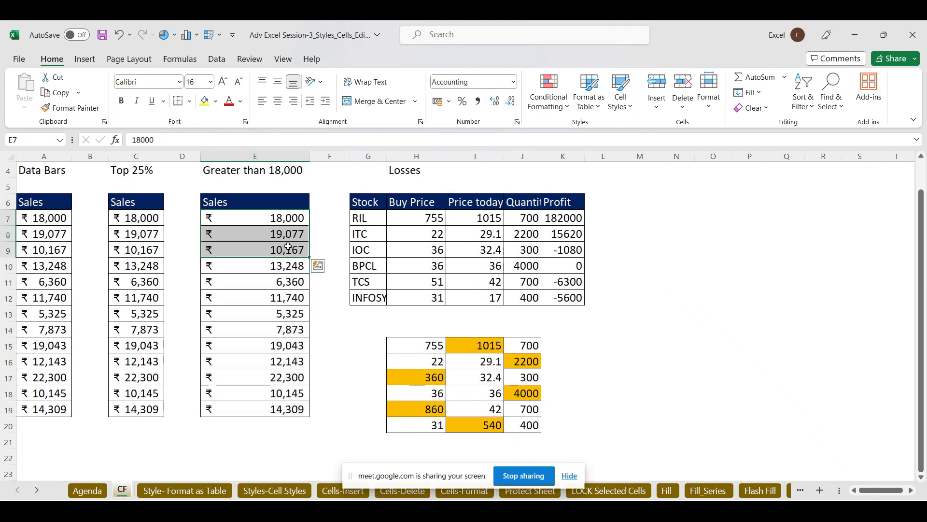
{"action": "left_click_drag", "start_coordinate": [267, 218], "coordinate": [295, 408]}
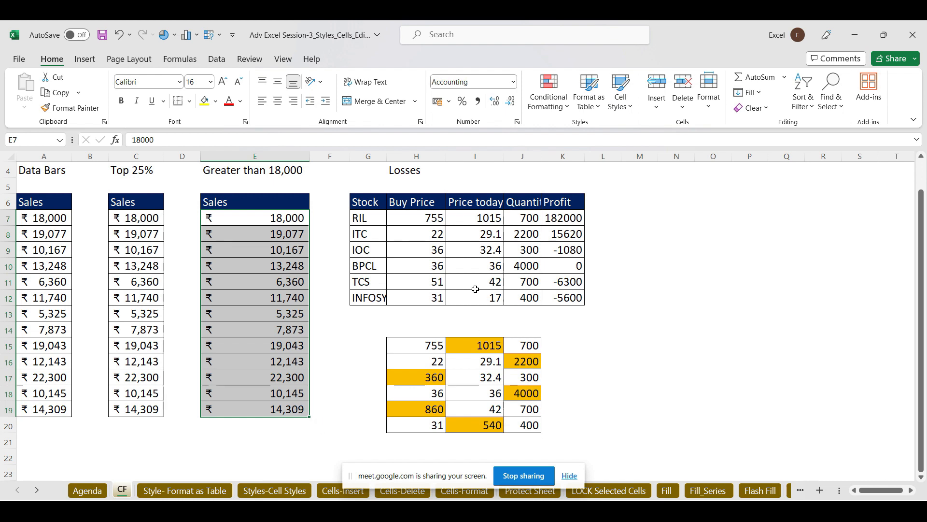
{"action": "left_click", "coordinate": [247, 219]}
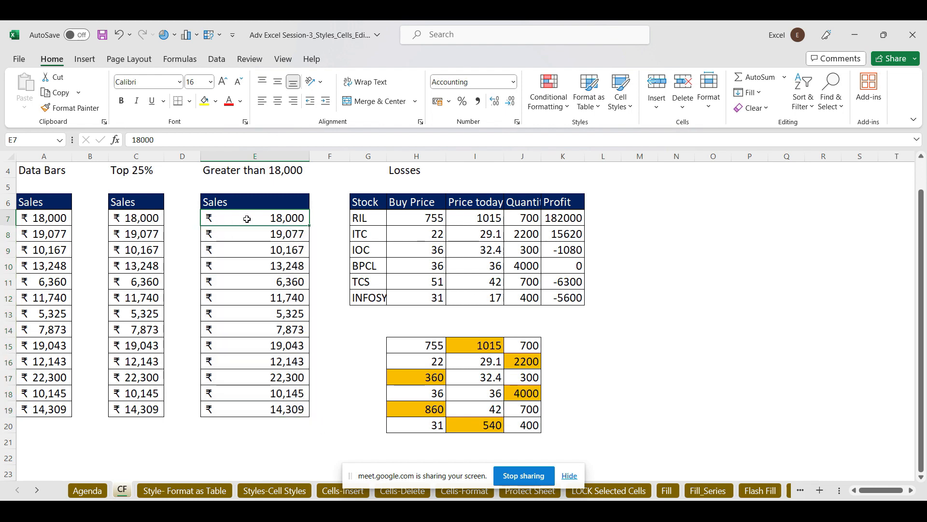
{"action": "key", "text": "ctrl+shift+Down"}
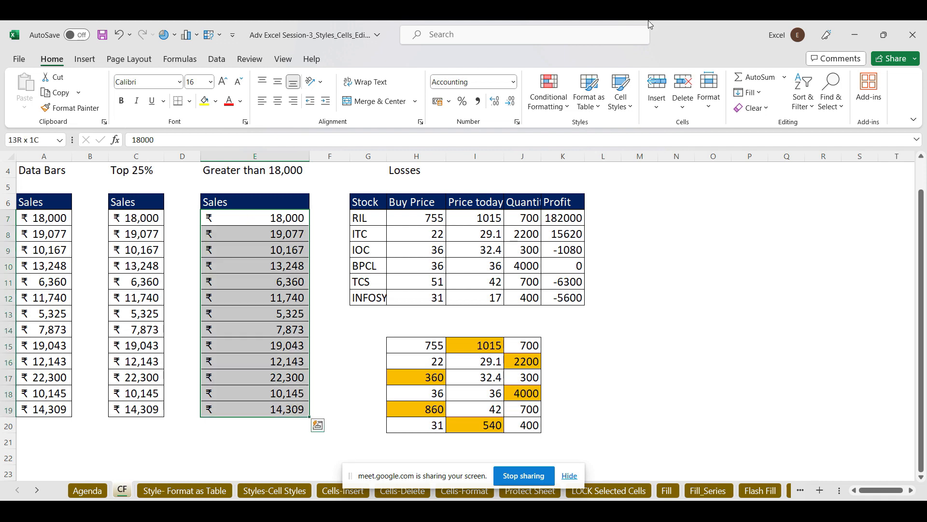
{"action": "left_click", "coordinate": [567, 108]}
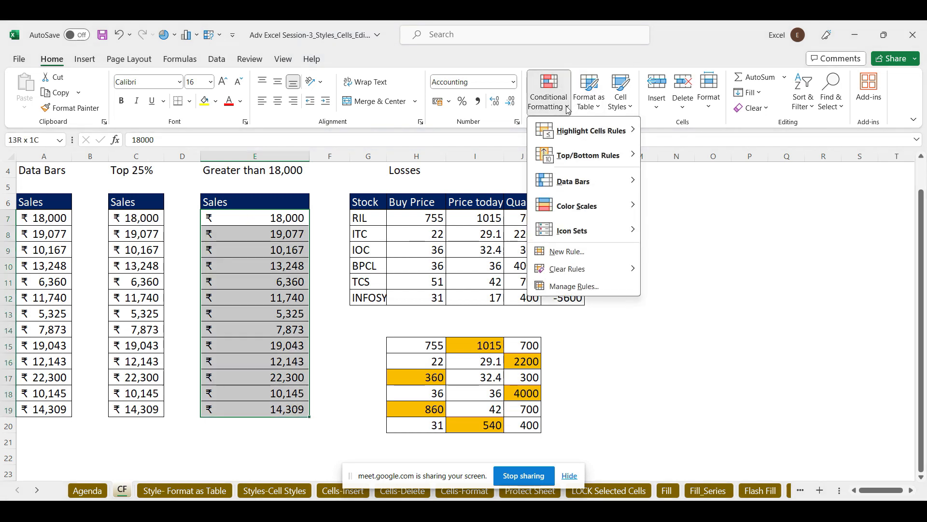
{"action": "mouse_move", "coordinate": [585, 135]}
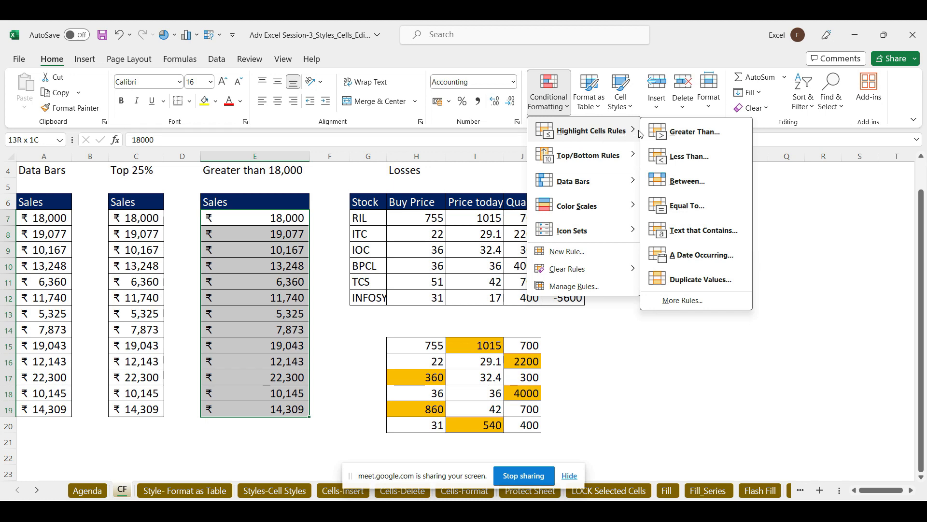
{"action": "left_click", "coordinate": [693, 136]}
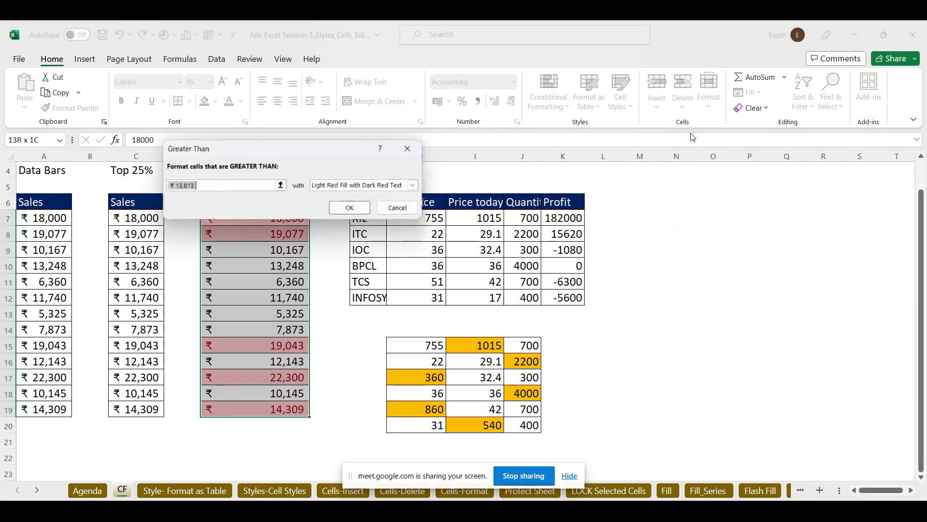
{"action": "left_click_drag", "start_coordinate": [259, 154], "coordinate": [658, 102]}
{"action": "type", "text": "13000"}
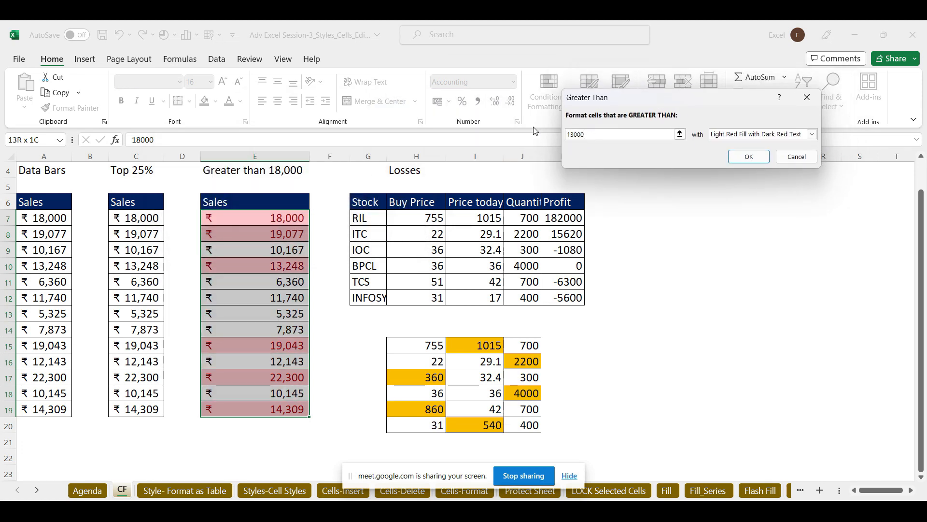
{"action": "left_click", "coordinate": [812, 133]}
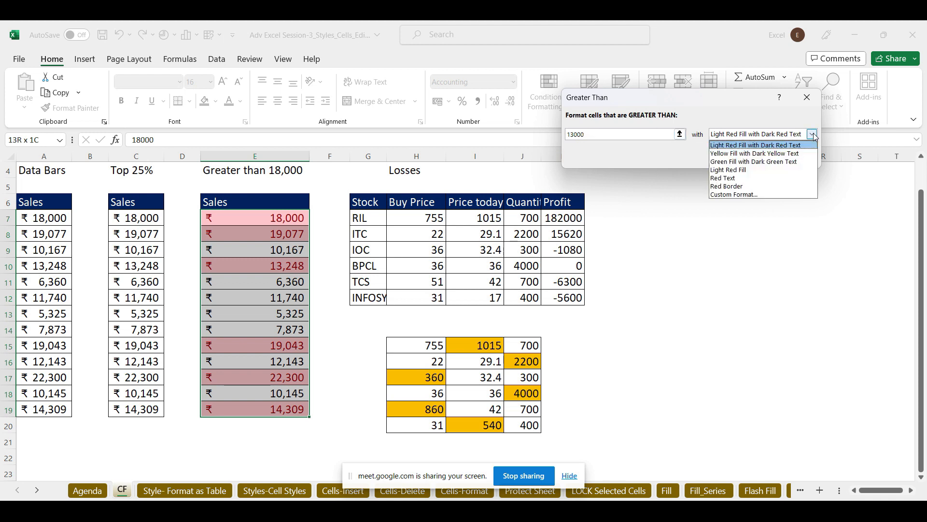
{"action": "left_click", "coordinate": [776, 164]}
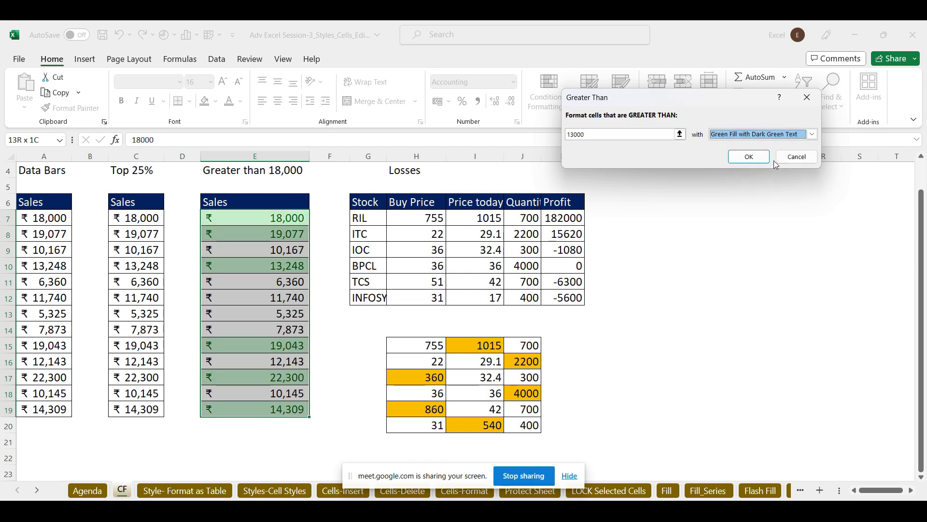
{"action": "left_click", "coordinate": [749, 156]}
{"action": "left_click", "coordinate": [677, 250]}
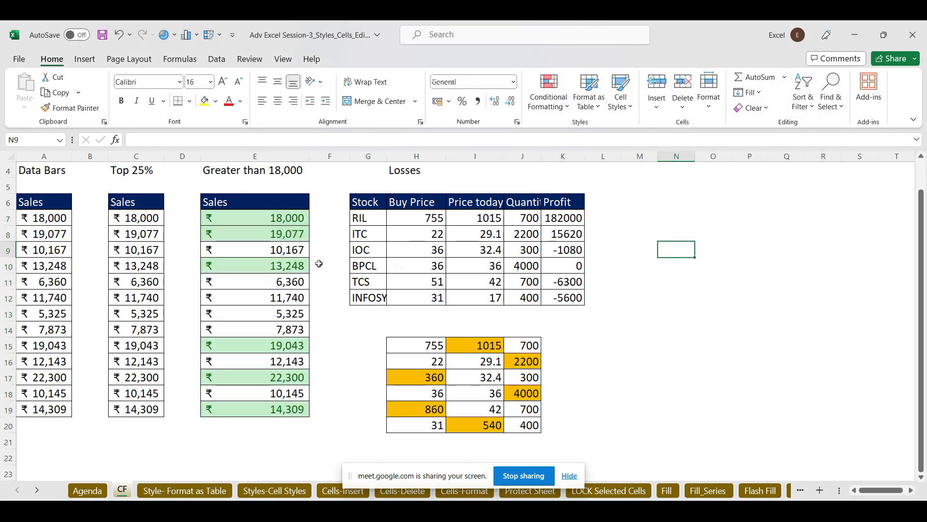
- Widen column C, which holds the Top 25% sales list
{"action": "left_click_drag", "start_coordinate": [278, 224], "coordinate": [291, 409]}
{"action": "left_click", "coordinate": [638, 285]}
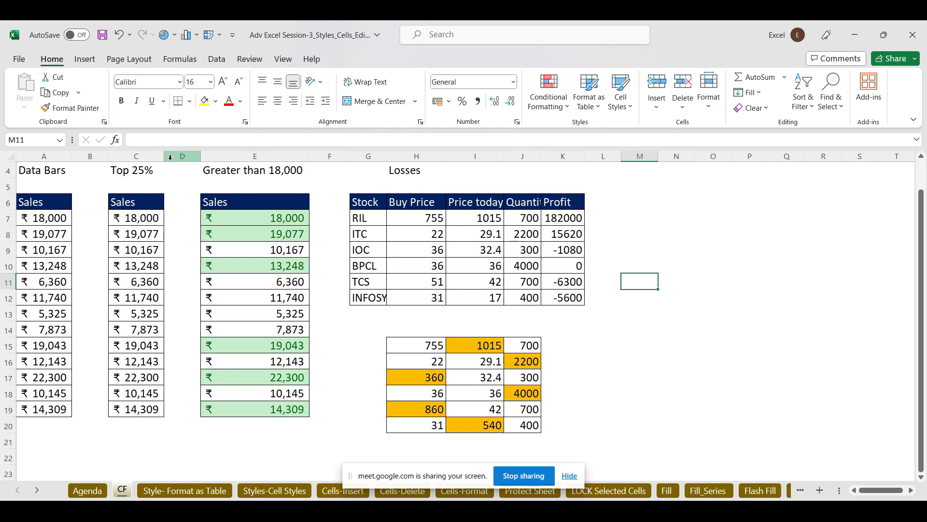
{"action": "left_click_drag", "start_coordinate": [164, 157], "coordinate": [200, 157]}
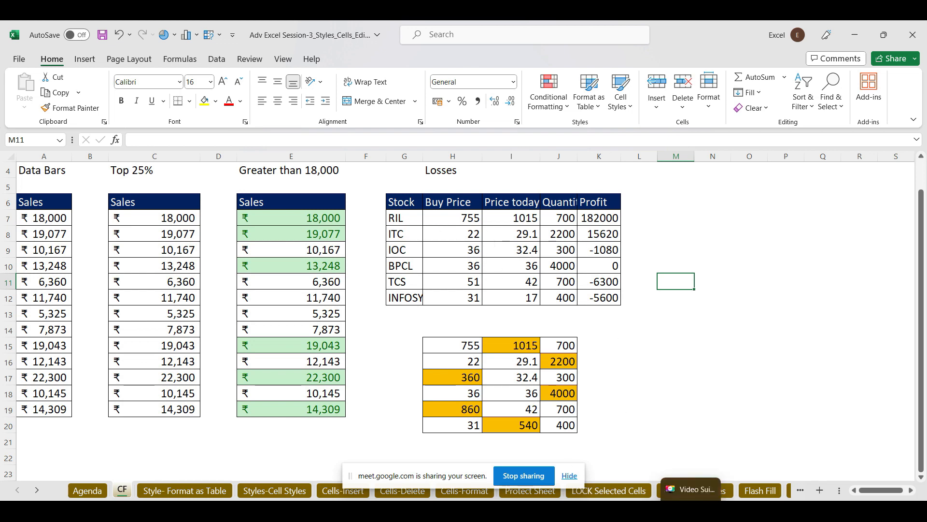
- Check the Google Meet call for a speaking participant and return to the Excel workbook
{"action": "mouse_move", "coordinate": [504, 520]}
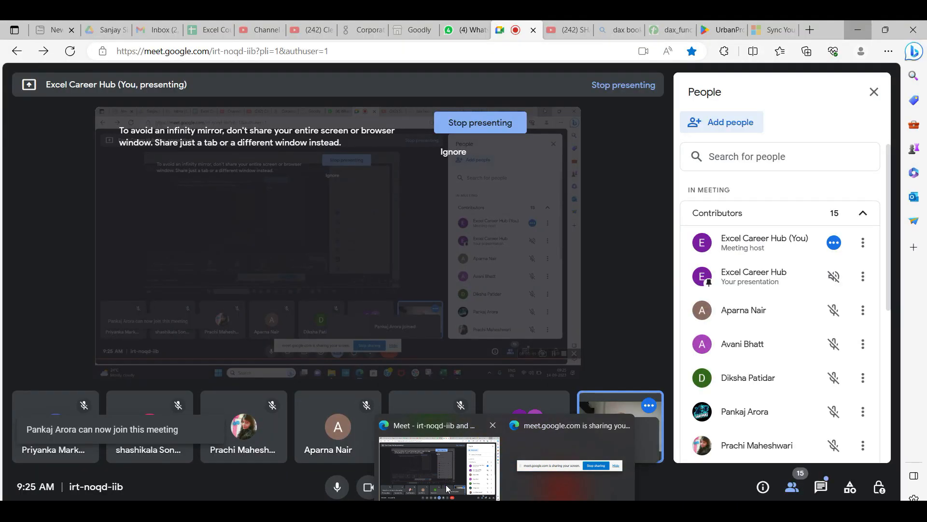
{"action": "left_click", "coordinate": [447, 489]}
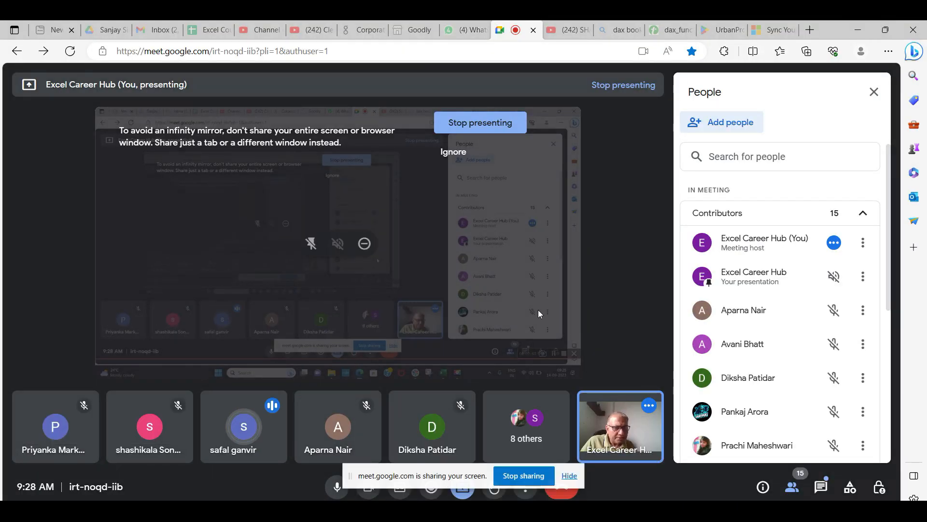
{"action": "left_click", "coordinate": [854, 23]}
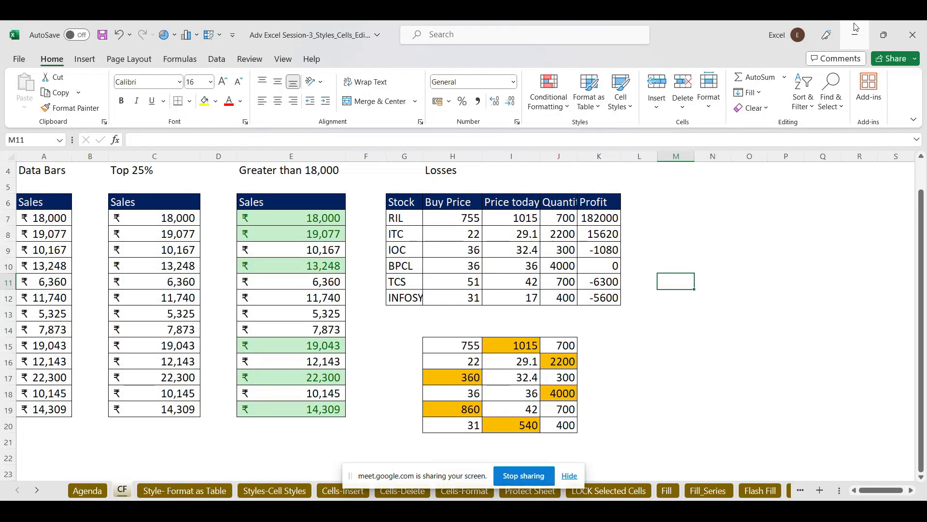
- Clear the conditional formatting rules from the sales values in E7:E19 only
{"action": "left_click", "coordinate": [330, 216]}
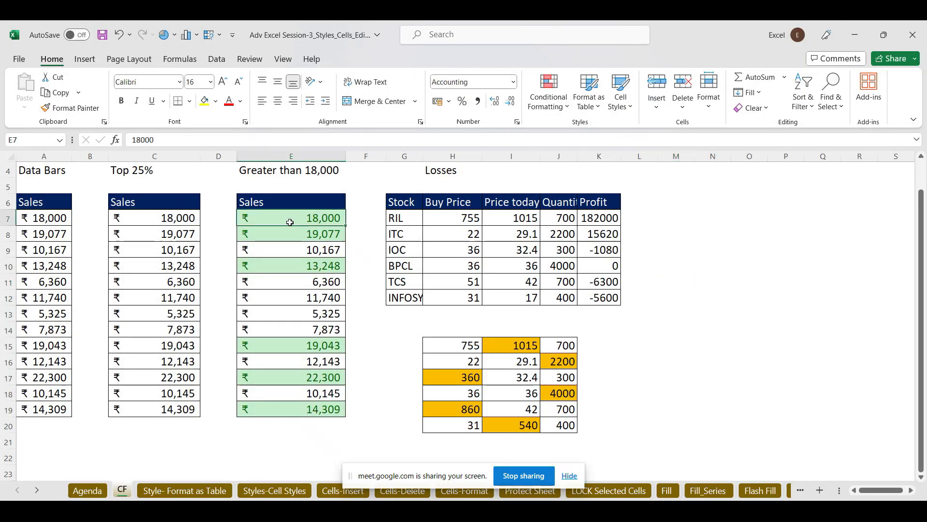
{"action": "mouse_move", "coordinate": [290, 222]}
{"action": "left_mouse_down"}
{"action": "mouse_move", "coordinate": [296, 425]}
{"action": "mouse_move", "coordinate": [303, 408]}
{"action": "left_mouse_up"}
{"action": "left_click", "coordinate": [549, 94]}
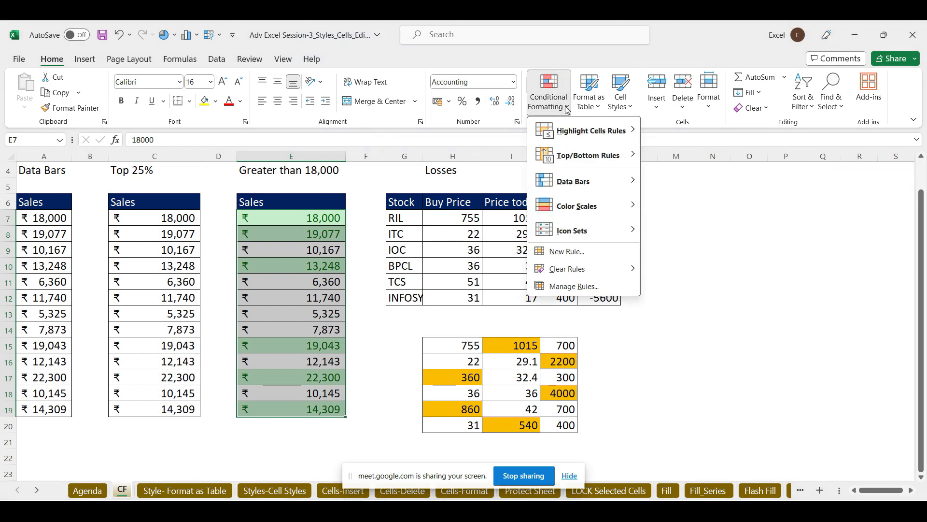
{"action": "mouse_move", "coordinate": [602, 274]}
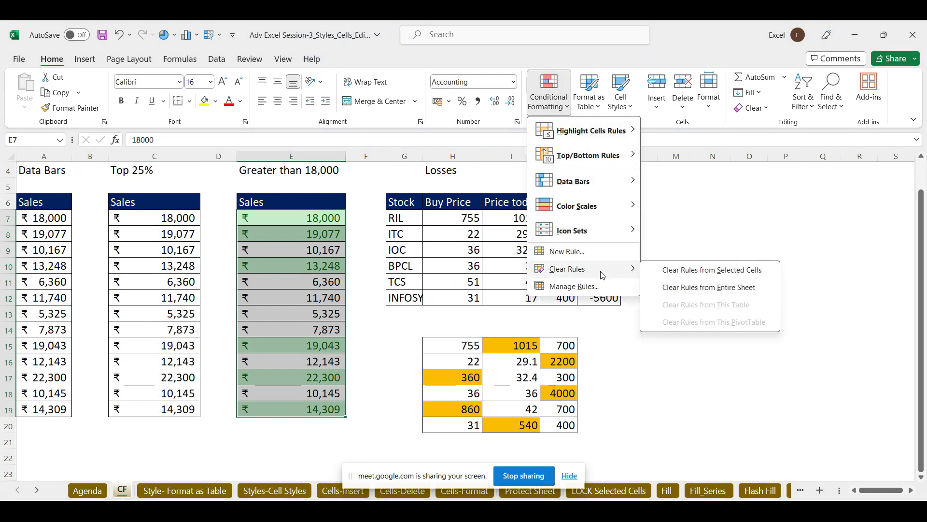
{"action": "left_click", "coordinate": [714, 270]}
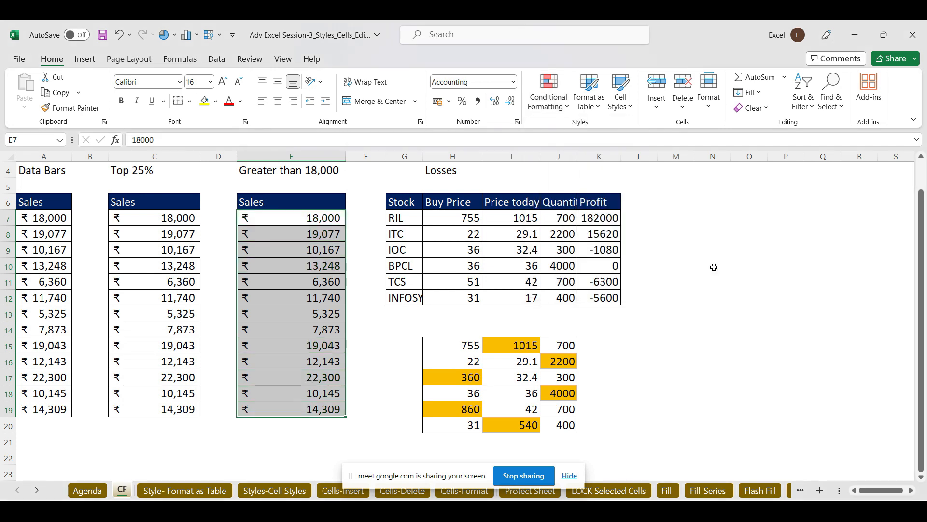
{"action": "left_click", "coordinate": [371, 228]}
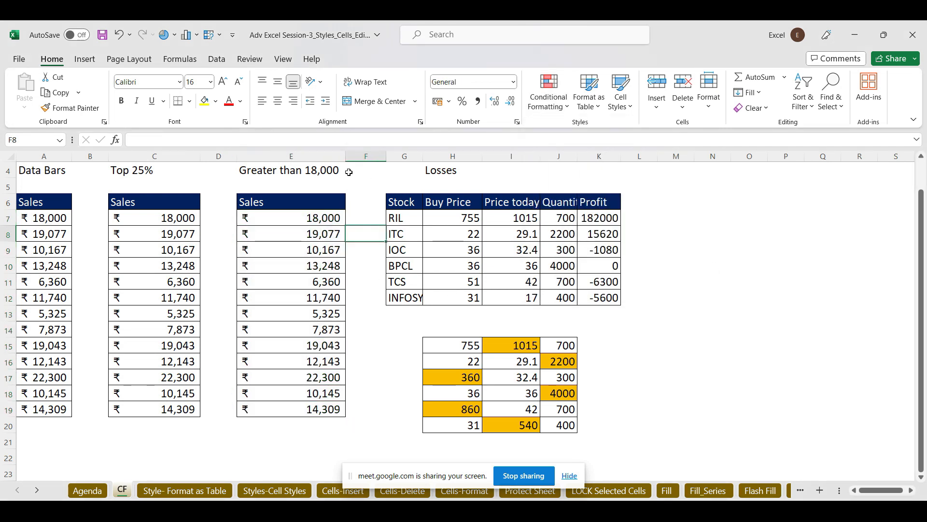
- Highlight sales in E7:E19 greater than 13000 using Green Fill with Dark Green Text
{"action": "left_click", "coordinate": [285, 219]}
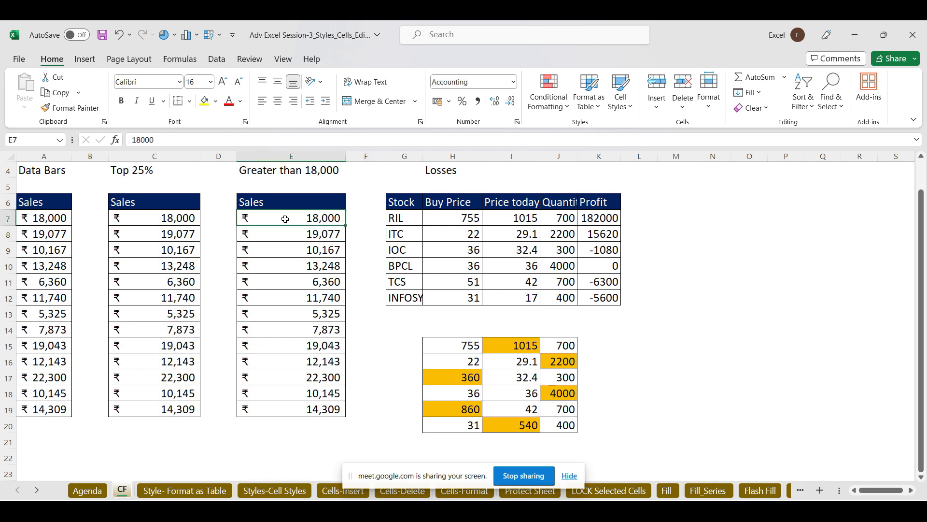
{"action": "key", "text": "ctrl+shift+Down"}
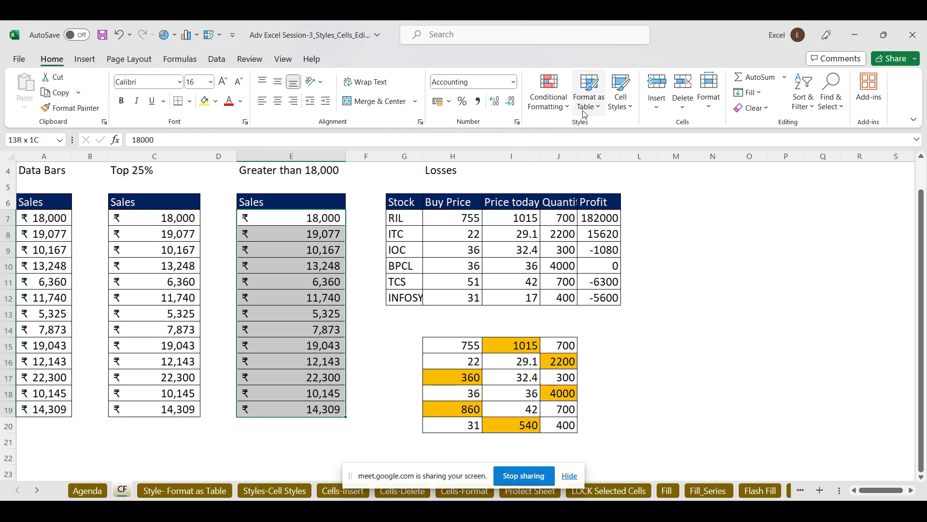
{"action": "left_click", "coordinate": [559, 111]}
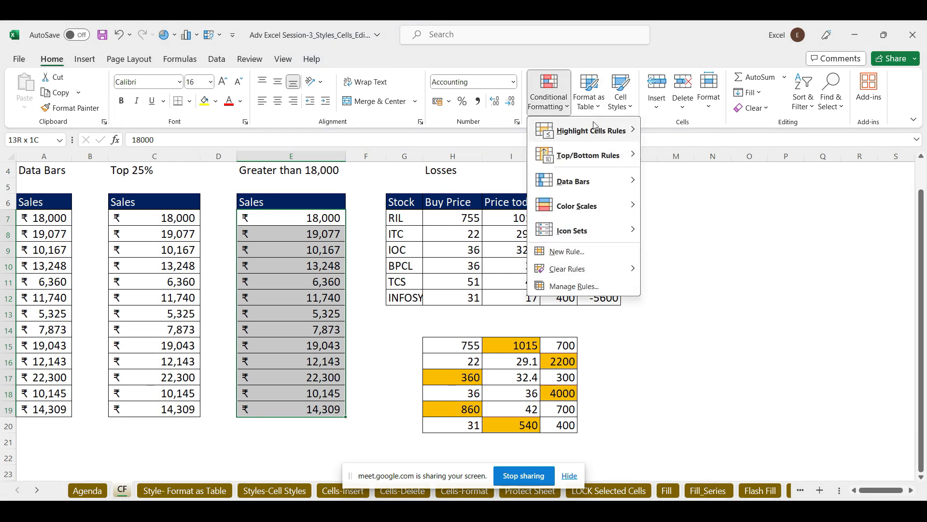
{"action": "mouse_move", "coordinate": [606, 130]}
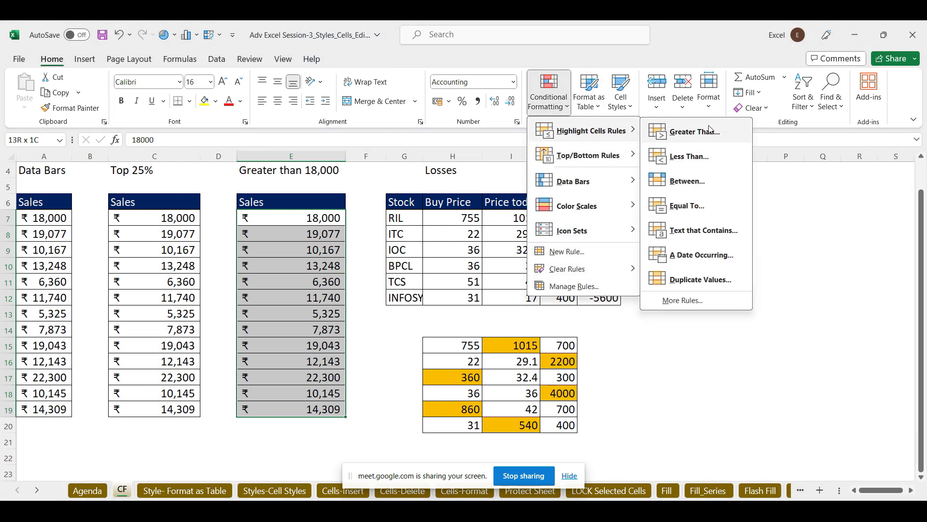
{"action": "left_click", "coordinate": [671, 139]}
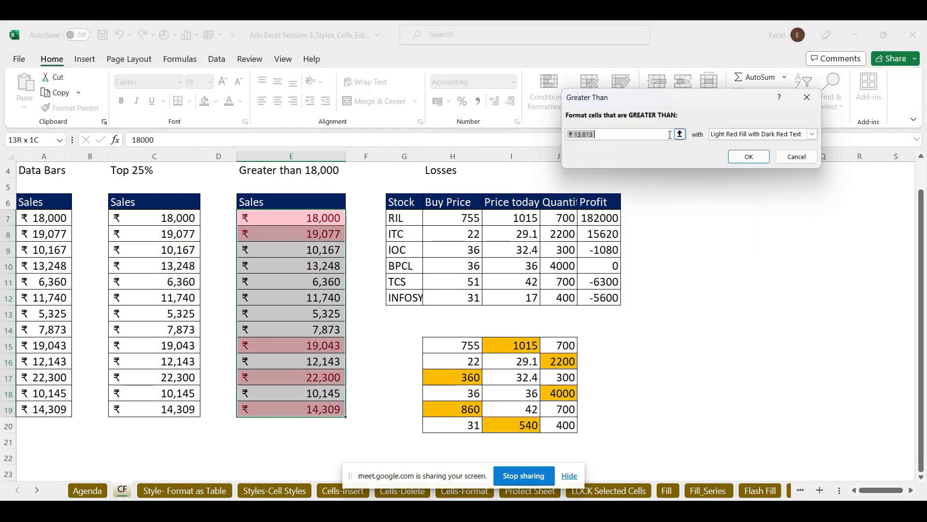
{"action": "type", "text": "130"}
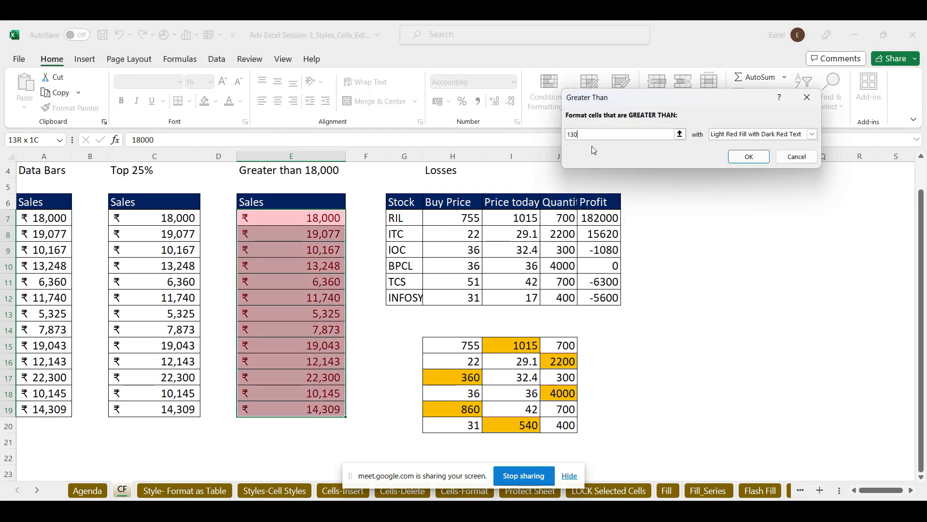
{"action": "type", "text": "00"}
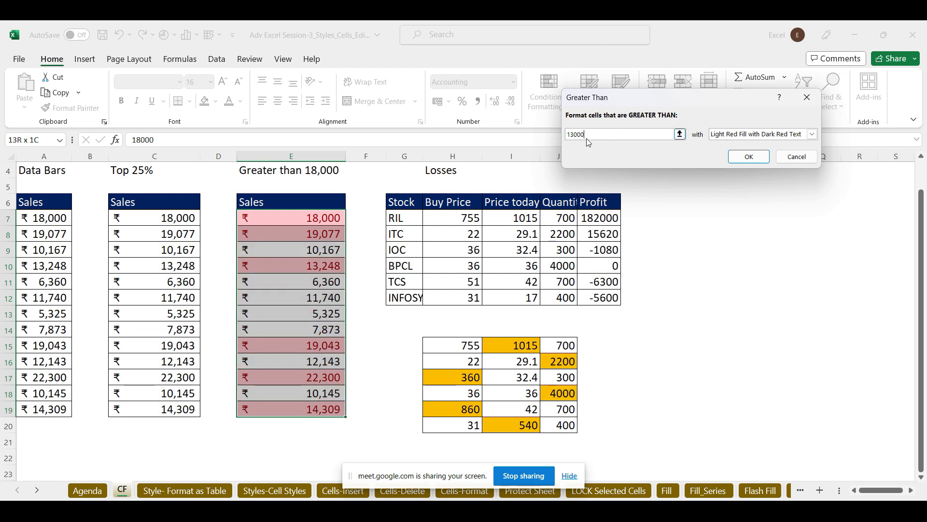
{"action": "left_click", "coordinate": [812, 134]}
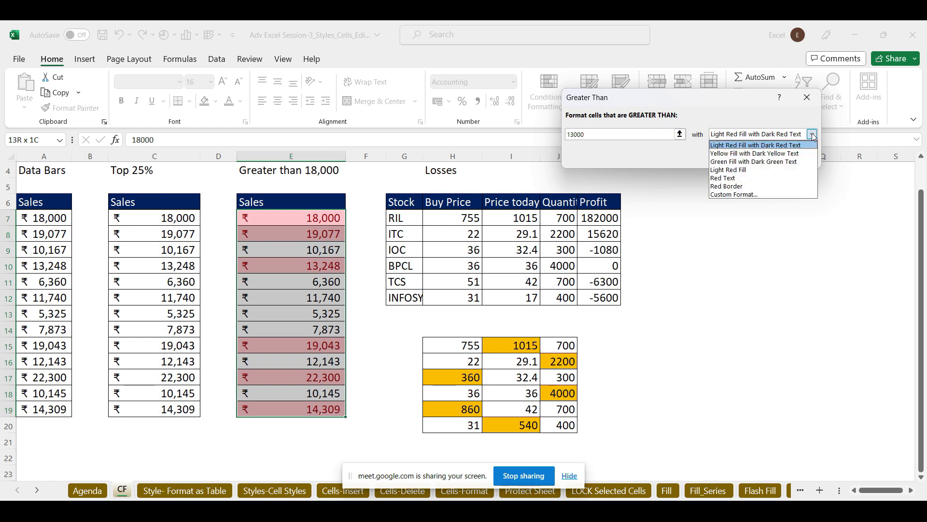
{"action": "left_click", "coordinate": [743, 162]}
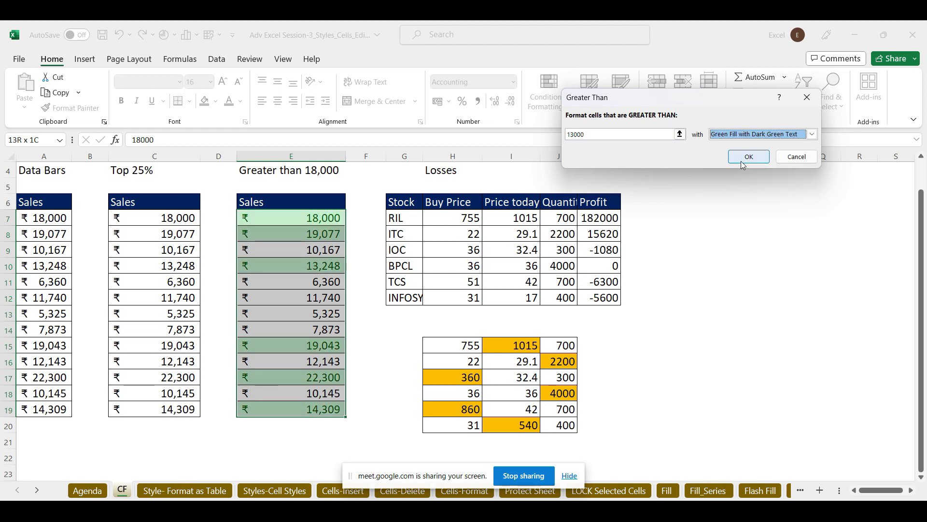
{"action": "left_click", "coordinate": [749, 157]}
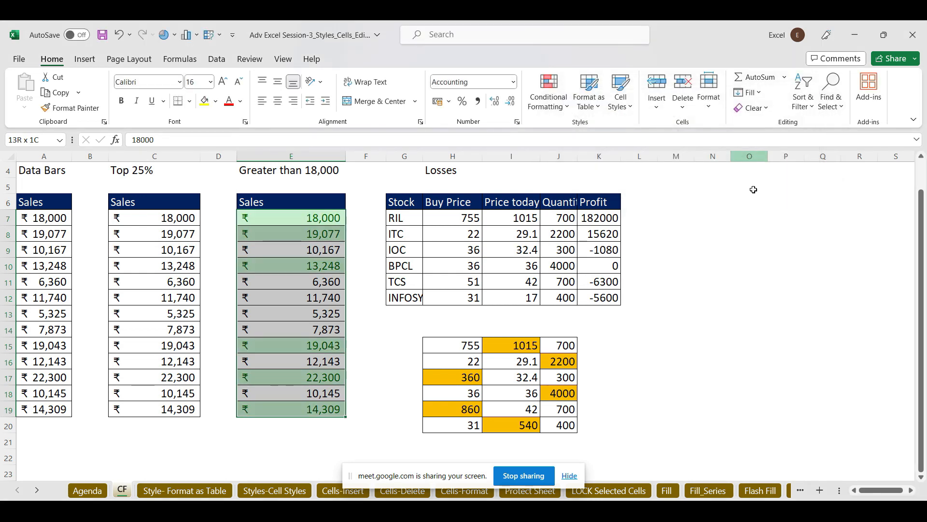
{"action": "left_click", "coordinate": [755, 251]}
- Add a Less Than rule to E7:E19 that formats sales below 7000 with Light Red Fill with Dark Red Text
{"action": "left_click", "coordinate": [280, 218]}
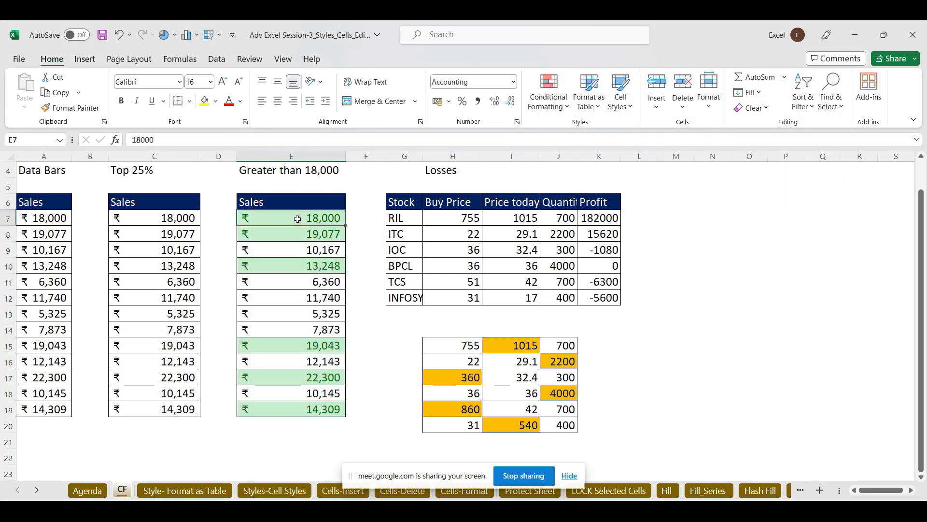
{"action": "left_click_drag", "start_coordinate": [297, 219], "coordinate": [304, 412]}
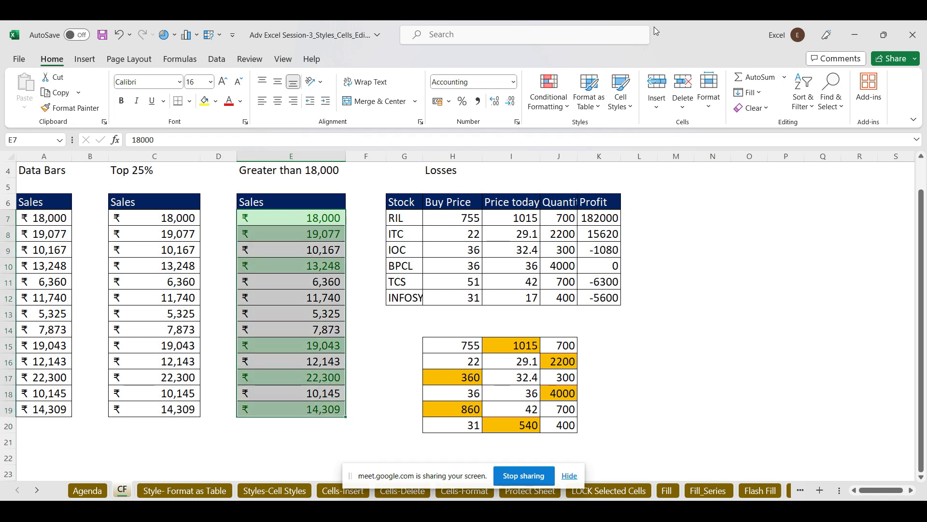
{"action": "left_click", "coordinate": [549, 97]}
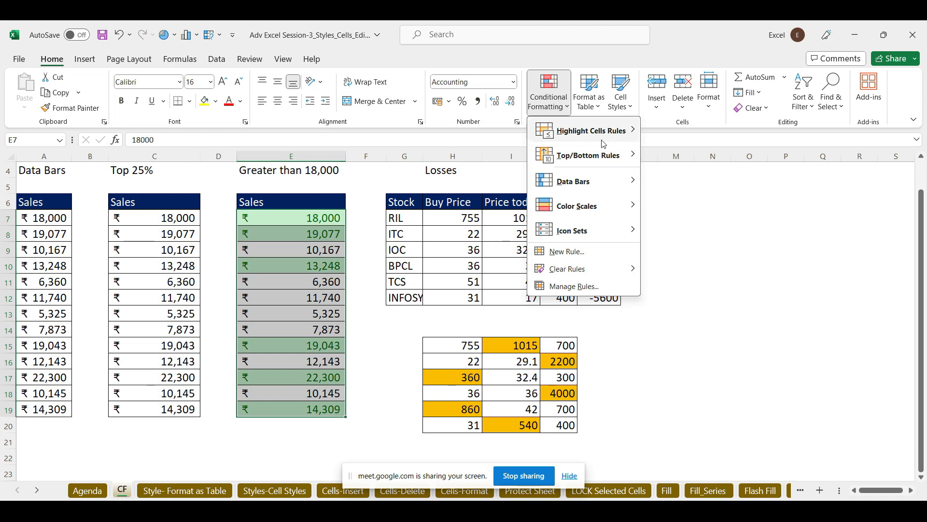
{"action": "mouse_move", "coordinate": [604, 142]}
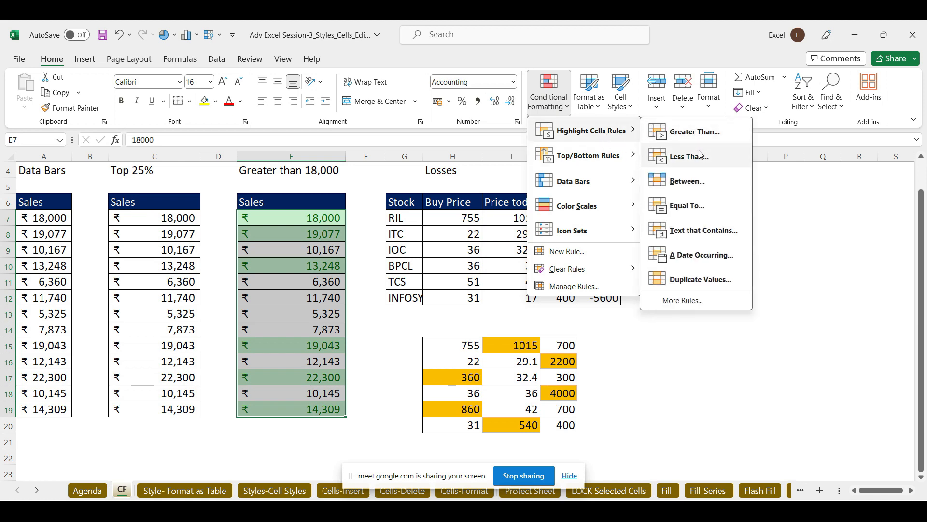
{"action": "left_click", "coordinate": [689, 156]}
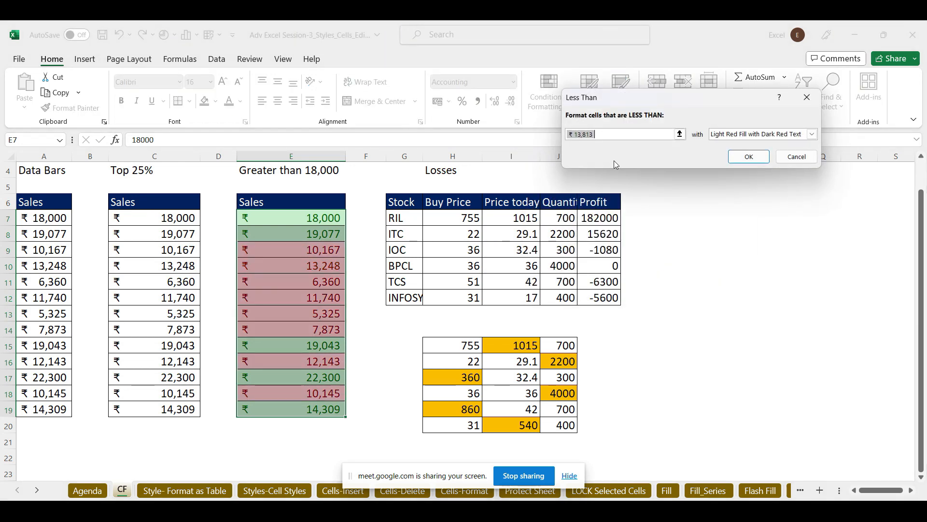
{"action": "type", "text": "70000"}
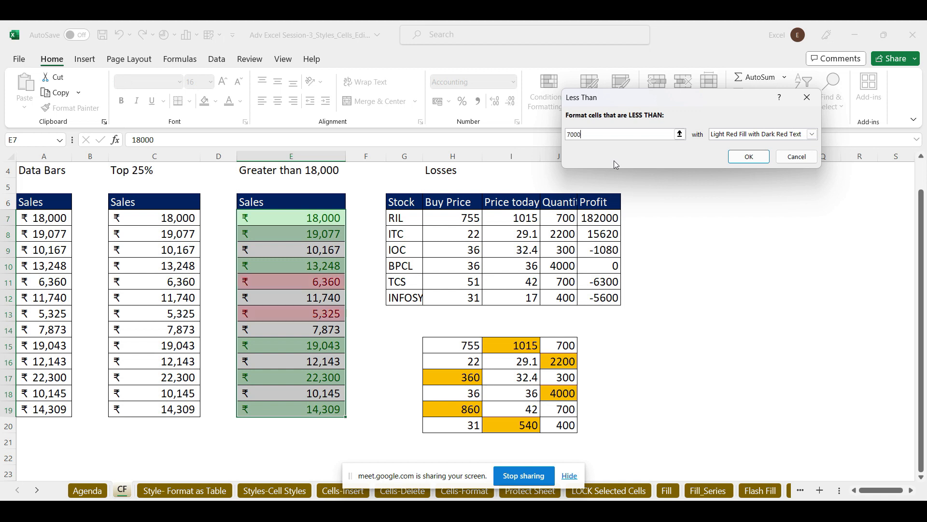
{"action": "key", "text": "BackSpace"}
{"action": "left_click", "coordinate": [744, 157]}
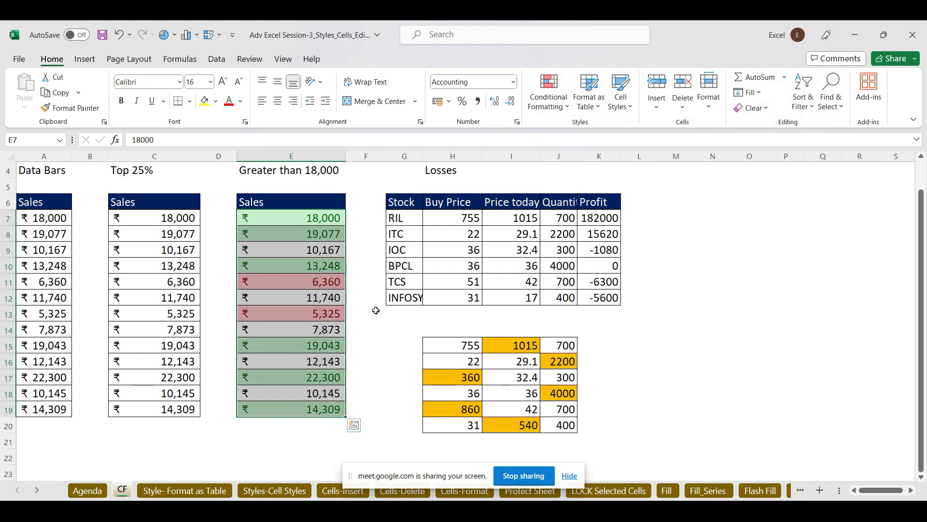
- Add a Between rule to E7:E19 that formats sales from 7000 to 13000 with Yellow Fill with Dark Yellow Text
{"action": "left_click_drag", "start_coordinate": [309, 221], "coordinate": [311, 408]}
{"action": "left_click", "coordinate": [549, 99]}
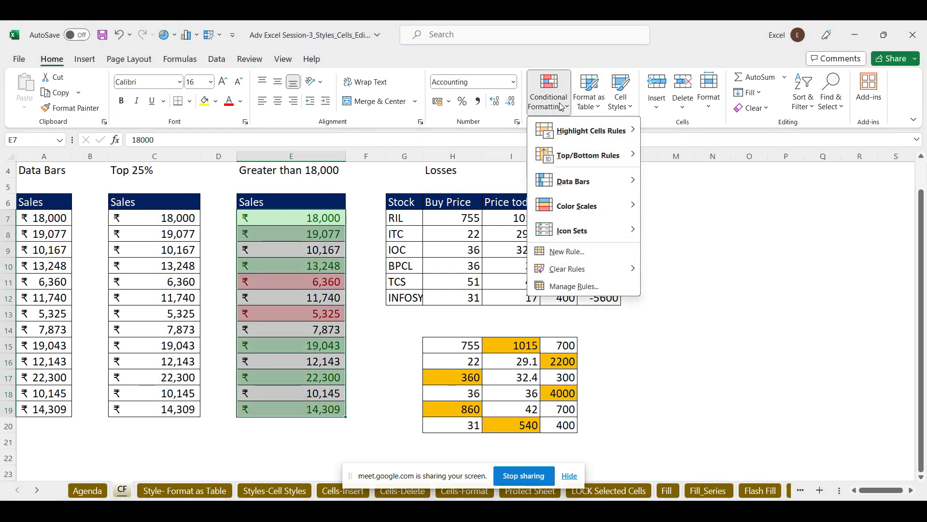
{"action": "mouse_move", "coordinate": [619, 139]}
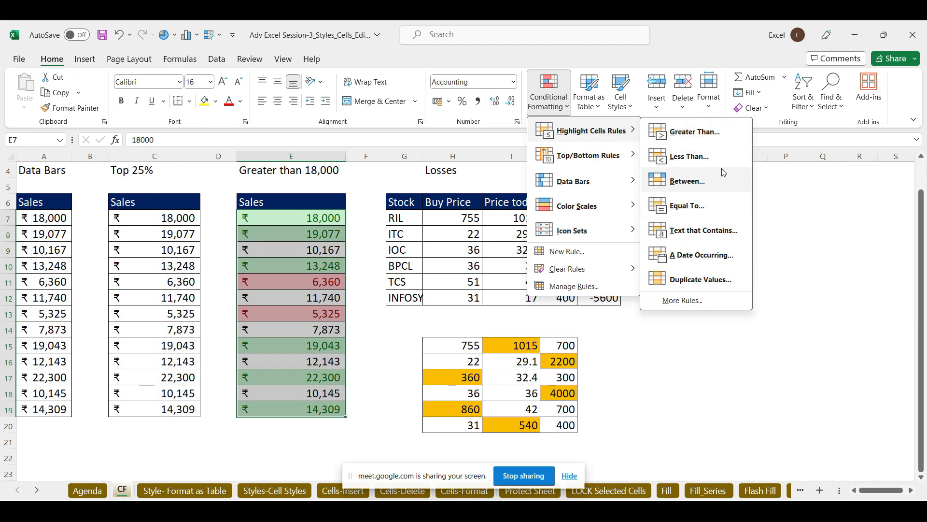
{"action": "left_click", "coordinate": [718, 180]}
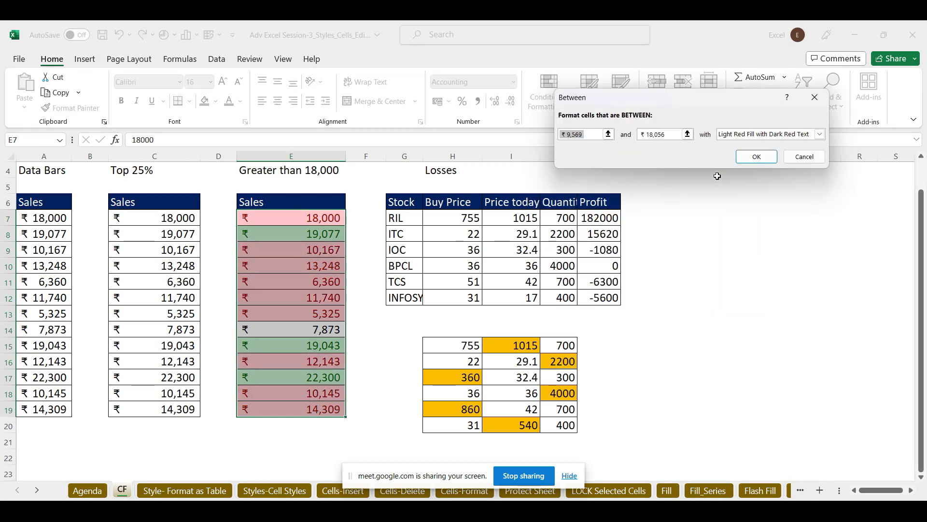
{"action": "type", "text": "7000"}
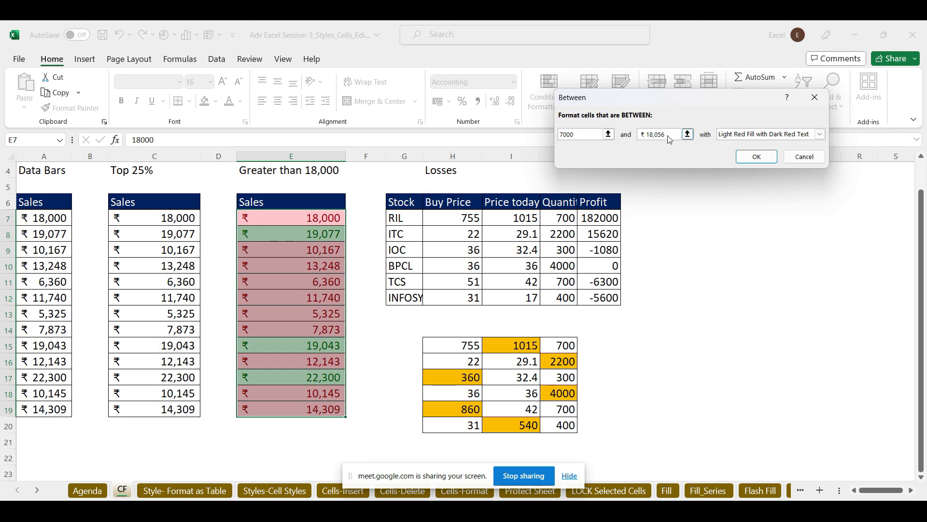
{"action": "key", "text": "Tab"}
{"action": "type", "text": "13000"}
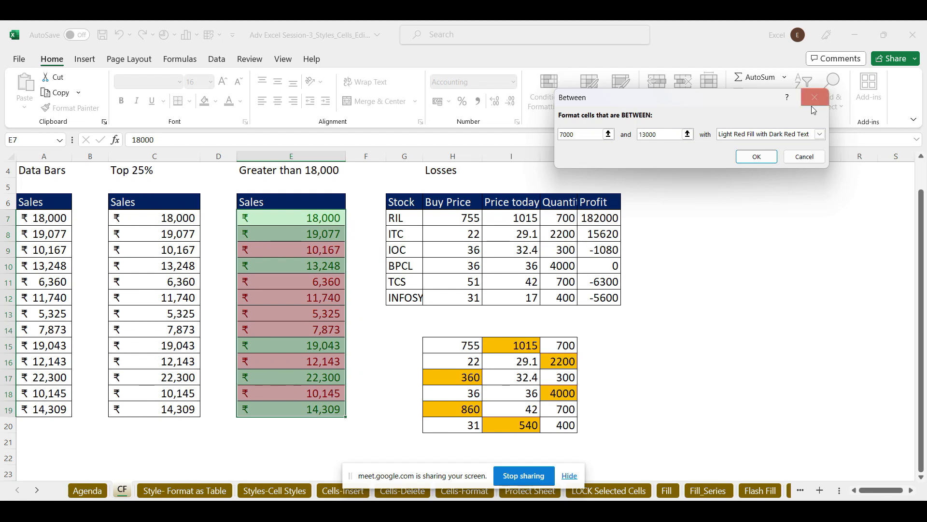
{"action": "left_click", "coordinate": [820, 135]}
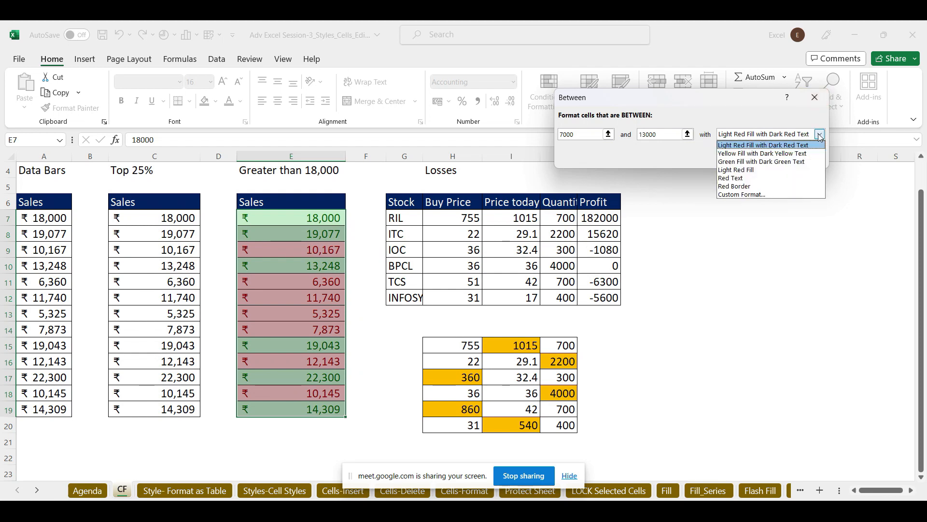
{"action": "left_click", "coordinate": [770, 153]}
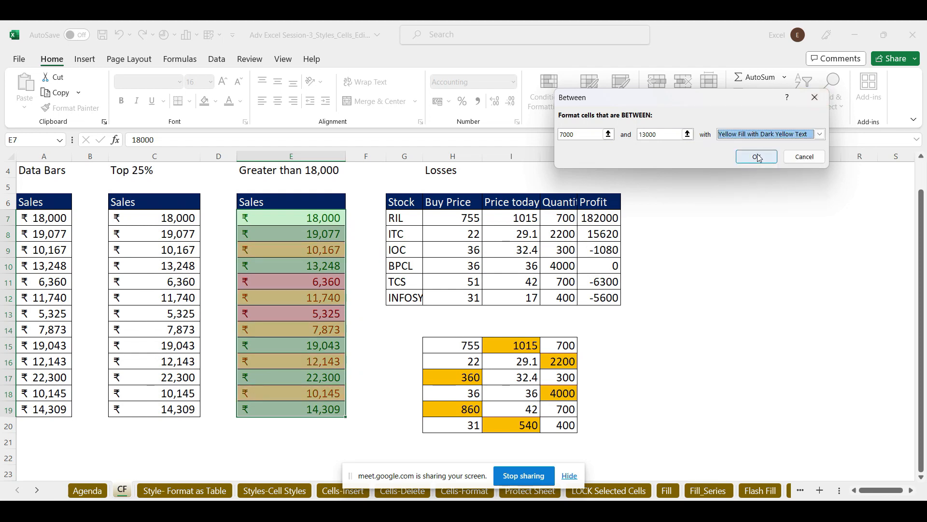
{"action": "left_click", "coordinate": [759, 156]}
{"action": "left_click", "coordinate": [763, 278]}
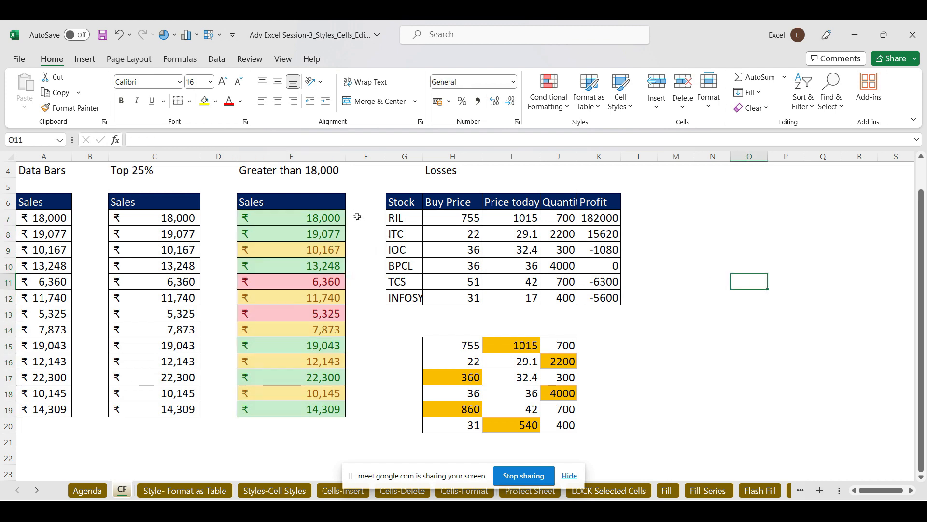
- Select the formatted sales in E7:E19, check the Google Meet call for participants' replies, and return to the Excel workbook
{"action": "left_click", "coordinate": [303, 218]}
{"action": "left_click_drag", "start_coordinate": [304, 218], "coordinate": [306, 404]}
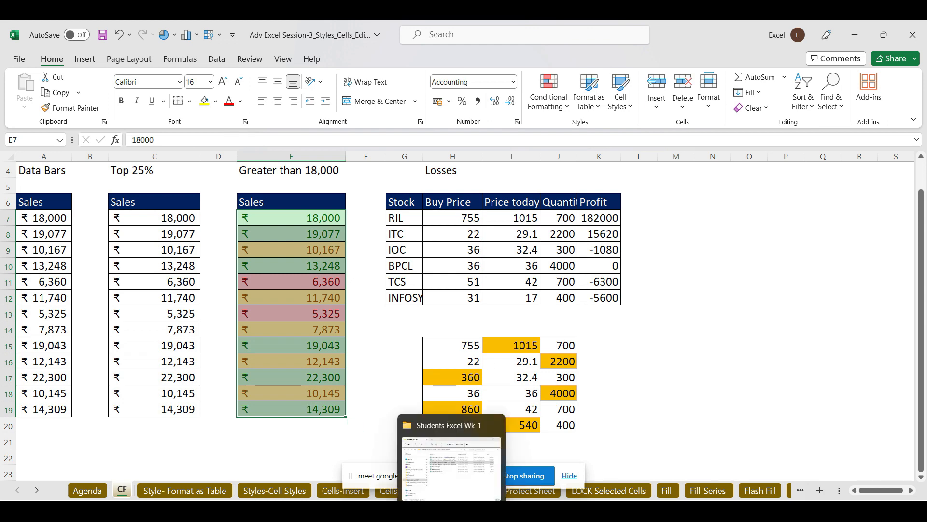
{"action": "mouse_move", "coordinate": [505, 511]}
{"action": "left_click", "coordinate": [459, 471]}
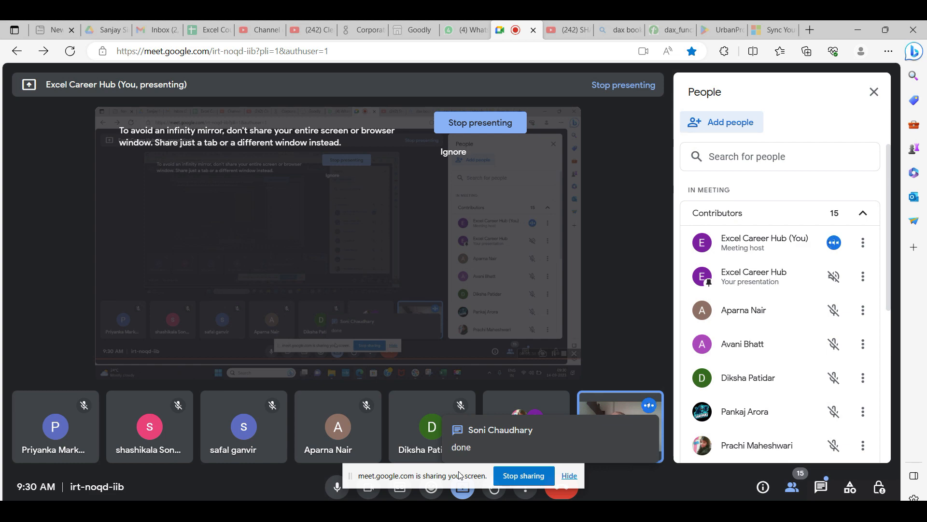
{"action": "key", "text": "alt+Tab"}
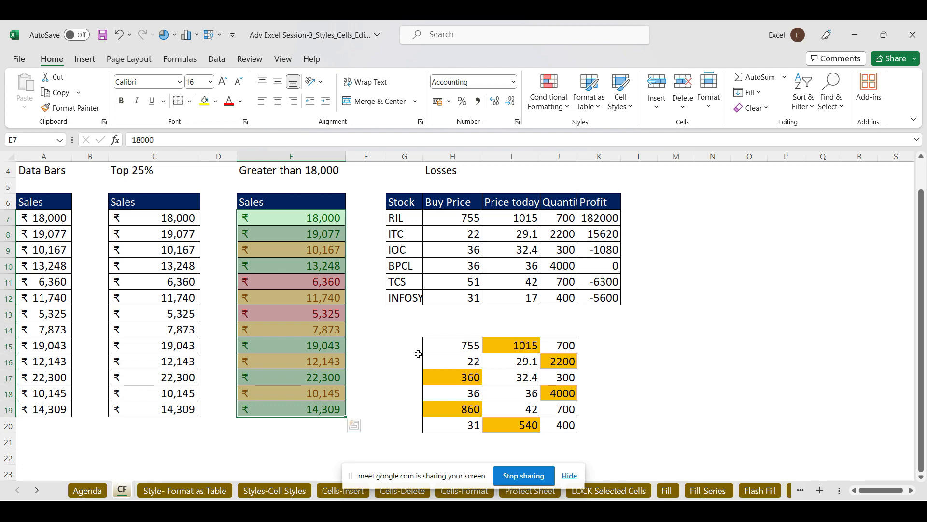
- Widen column C and add an Equal To rule to C7:C19 that formats 18000 with Light Red Fill with Dark Red Text
{"action": "left_click_drag", "start_coordinate": [203, 156], "coordinate": [250, 157]}
{"action": "left_click_drag", "start_coordinate": [185, 214], "coordinate": [190, 407]}
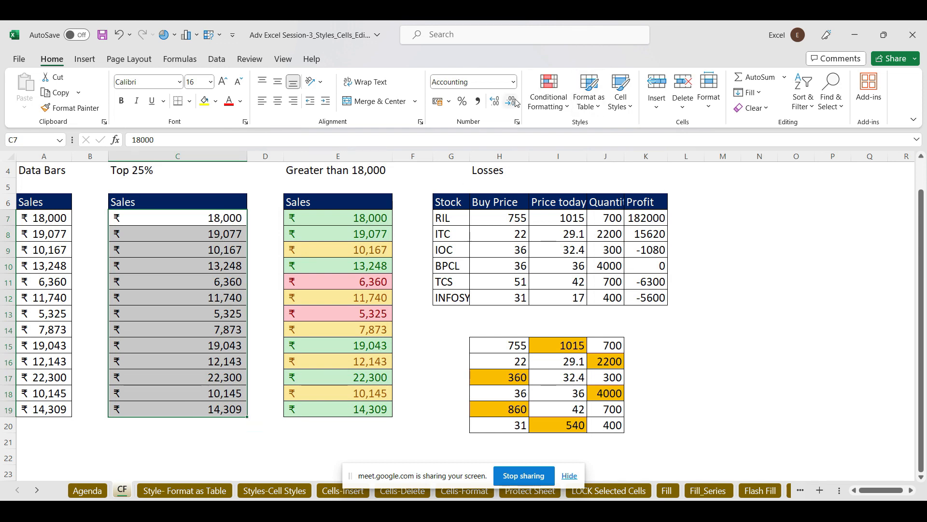
{"action": "left_click", "coordinate": [565, 109]}
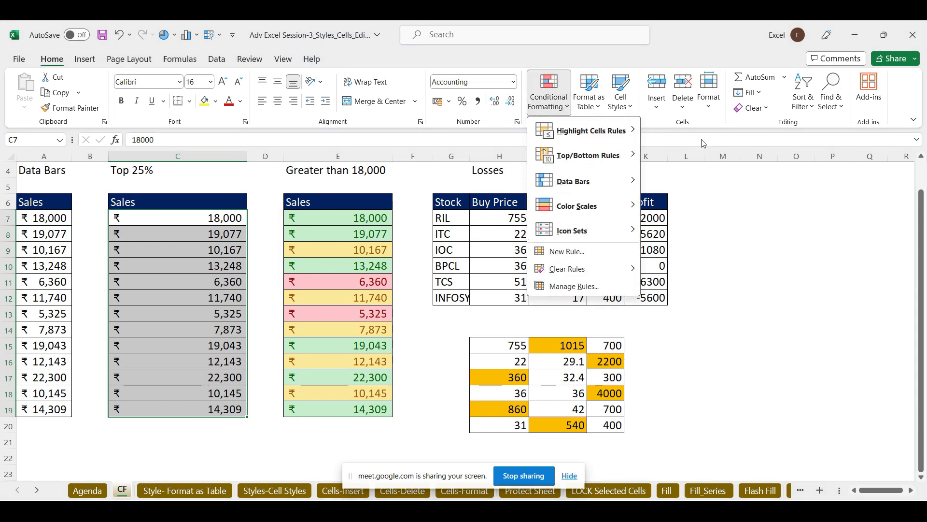
{"action": "mouse_move", "coordinate": [611, 135]}
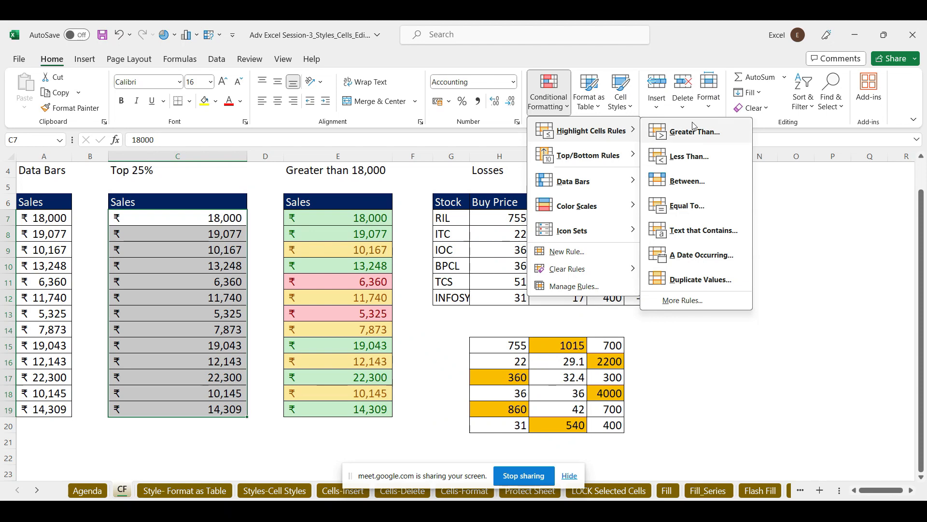
{"action": "left_click", "coordinate": [698, 212]}
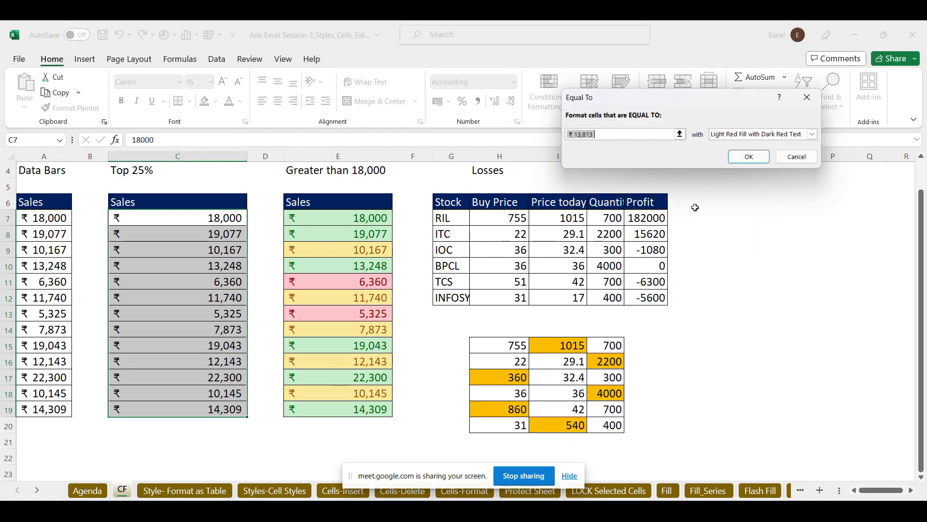
{"action": "type", "text": "18000"}
{"action": "key", "text": "Return"}
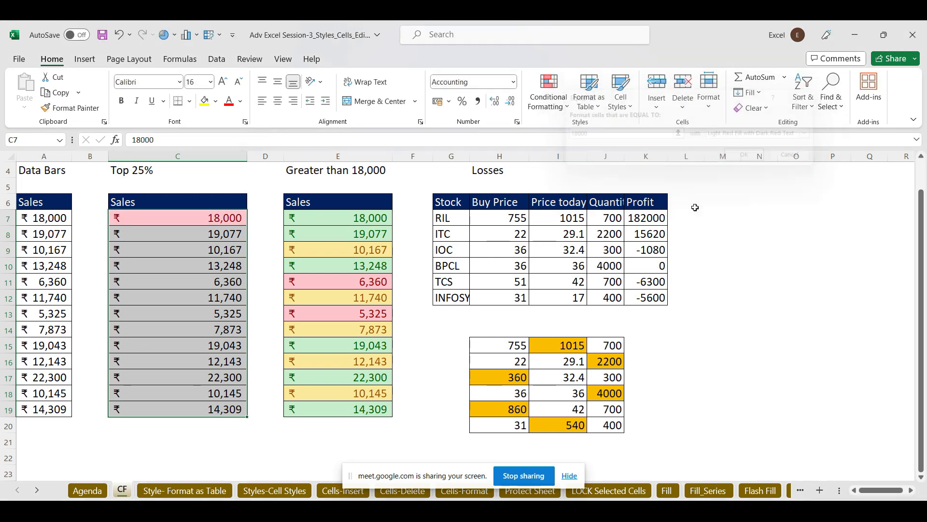
- Change the sales value in C15 to 18000 to test the Equal To rule
{"action": "left_click", "coordinate": [211, 288]}
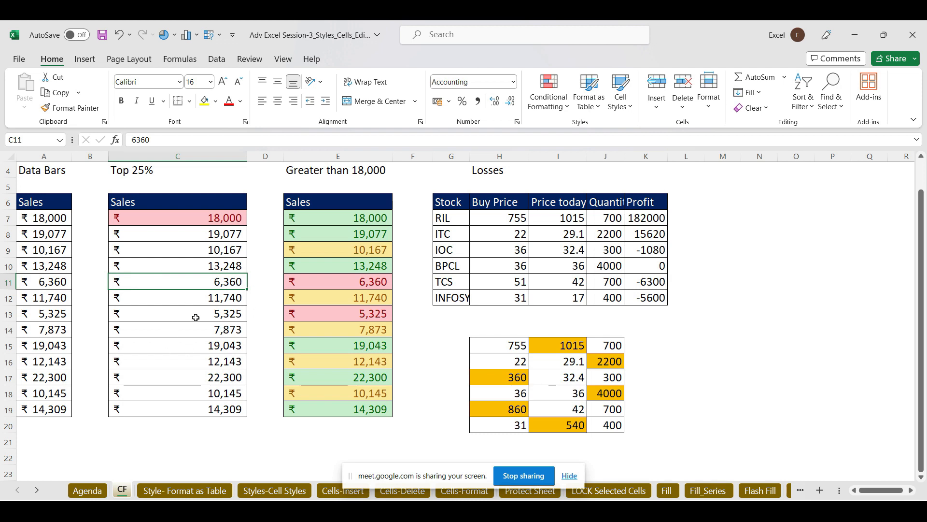
{"action": "left_click", "coordinate": [179, 349]}
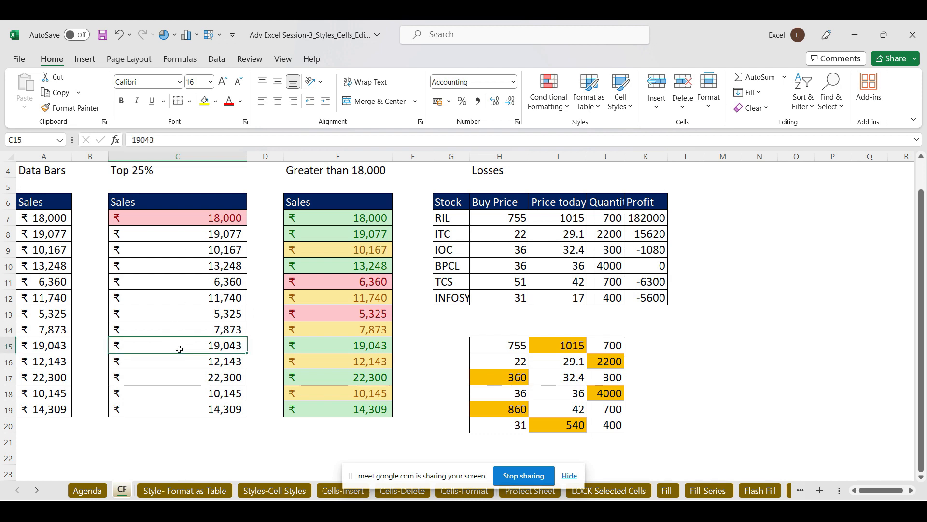
{"action": "type", "text": "18000"}
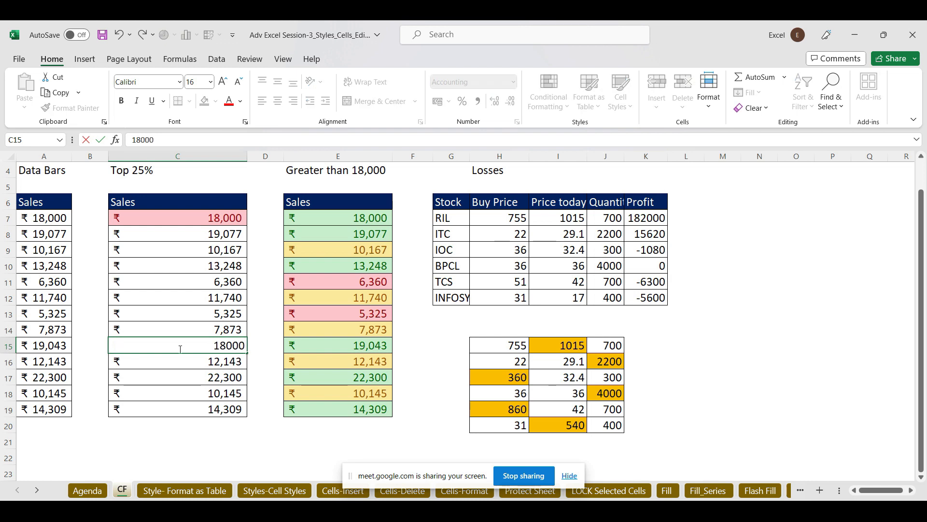
{"action": "key", "text": "Return"}
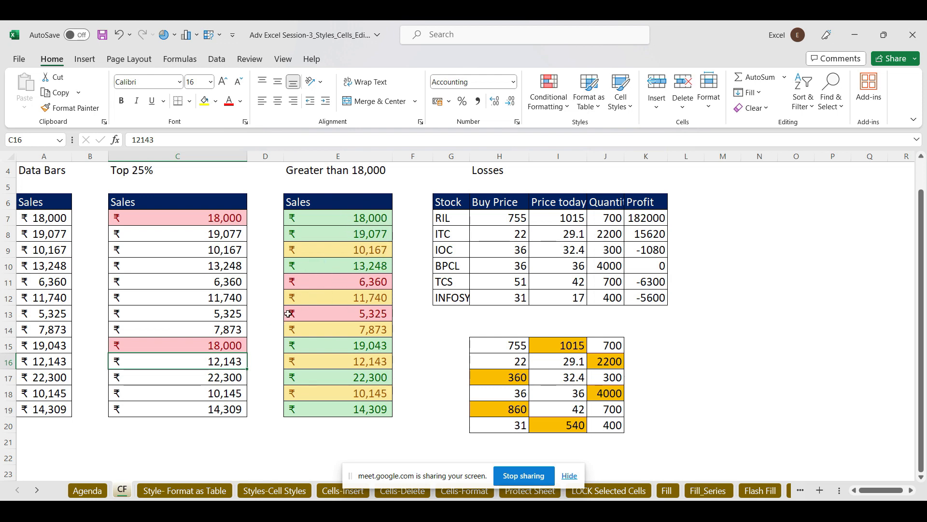
- Change the sales value in E14 to 17873 to test the column's colour rules
{"action": "left_click", "coordinate": [330, 332]}
{"action": "double_click", "coordinate": [330, 332]}
{"action": "type", "text": "1"}
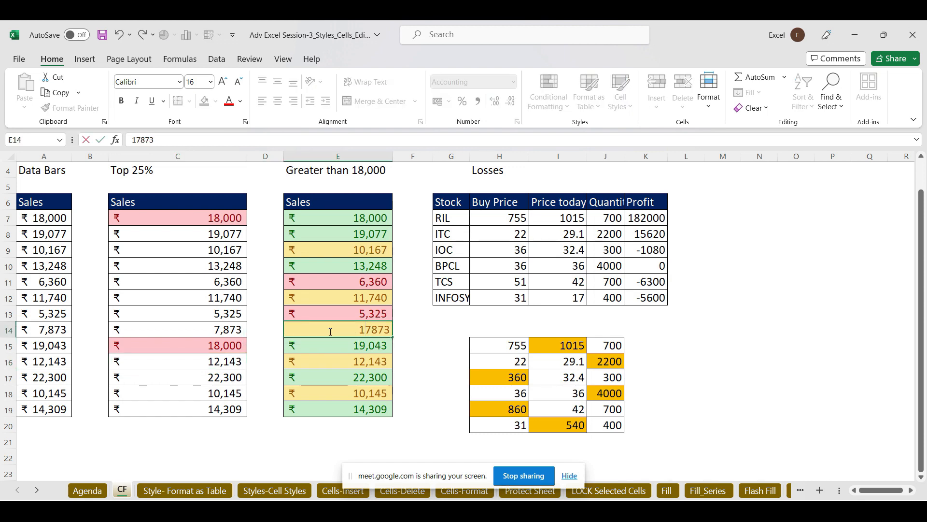
{"action": "key", "text": "Return"}
{"action": "left_click", "coordinate": [366, 329]}
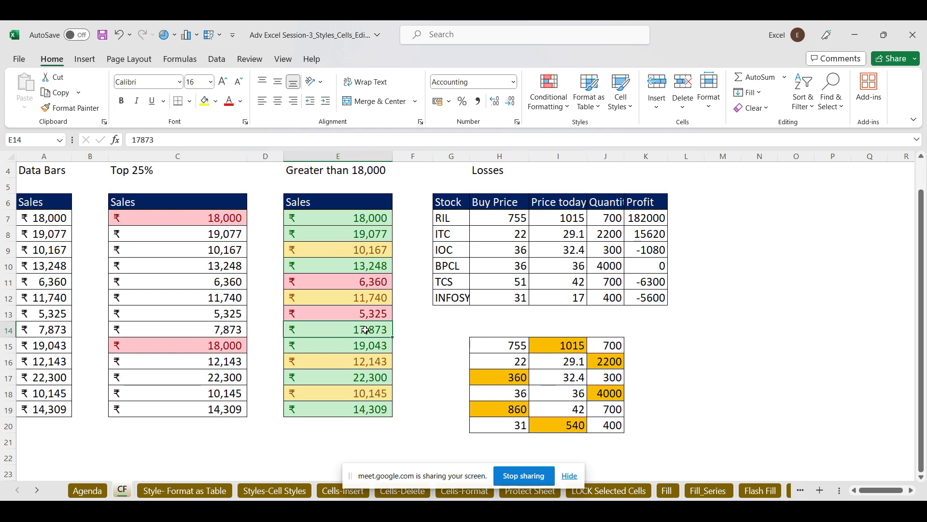
{"action": "left_click_drag", "start_coordinate": [361, 217], "coordinate": [330, 406]}
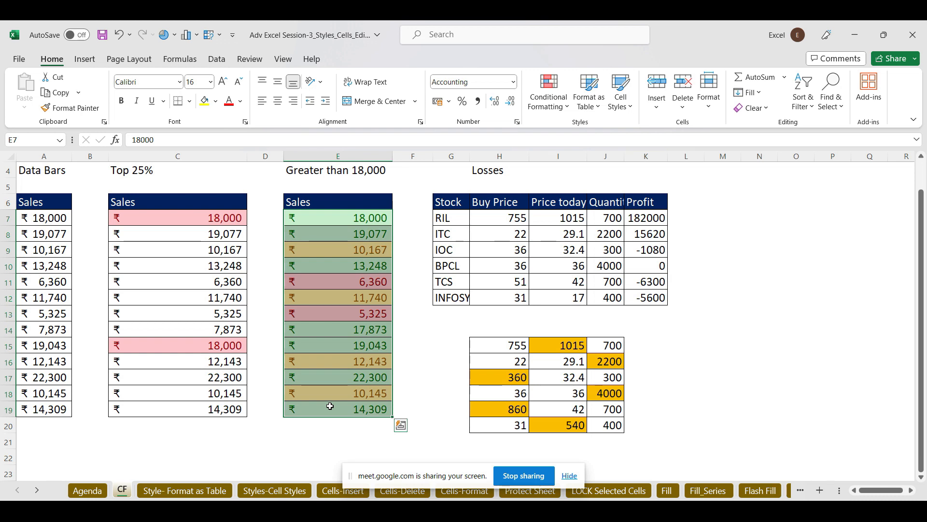
{"action": "left_click", "coordinate": [567, 107]}
{"action": "mouse_move", "coordinate": [617, 129]}
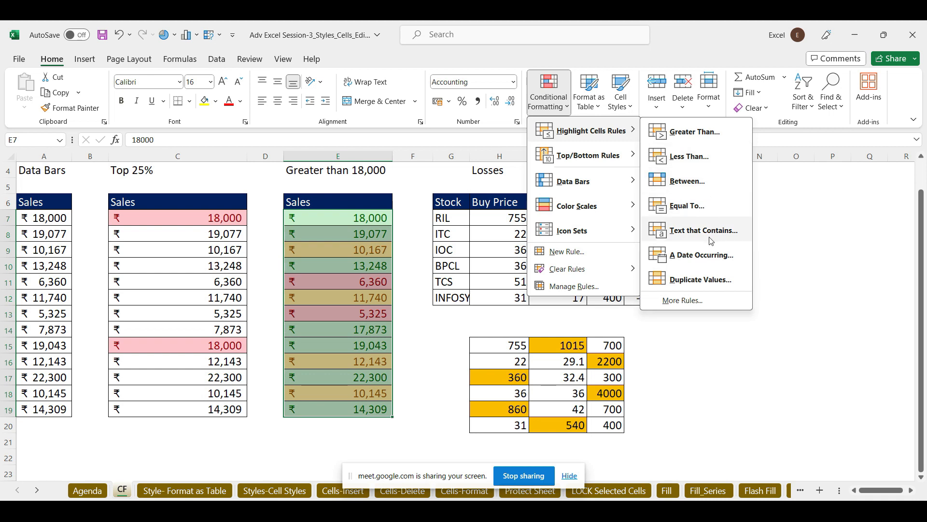
{"action": "left_click", "coordinate": [816, 237]}
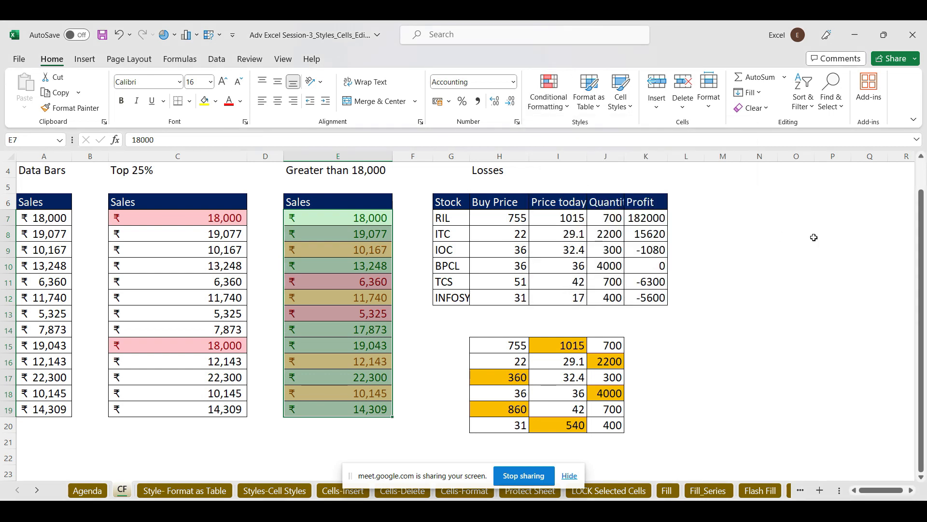
- Preview a Text That Contains rule on the stock table G6:K12 for the text "o" with Light Red Fill with Dark Red Text
{"action": "left_click_drag", "start_coordinate": [452, 202], "coordinate": [637, 297]}
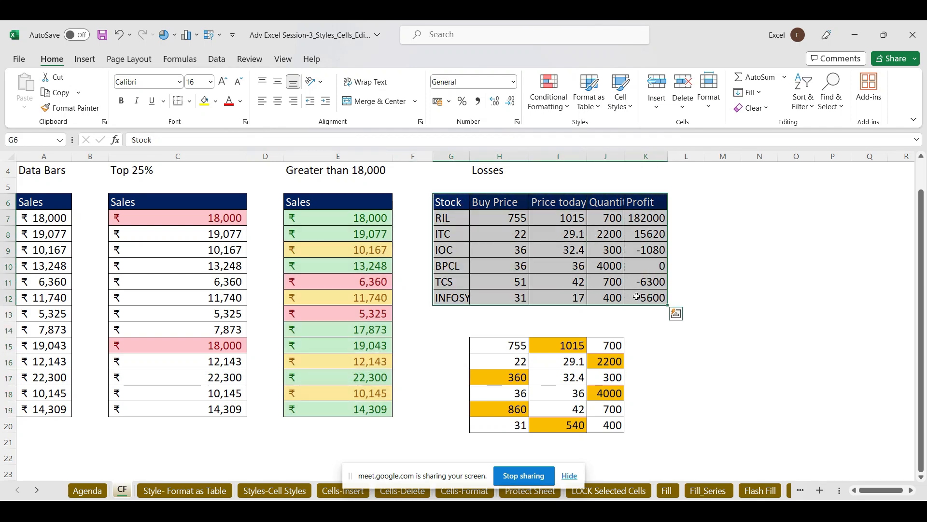
{"action": "left_click", "coordinate": [567, 101]}
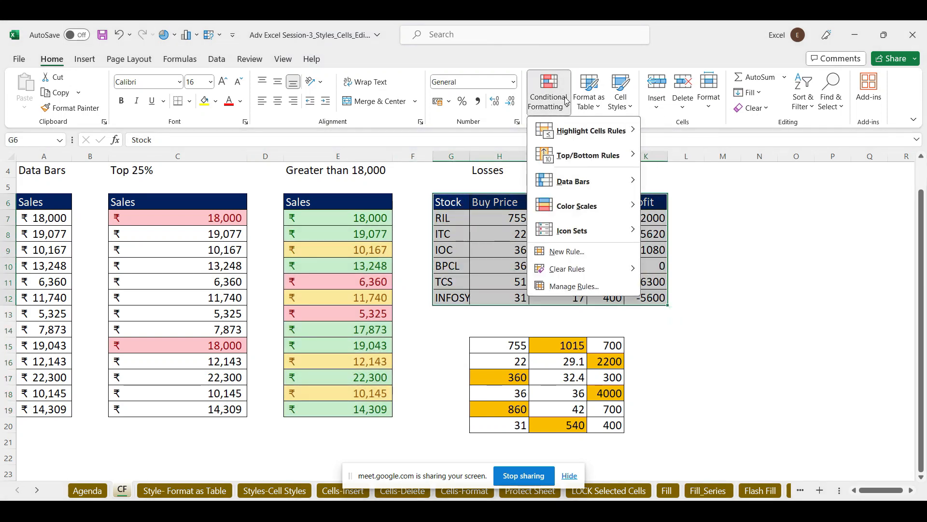
{"action": "mouse_move", "coordinate": [592, 139]}
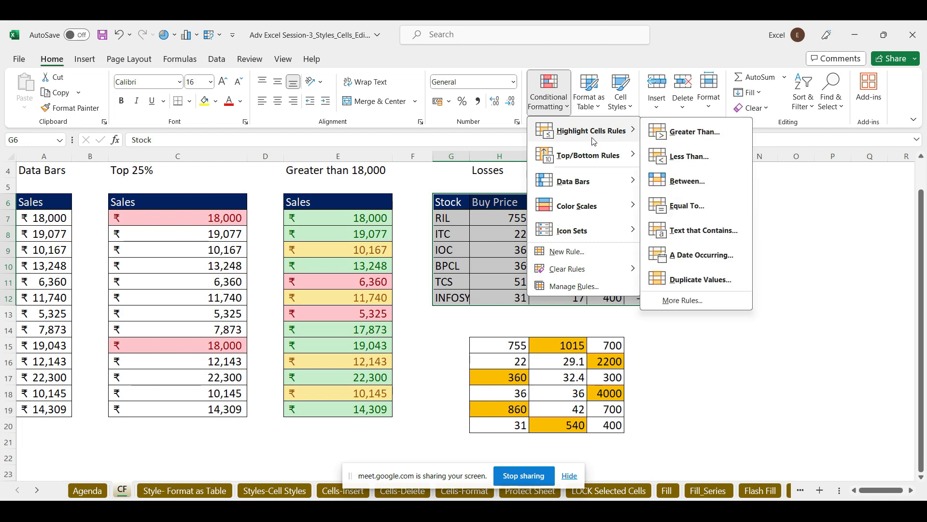
{"action": "left_click", "coordinate": [705, 233]}
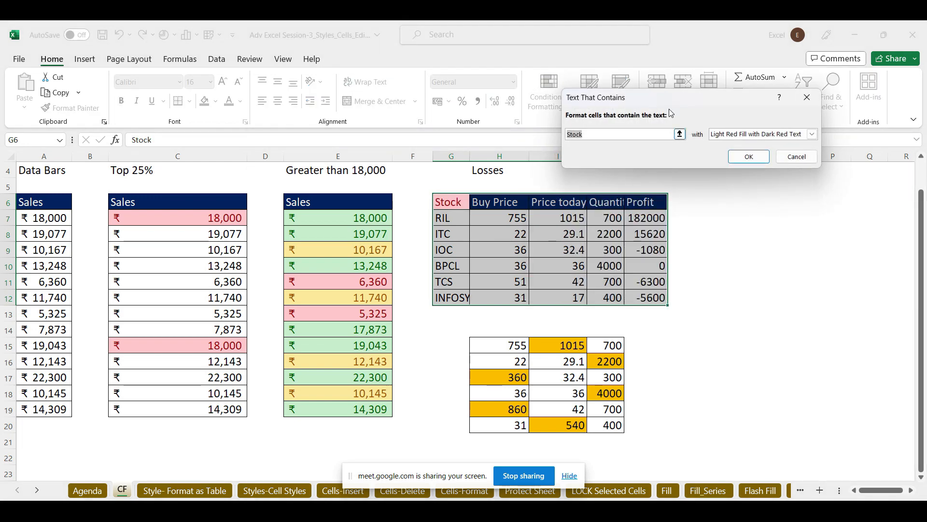
{"action": "left_click_drag", "start_coordinate": [207, 144], "coordinate": [290, 184]}
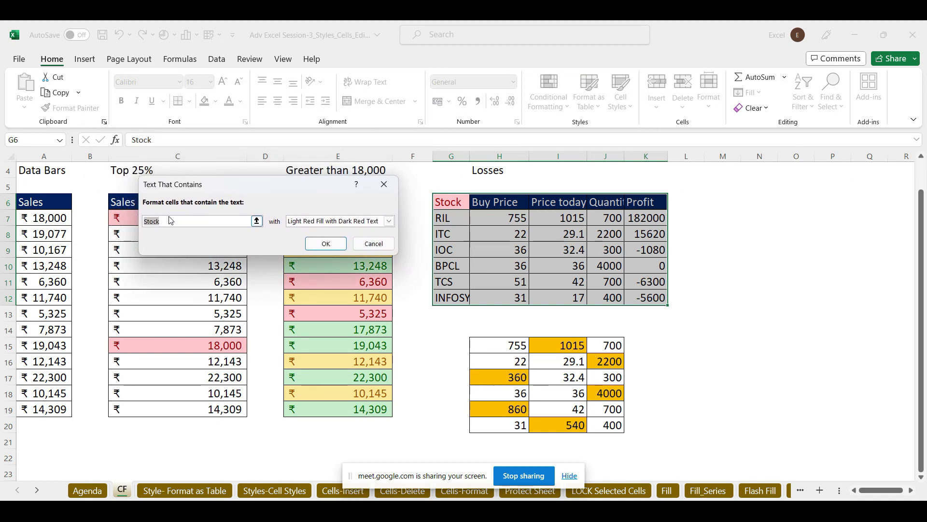
{"action": "key", "text": "BackSpace"}
{"action": "type", "text": "o"}
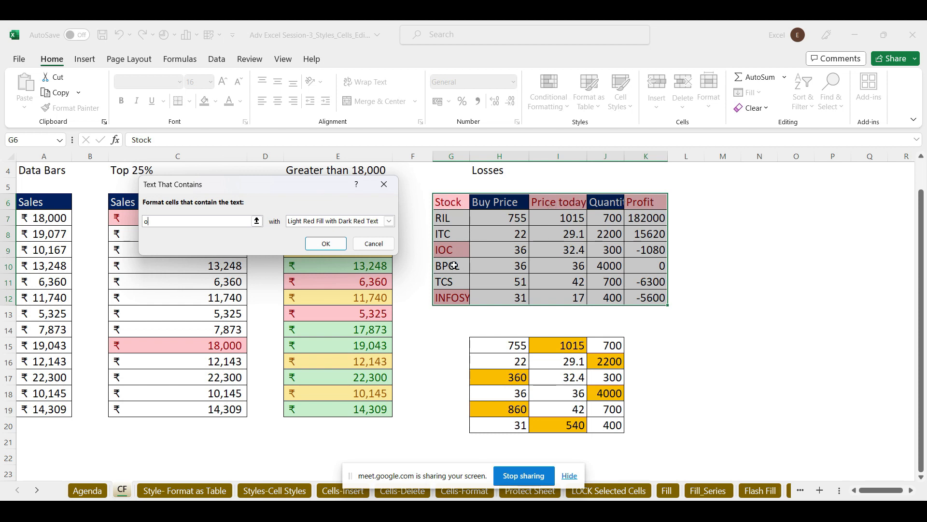
- Preview the text rule on the stock table with "r", "ril" and "t", and discard the rule
{"action": "key", "text": "BackSpace"}
{"action": "type", "text": "r"}
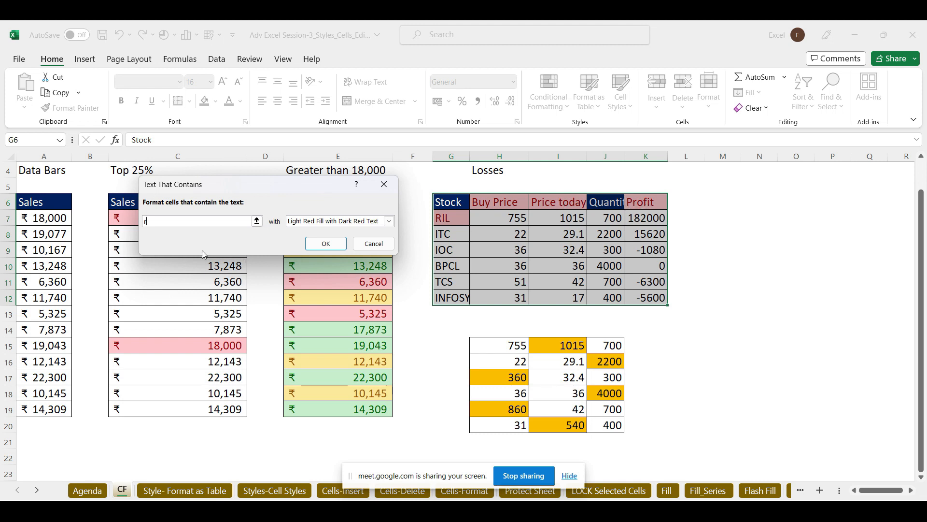
{"action": "type", "text": "il"}
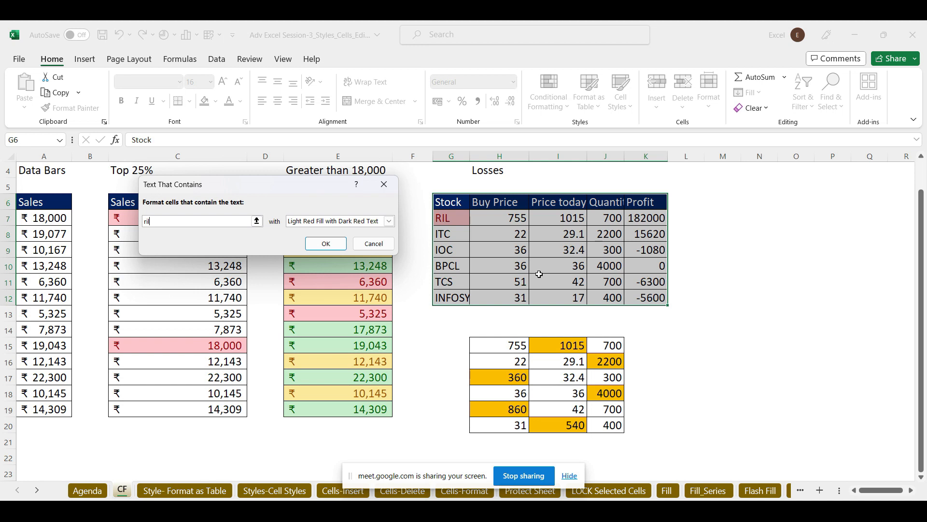
{"action": "key", "text": "BackSpace"}
{"action": "key", "text": "BackSpace"}
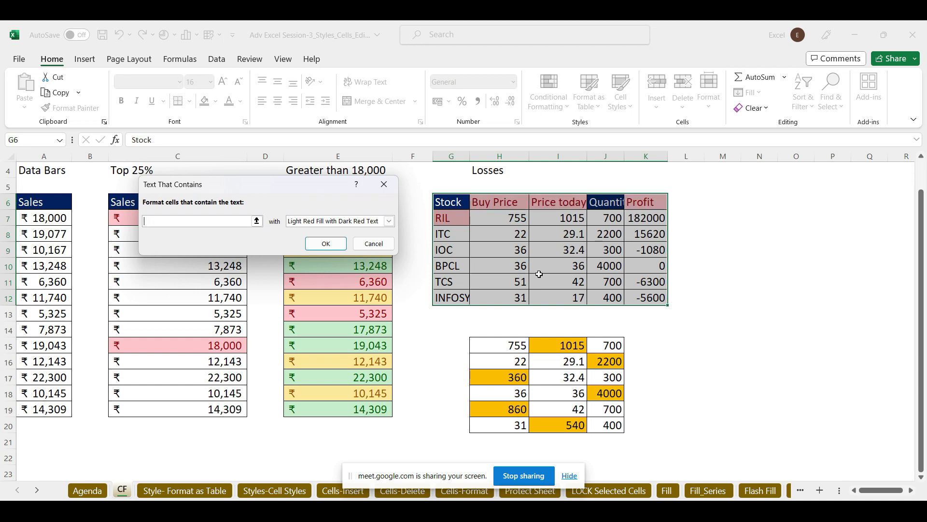
{"action": "type", "text": "t"}
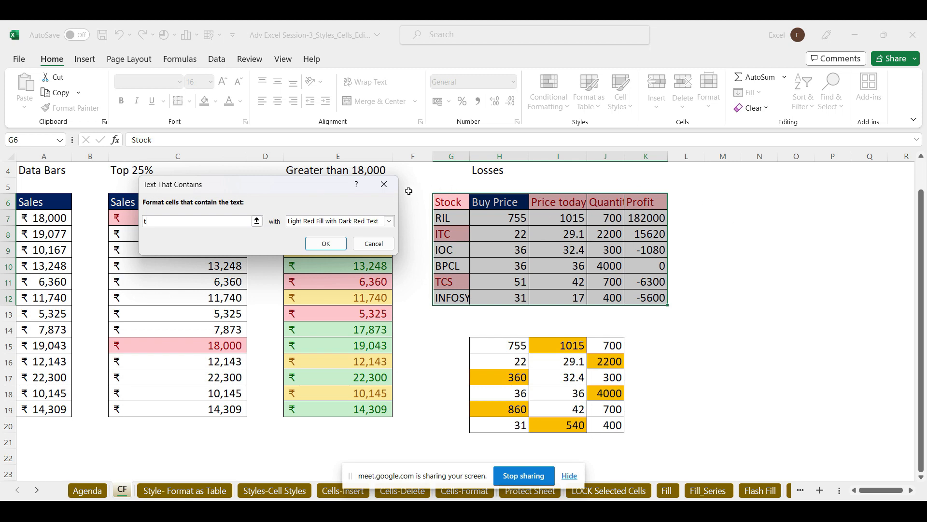
{"action": "left_click", "coordinate": [384, 185]}
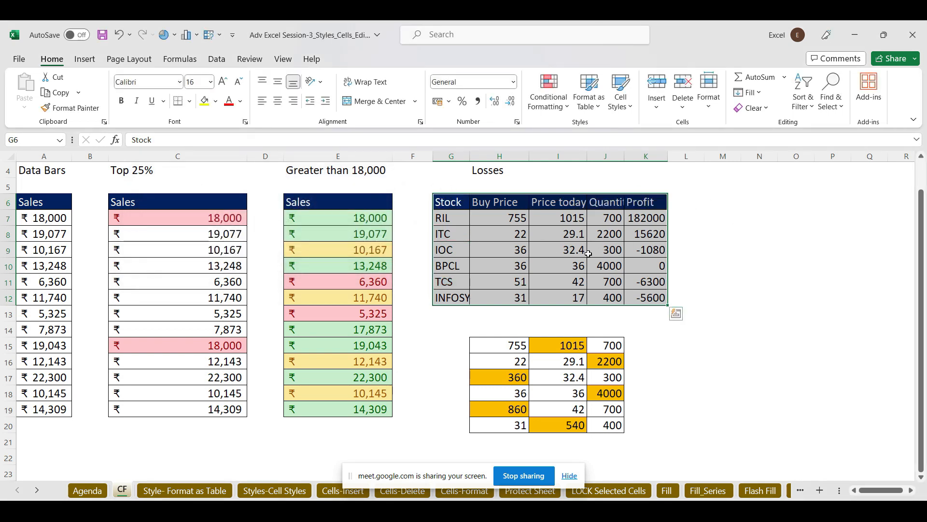
{"action": "left_click", "coordinate": [575, 105]}
{"action": "left_click", "coordinate": [566, 107]}
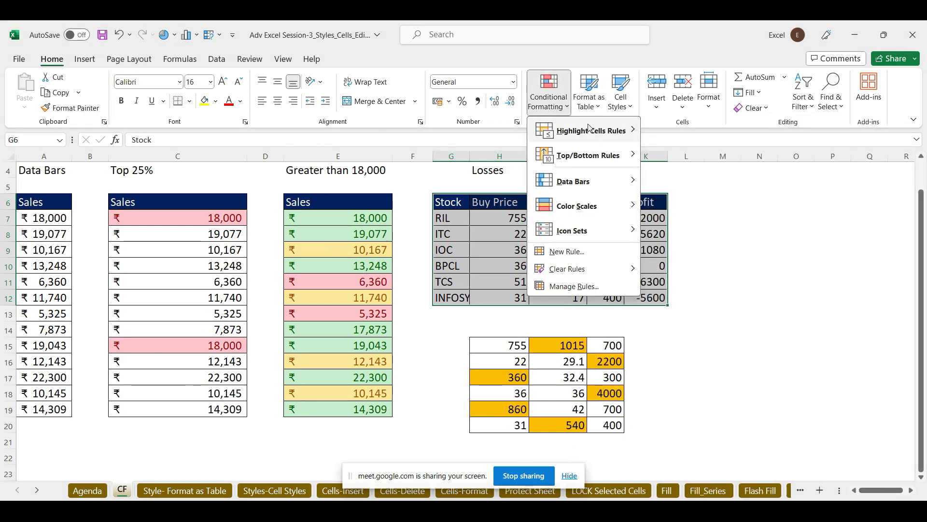
{"action": "mouse_move", "coordinate": [597, 132]}
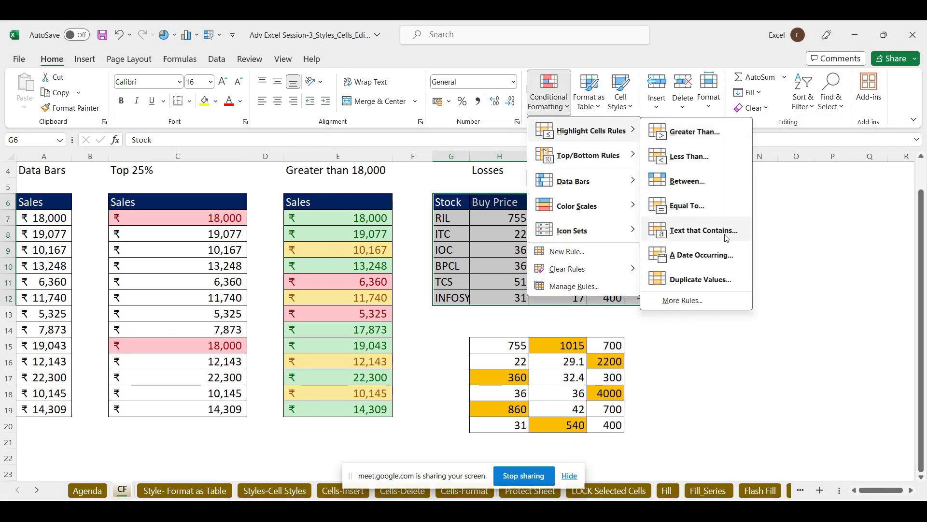
{"action": "left_click", "coordinate": [785, 263]}
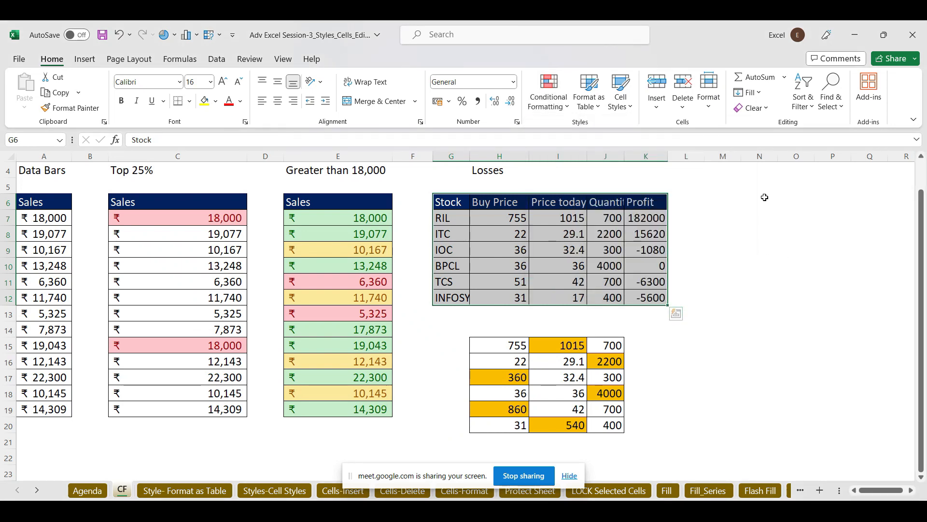
- Enter the date 01-09-2023 in N4 and fill consecutive dates down to N20
{"action": "left_click", "coordinate": [756, 168]}
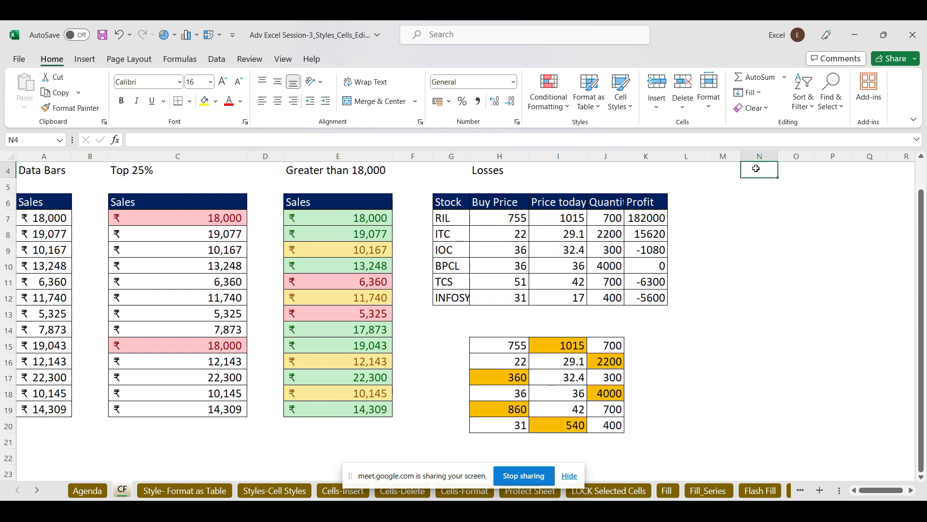
{"action": "type", "text": "01-0"}
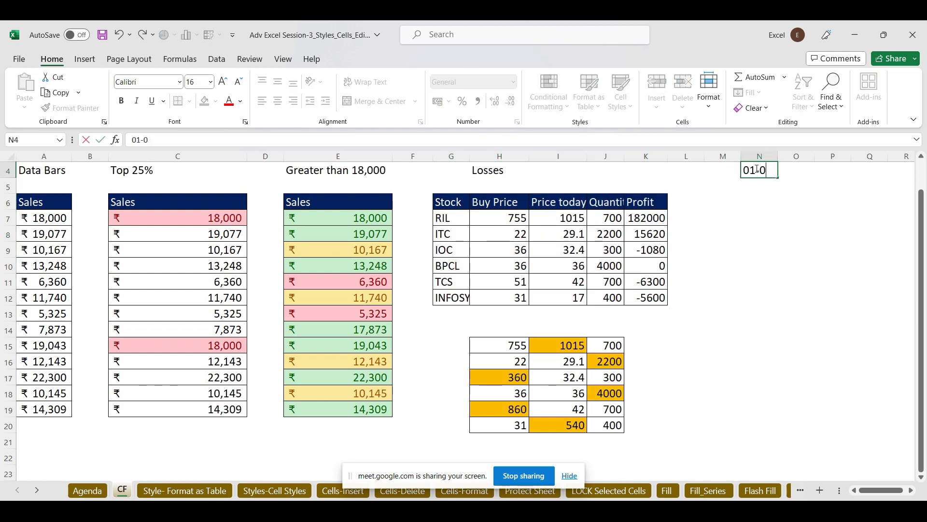
{"action": "key", "text": "BackSpace"}
{"action": "type", "text": "09-2023"}
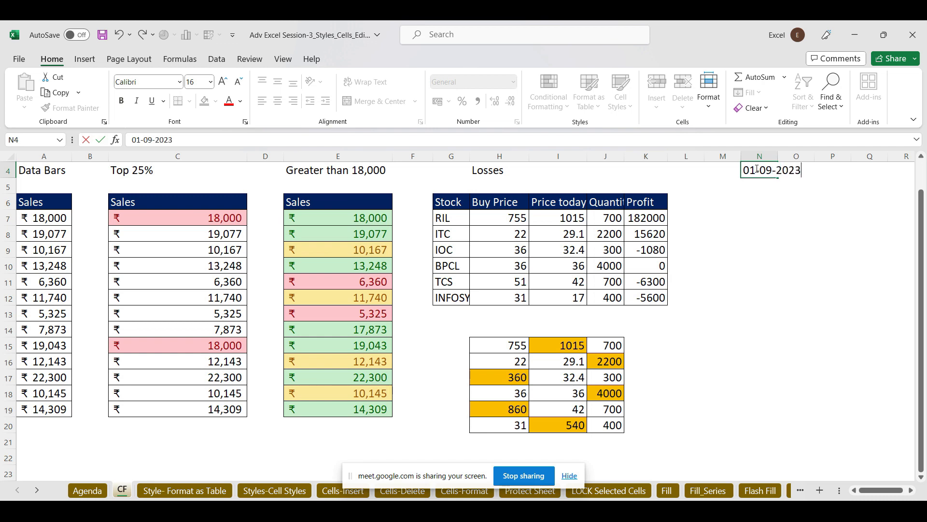
{"action": "key", "text": "Return"}
{"action": "left_click", "coordinate": [773, 169]}
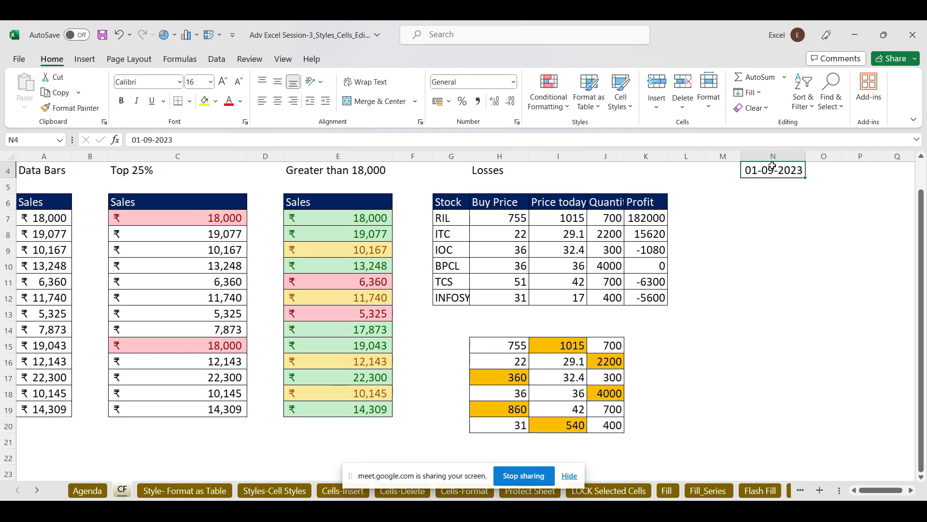
{"action": "left_click_drag", "start_coordinate": [805, 178], "coordinate": [824, 437]}
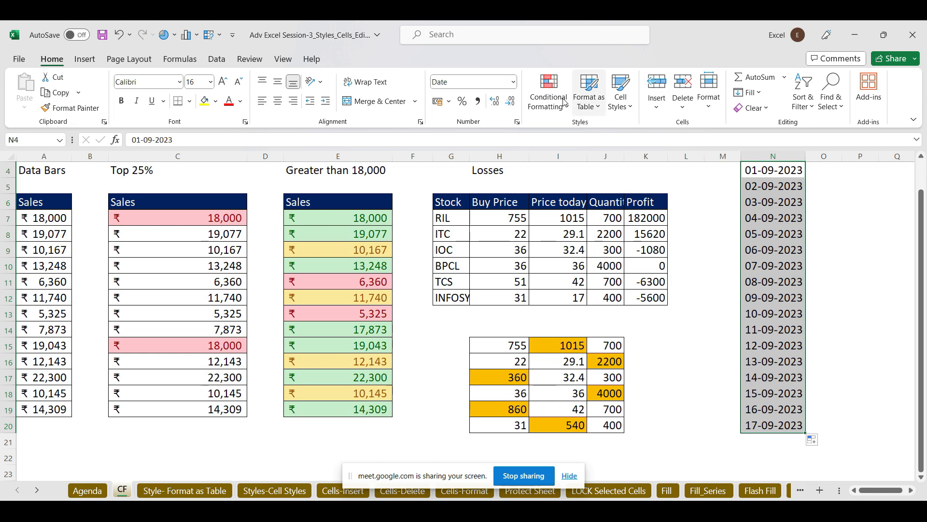
- Preview an A Date Occurring rule on N4:N20 for Yesterday and Today with Light Red Fill with Dark Red Text
{"action": "left_click", "coordinate": [549, 94]}
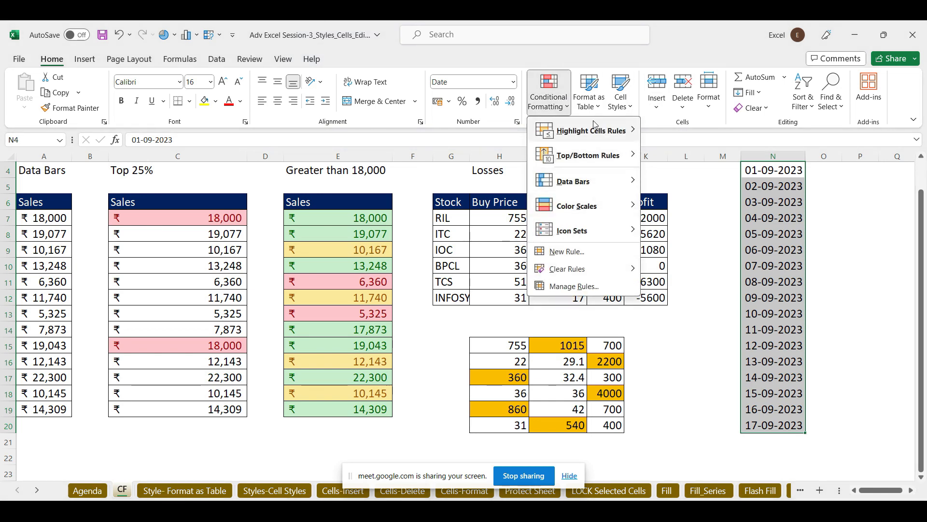
{"action": "mouse_move", "coordinate": [593, 131]}
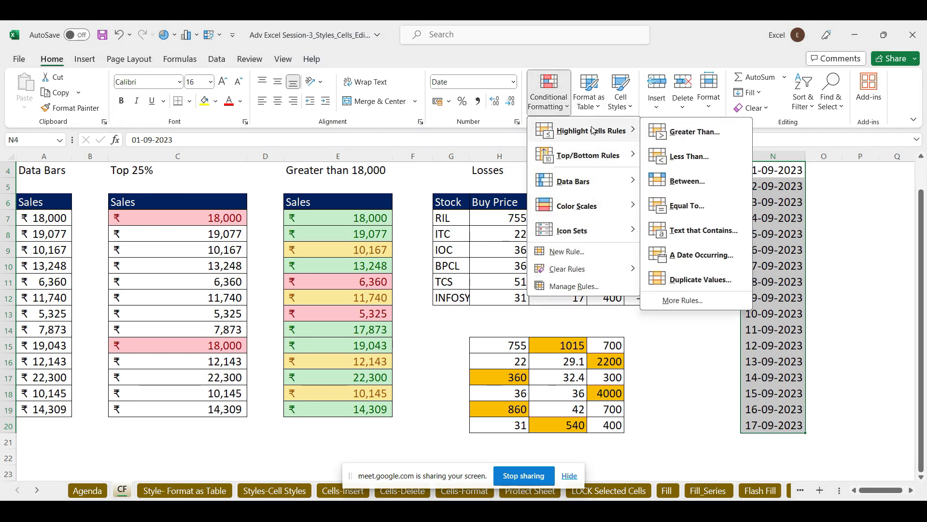
{"action": "left_click", "coordinate": [714, 261]}
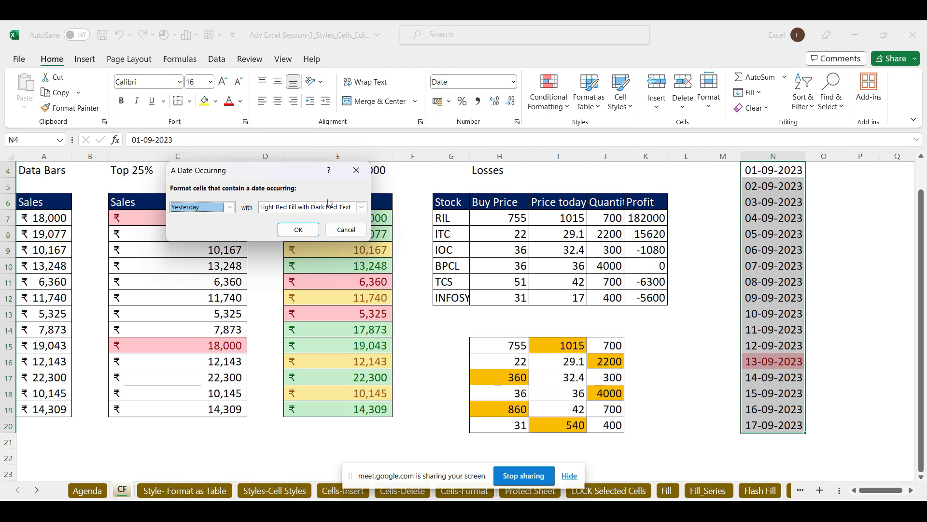
{"action": "left_click_drag", "start_coordinate": [296, 178], "coordinate": [505, 92]}
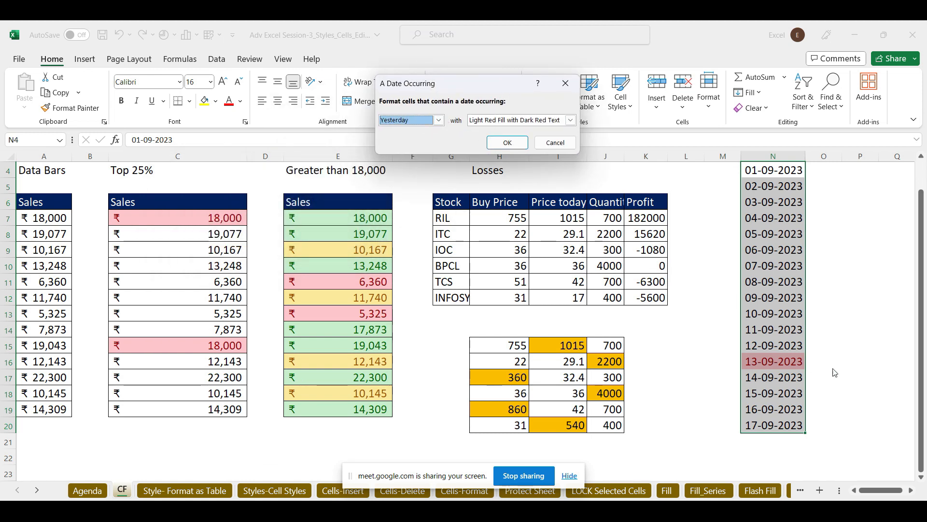
{"action": "left_click", "coordinate": [439, 120]}
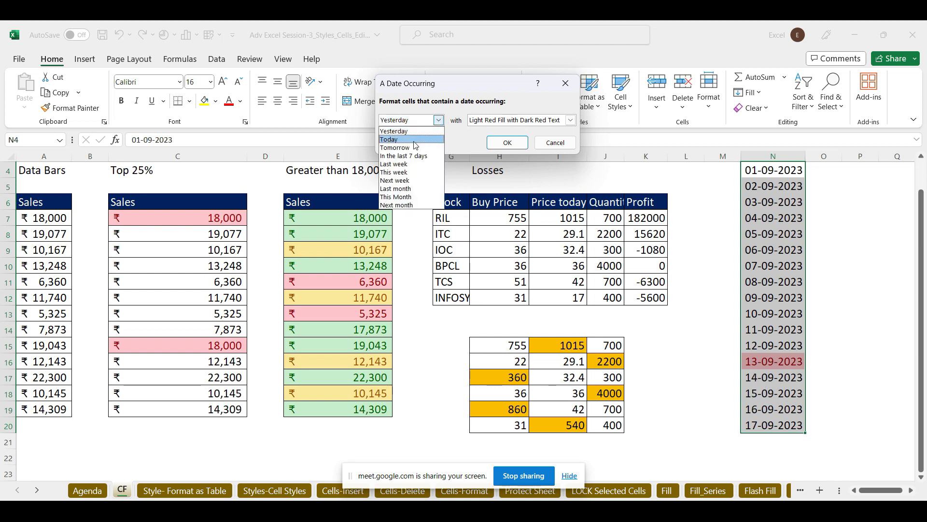
{"action": "left_click", "coordinate": [414, 139]}
{"action": "left_click", "coordinate": [439, 120]}
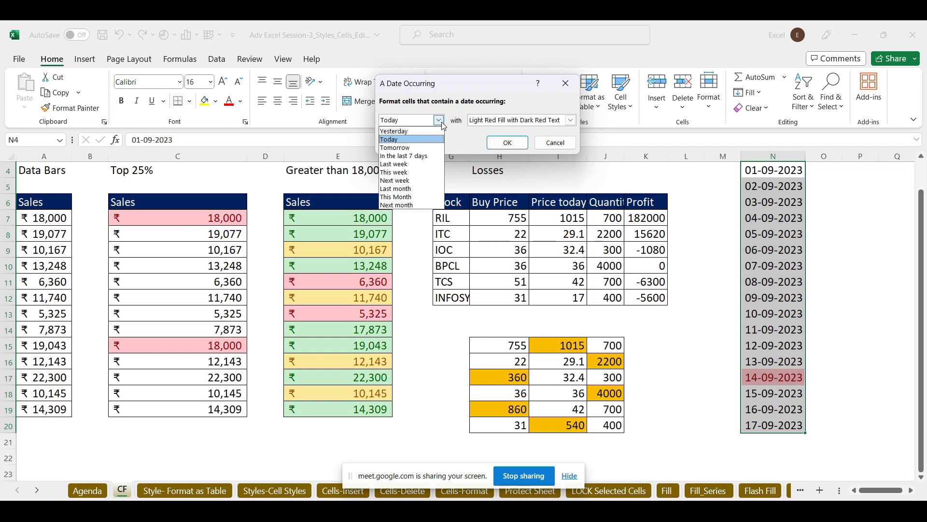
- Preview the date rule on N4:N20 with Last week, Next week and This week, and discard the rule
{"action": "left_click", "coordinate": [415, 166]}
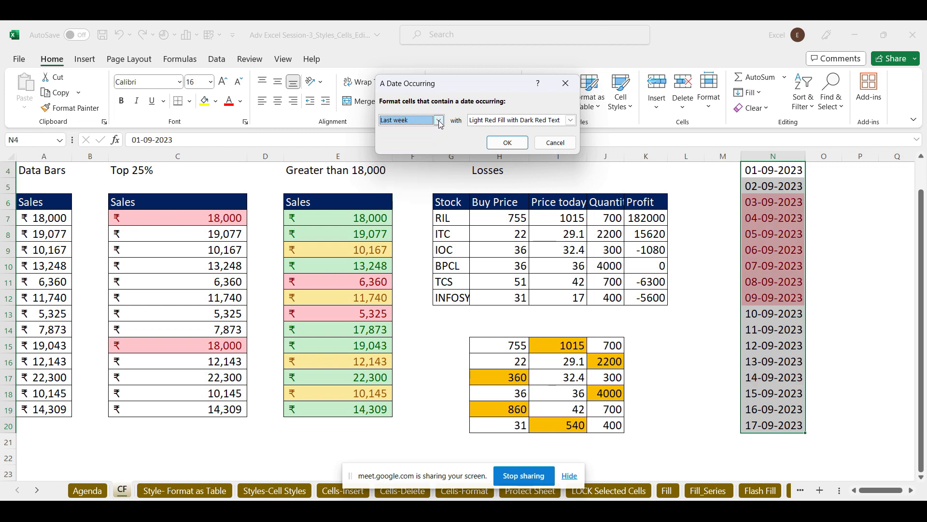
{"action": "left_click", "coordinate": [439, 120]}
{"action": "left_click", "coordinate": [400, 182]}
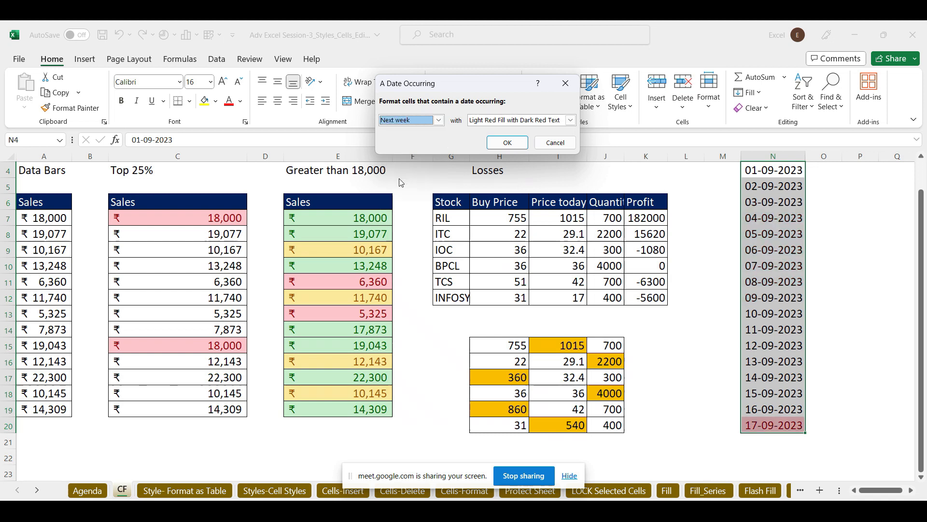
{"action": "left_click", "coordinate": [439, 120]}
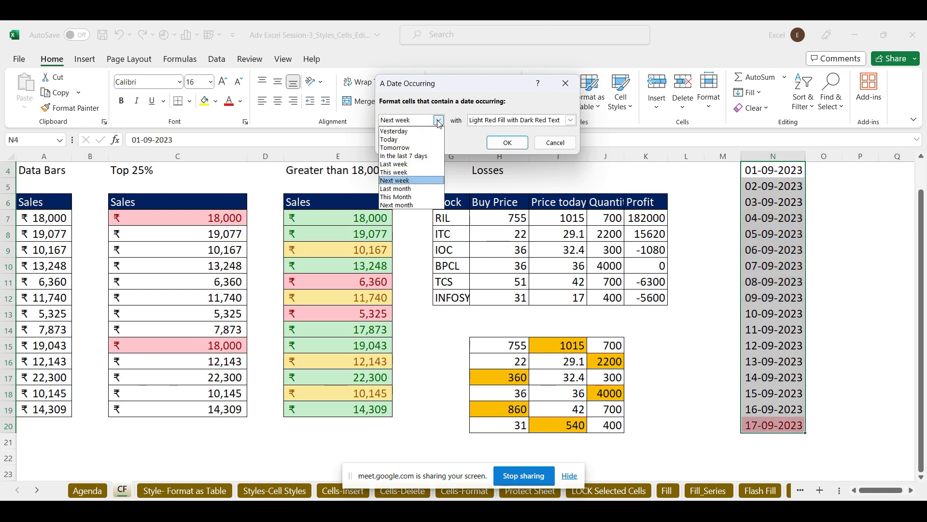
{"action": "left_click", "coordinate": [392, 173]}
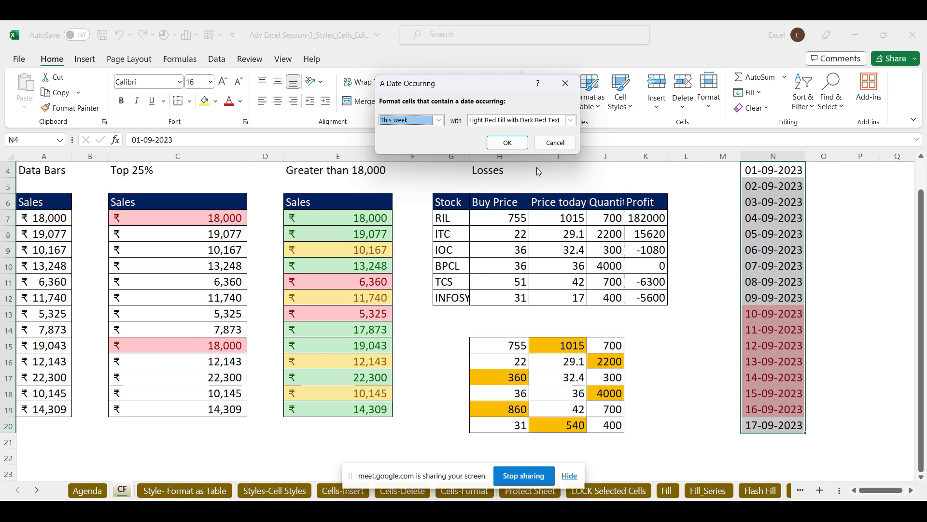
{"action": "left_click", "coordinate": [439, 120]}
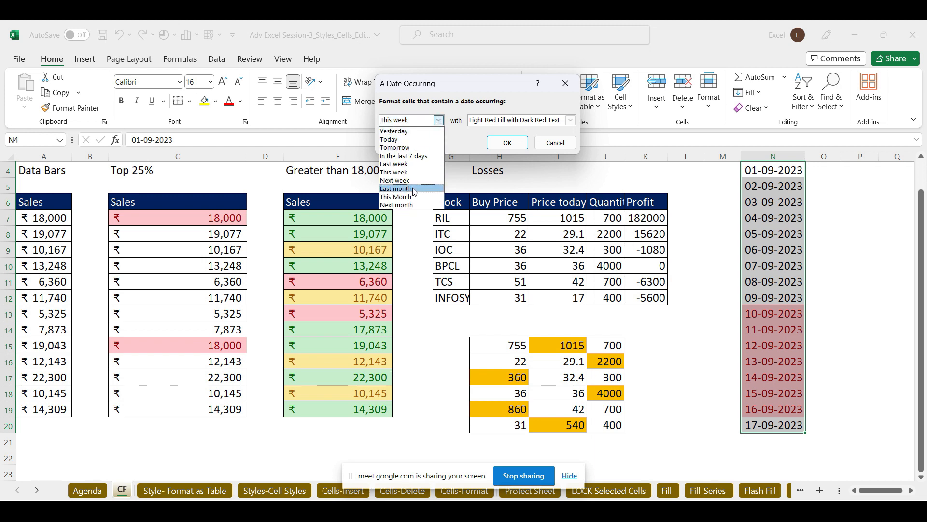
{"action": "left_click", "coordinate": [566, 86]}
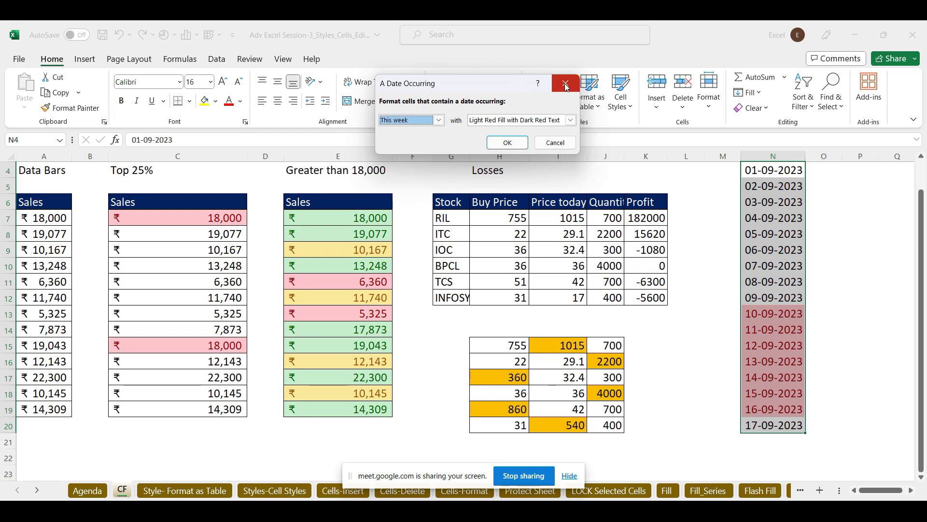
{"action": "left_click", "coordinate": [565, 85]}
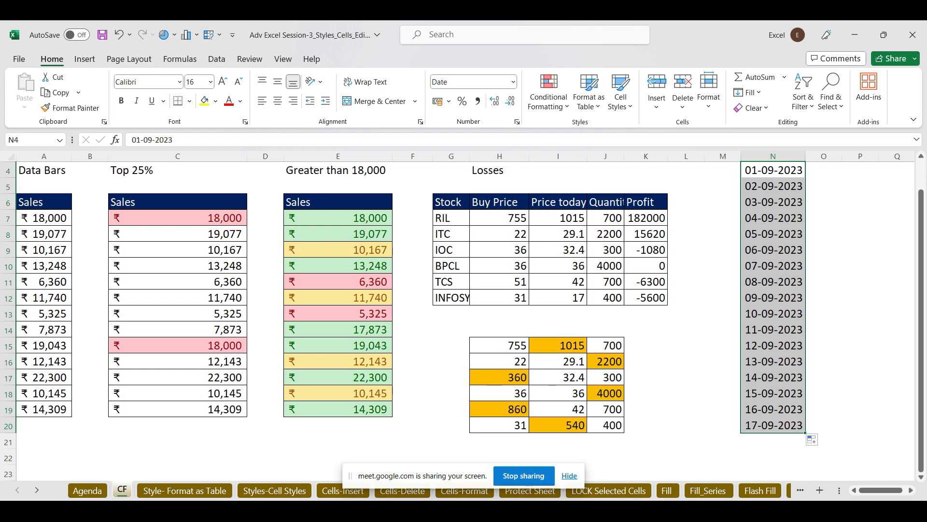
- Switch to the Google Meet call in the browser to check on the class
{"action": "mouse_move", "coordinate": [611, 511]}
{"action": "mouse_move", "coordinate": [505, 511]}
{"action": "left_click", "coordinate": [482, 488]}
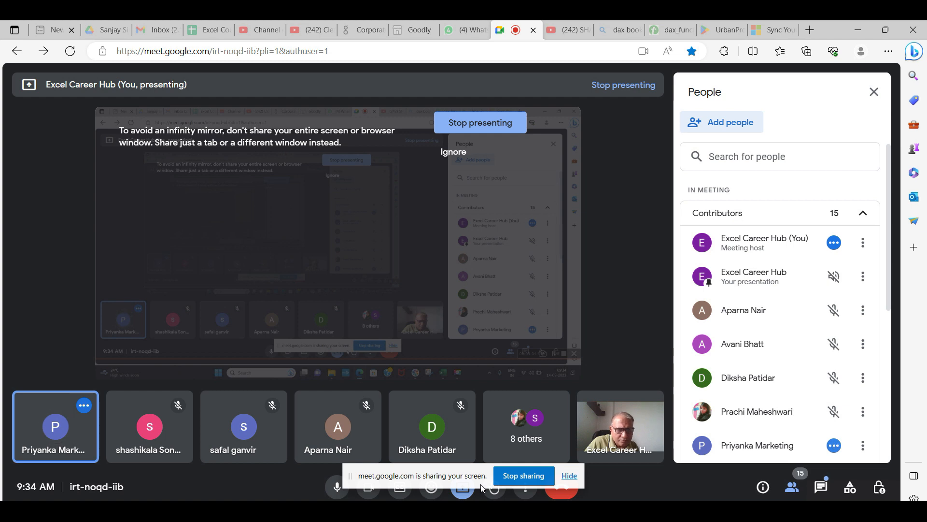
- Open the workbook Adv Excel Session-1_Spreadsheet Navigation from the Students Excel Wk-1 folder in File Explorer
{"action": "mouse_move", "coordinate": [505, 520]}
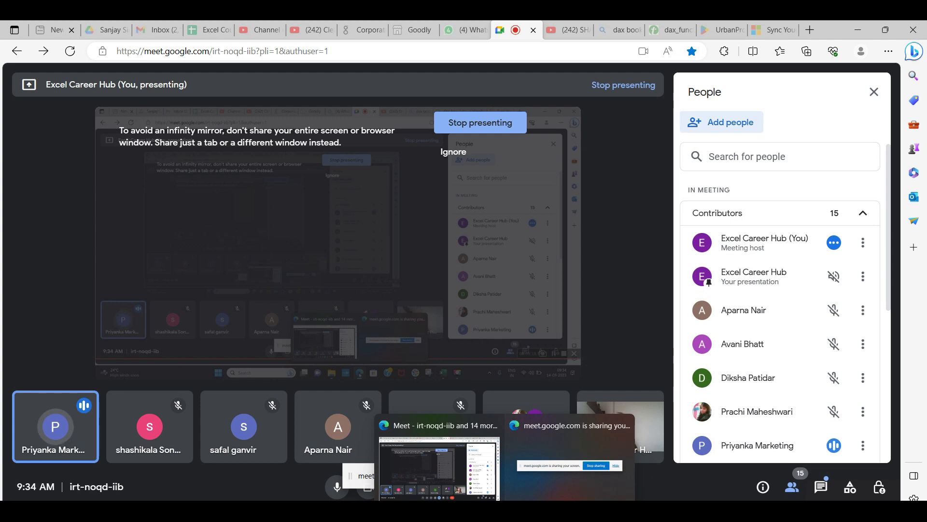
{"action": "mouse_move", "coordinate": [451, 521]}
{"action": "left_click", "coordinate": [451, 467]}
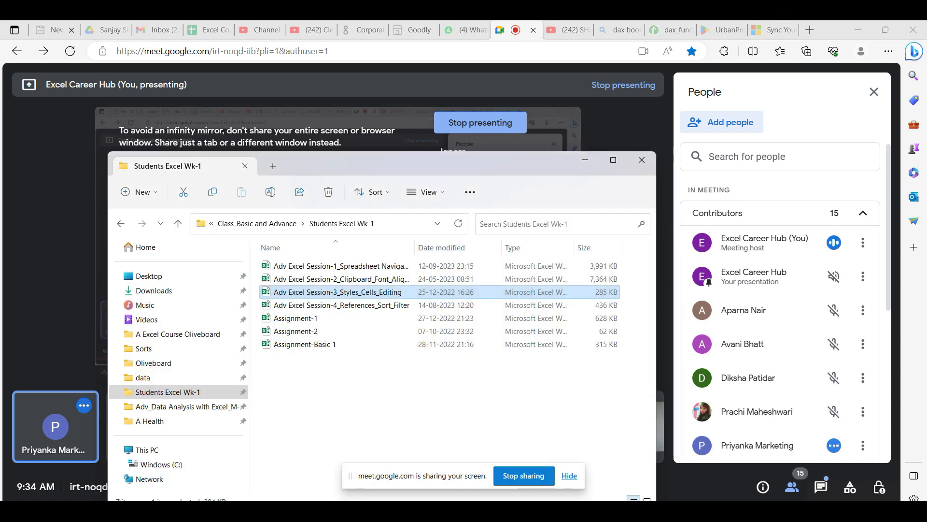
{"action": "double_click", "coordinate": [317, 268]}
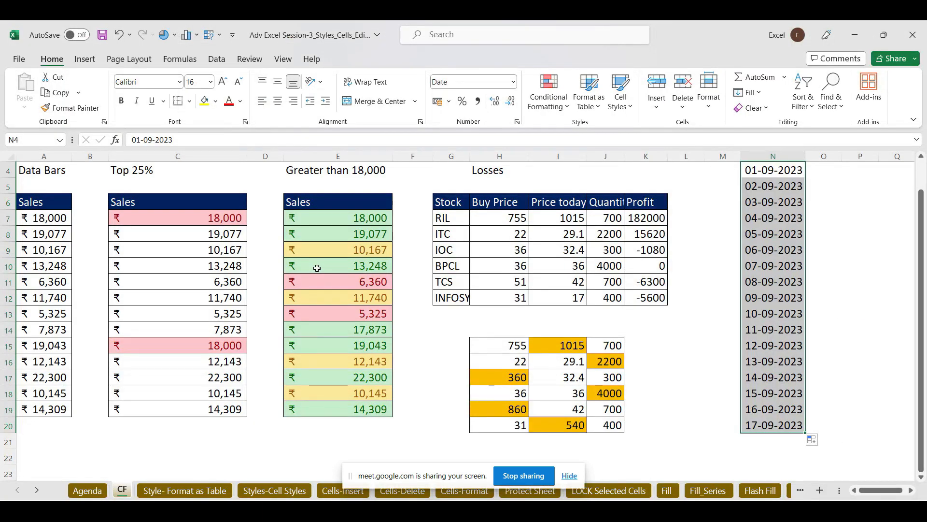
{"action": "left_click", "coordinate": [647, 321]}
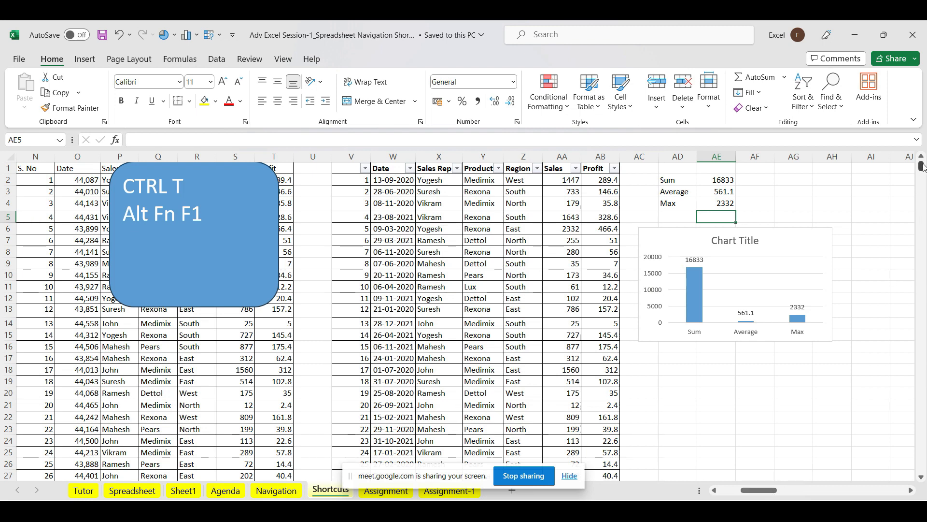
- Move the CTRL T note off the source data to the chart area, and append rows N32:T41 to the table by copying them to V32
{"action": "left_click", "coordinate": [264, 199]}
{"action": "left_click_drag", "start_coordinate": [264, 199], "coordinate": [875, 200]}
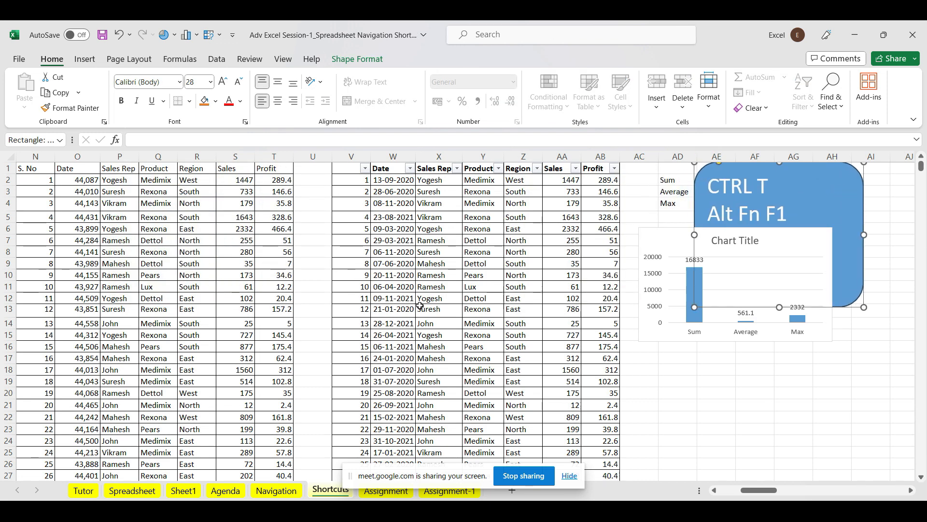
{"action": "left_click", "coordinate": [921, 477]}
{"action": "left_click", "coordinate": [921, 478]}
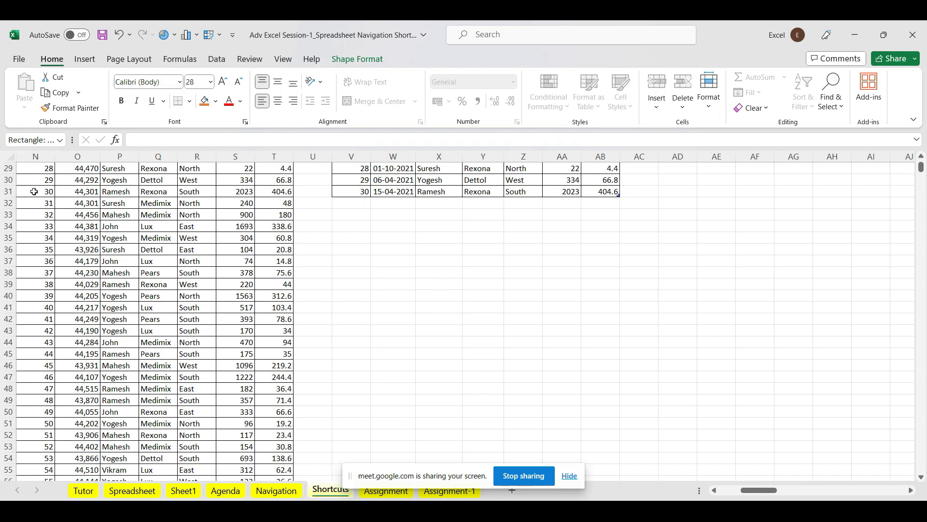
{"action": "mouse_move", "coordinate": [27, 203]}
{"action": "left_mouse_down"}
{"action": "mouse_move", "coordinate": [245, 266]}
{"action": "mouse_move", "coordinate": [244, 322]}
{"action": "mouse_move", "coordinate": [279, 314]}
{"action": "left_mouse_up"}
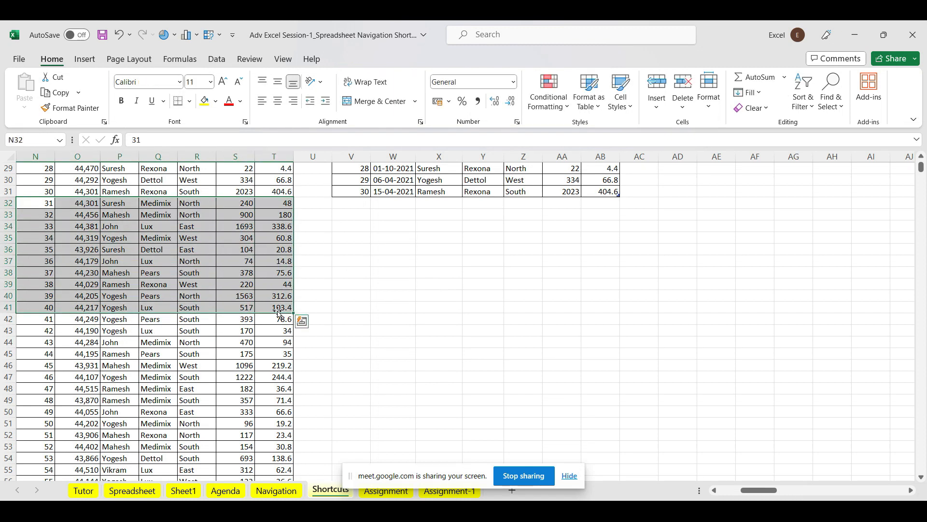
{"action": "key", "text": "ctrl+c"}
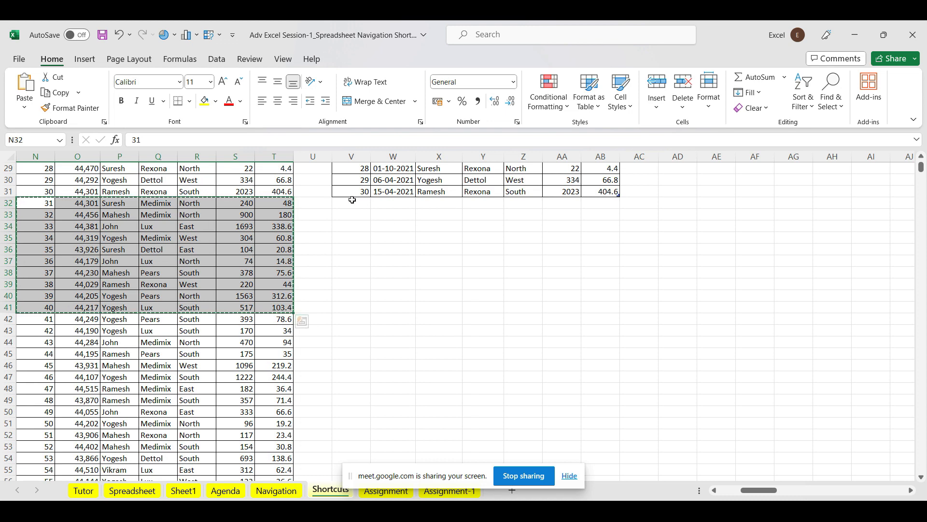
{"action": "left_click", "coordinate": [352, 200]}
{"action": "key", "text": "ctrl+v"}
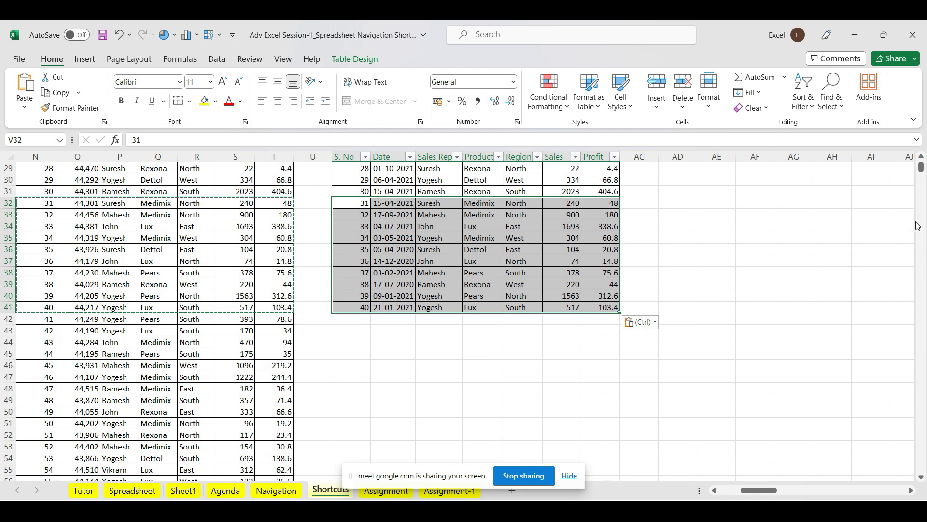
- Check the summary chart and the table's dates W2:W41, and return to the CF sheet of the Session-3 workbook
{"action": "left_click_drag", "start_coordinate": [922, 170], "coordinate": [921, 164]}
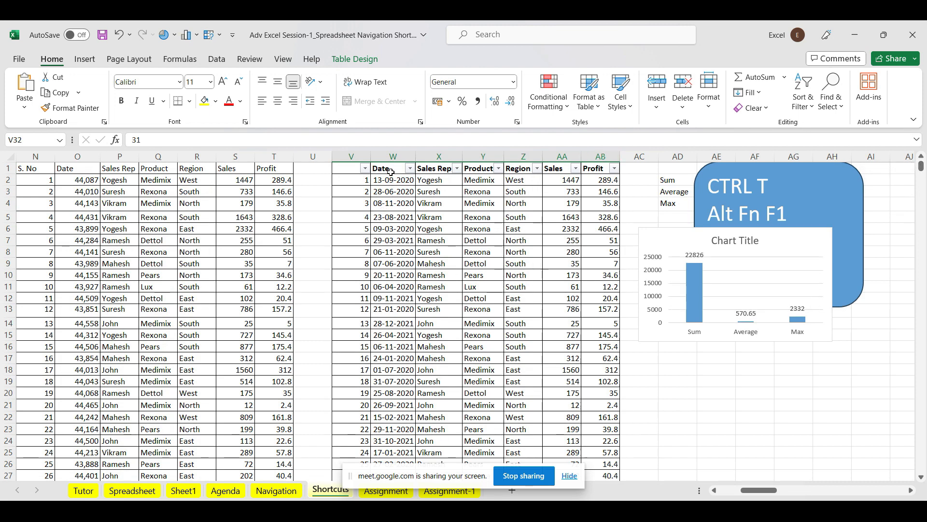
{"action": "left_click_drag", "start_coordinate": [389, 178], "coordinate": [405, 291]}
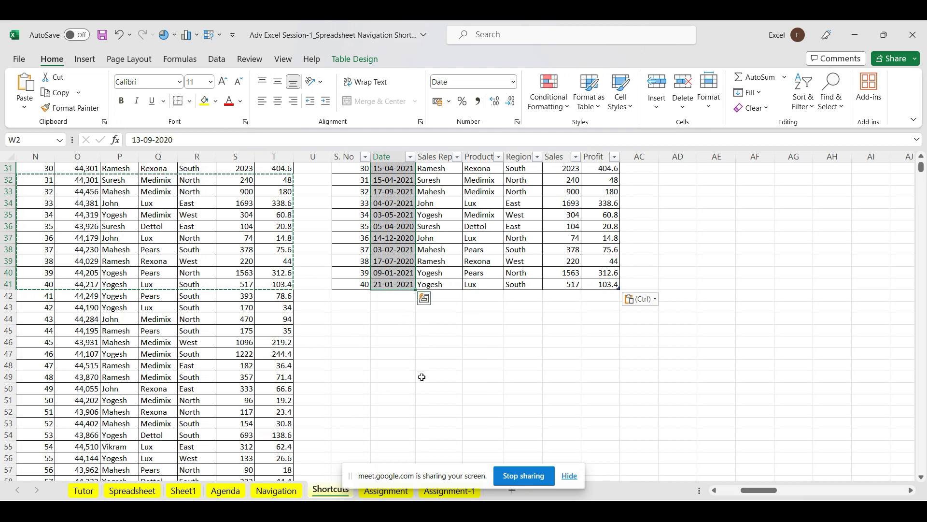
{"action": "left_click", "coordinate": [857, 34]}
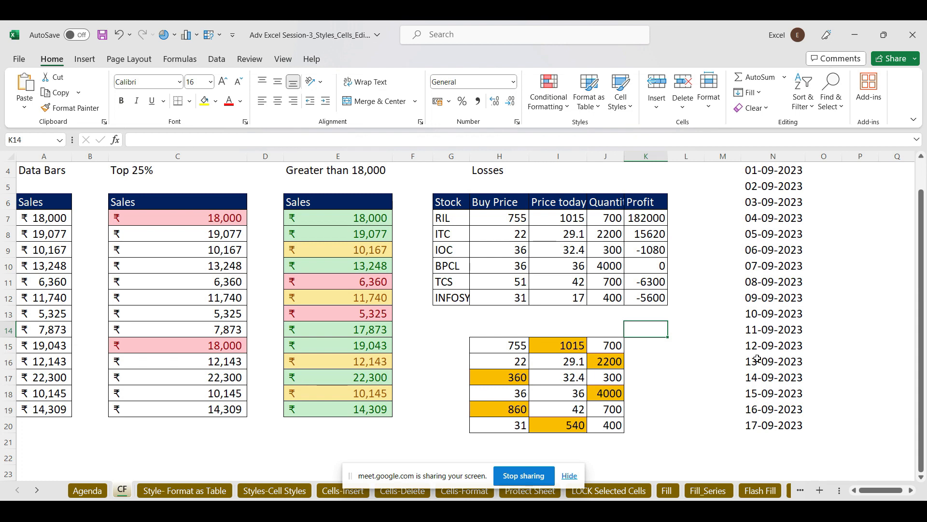
{"action": "left_click", "coordinate": [735, 357]}
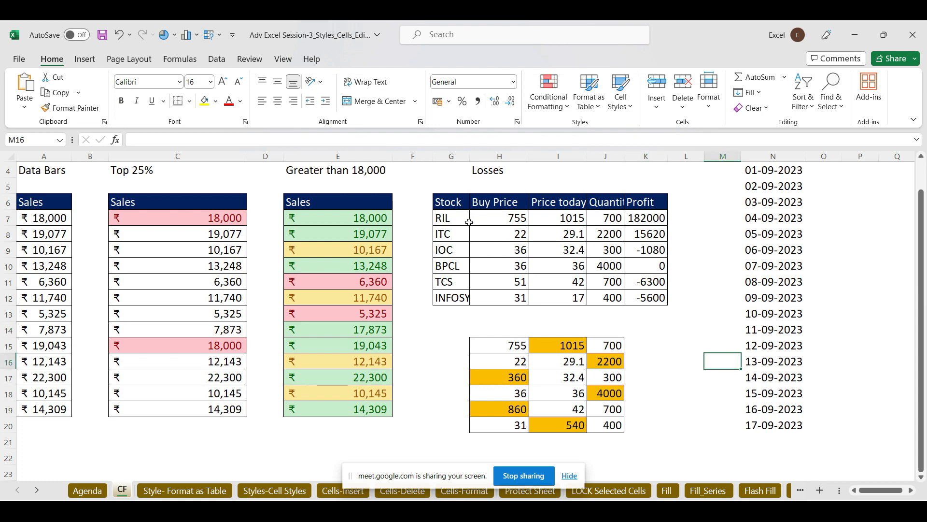
- Highlight duplicate values in the stock figures H7:K12 with Light Red Fill with Dark Red Text
{"action": "left_click", "coordinate": [563, 104]}
{"action": "mouse_move", "coordinate": [607, 137]}
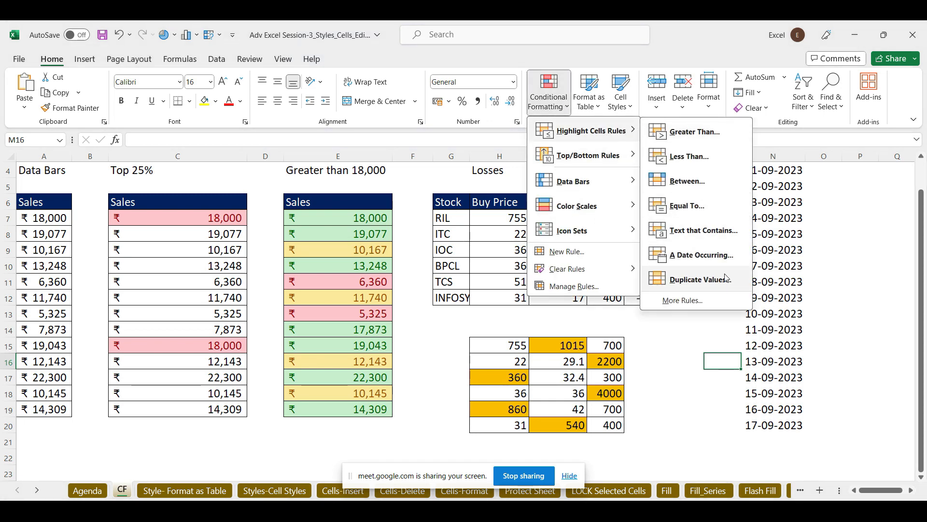
{"action": "left_click", "coordinate": [510, 234]}
{"action": "left_click_drag", "start_coordinate": [487, 218], "coordinate": [652, 298]}
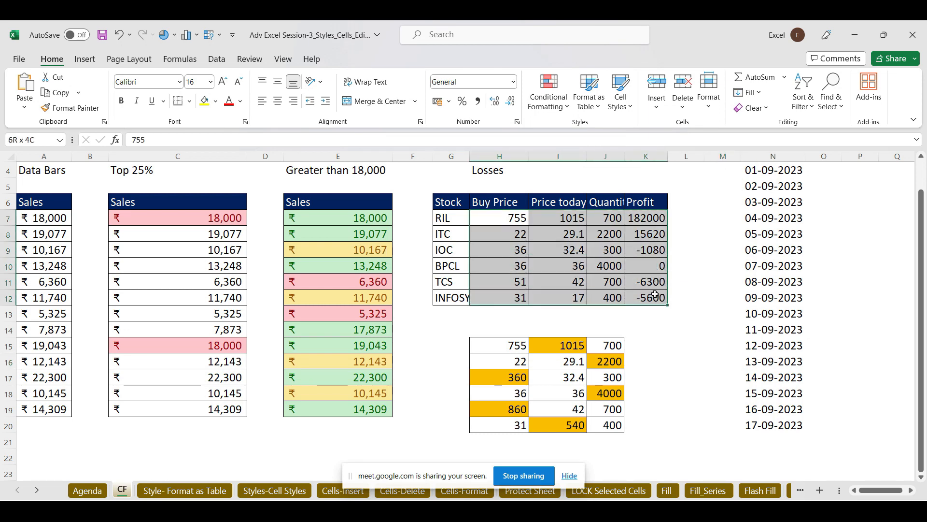
{"action": "left_click", "coordinate": [566, 107]}
{"action": "mouse_move", "coordinate": [600, 135]}
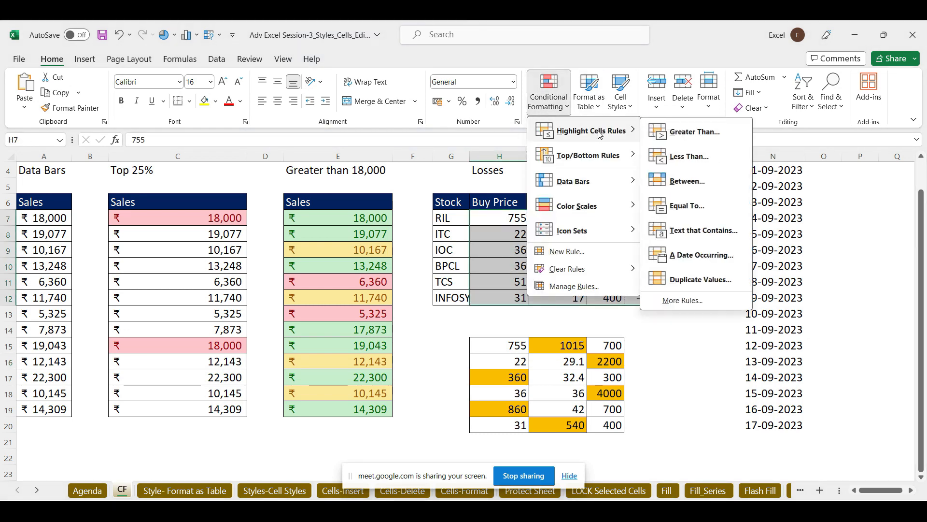
{"action": "left_click", "coordinate": [699, 280]}
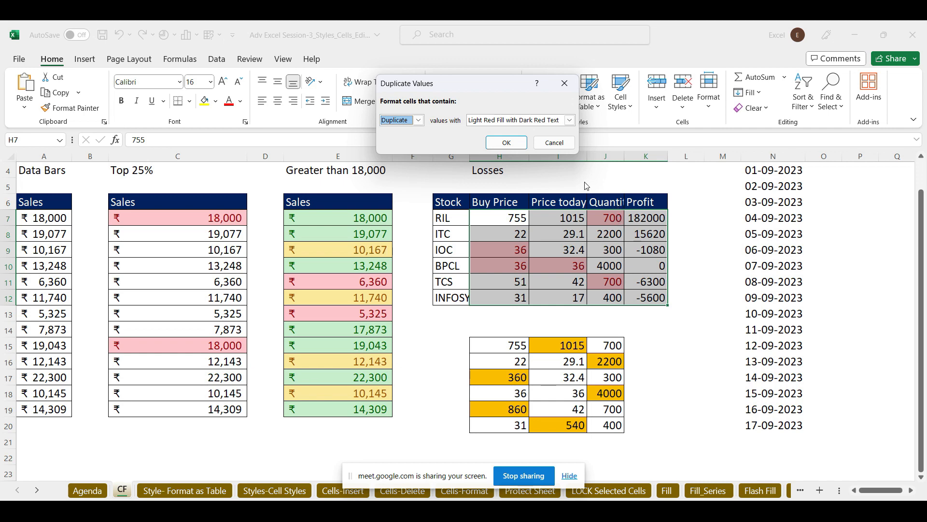
{"action": "left_click", "coordinate": [515, 148]}
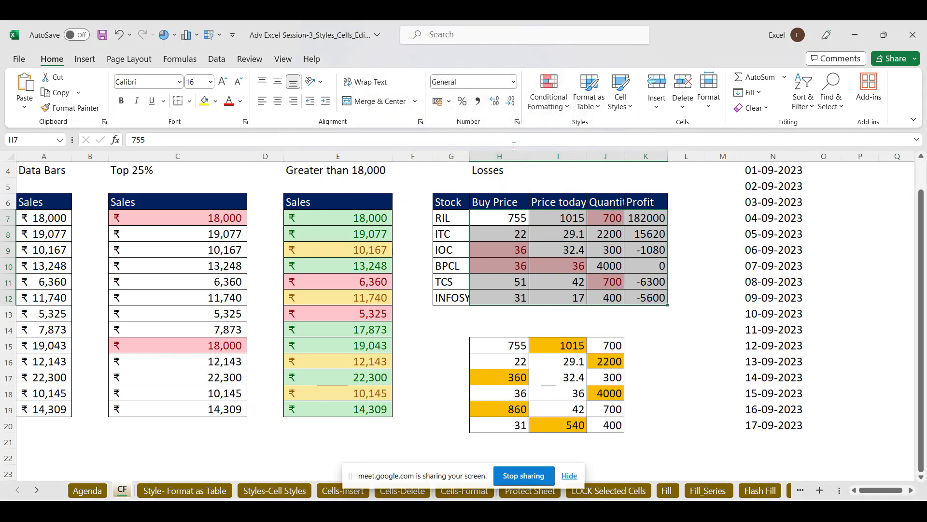
- Highlight unique values in the stock figures H7:K12 with Yellow Fill with Dark Yellow Text, and check the repeated 36 values
{"action": "left_click", "coordinate": [557, 106]}
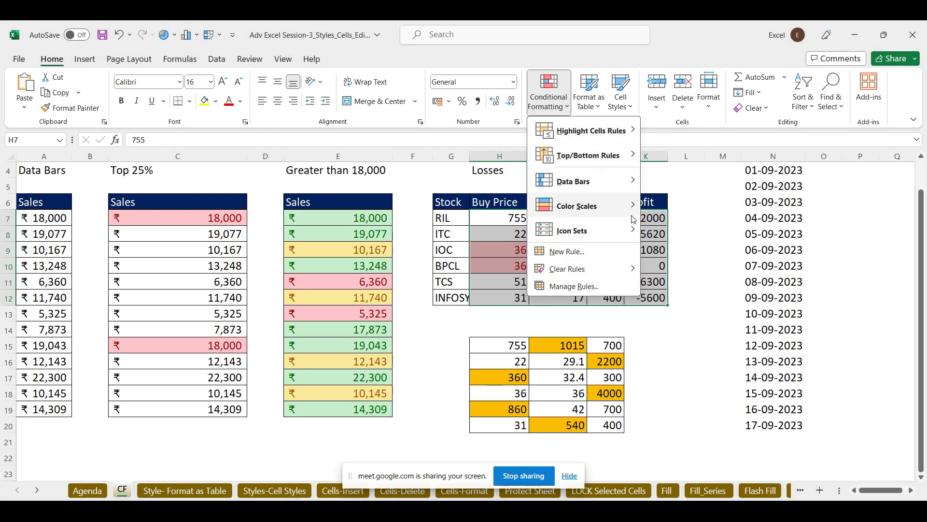
{"action": "mouse_move", "coordinate": [601, 141]}
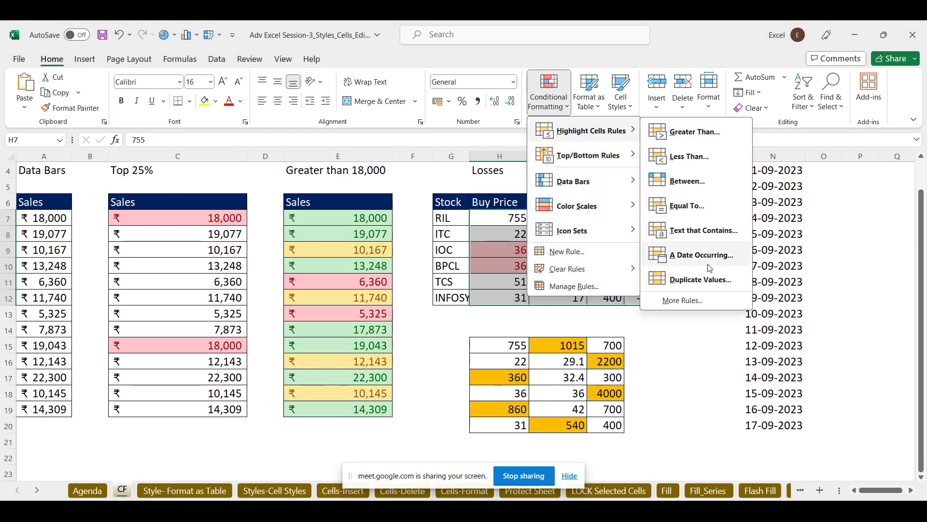
{"action": "left_click", "coordinate": [701, 279]}
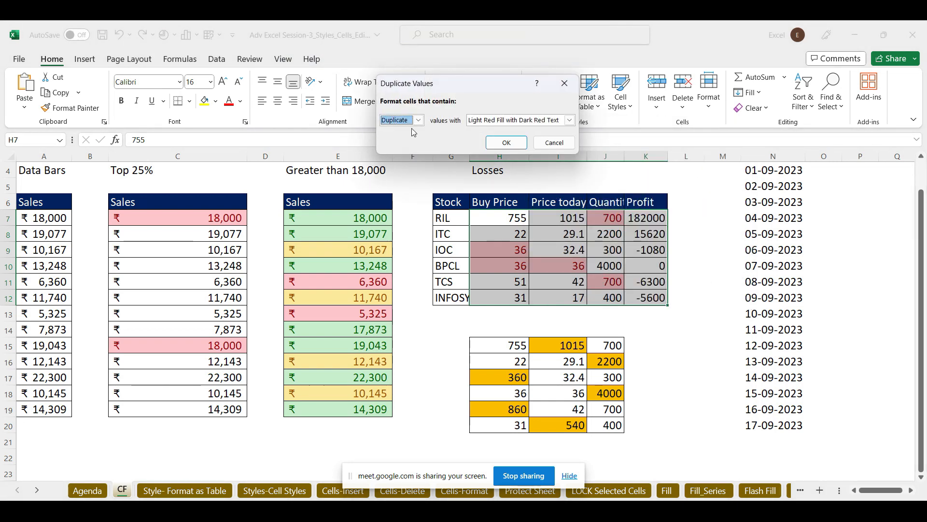
{"action": "left_click", "coordinate": [418, 121]}
{"action": "left_click", "coordinate": [403, 140]}
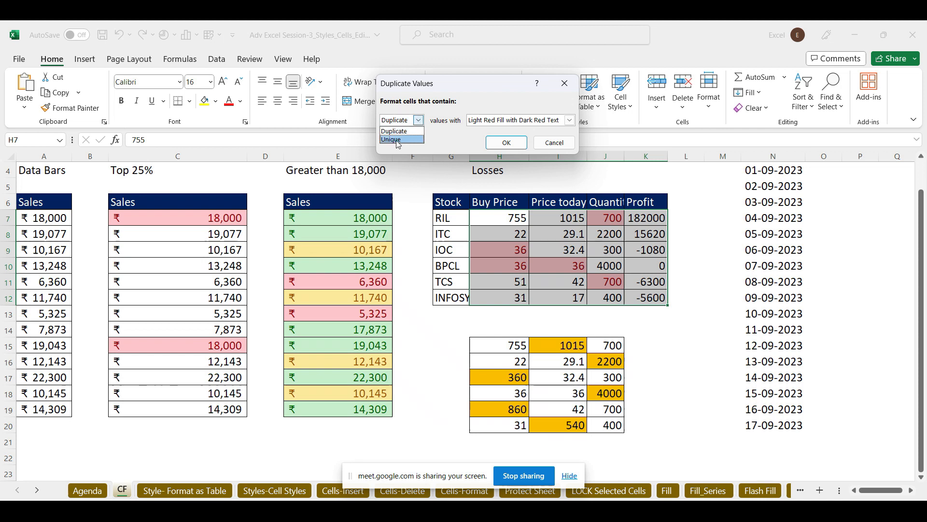
{"action": "left_click", "coordinate": [570, 120]}
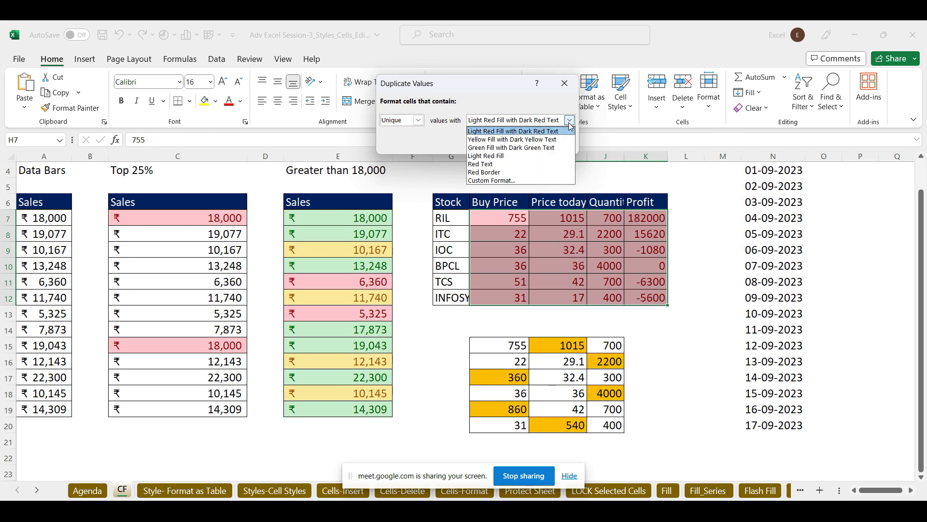
{"action": "left_click", "coordinate": [527, 140]}
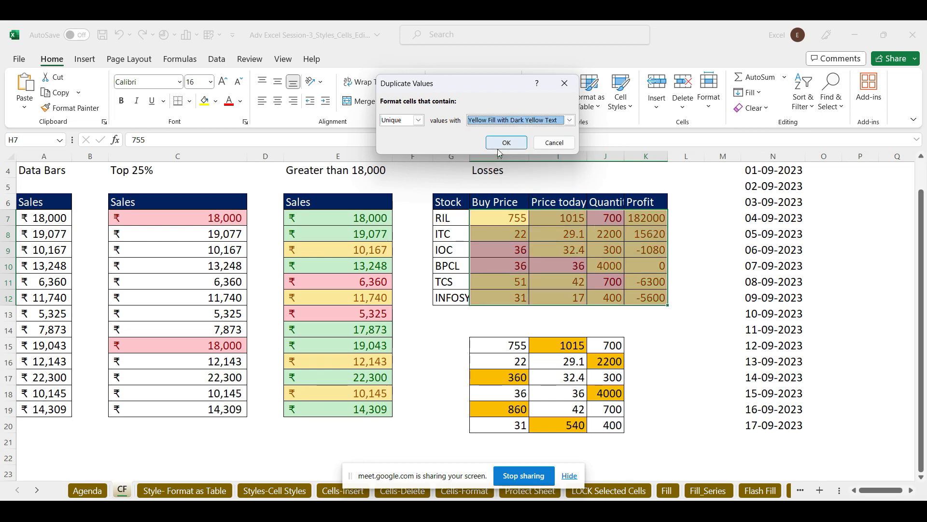
{"action": "left_click", "coordinate": [507, 143]}
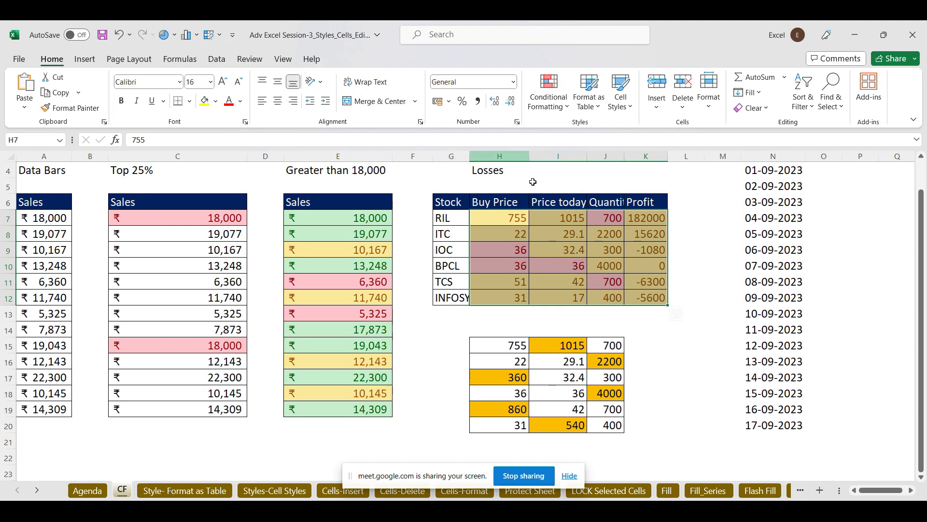
{"action": "left_click_drag", "start_coordinate": [506, 249], "coordinate": [527, 265]}
{"action": "left_click", "coordinate": [559, 266]}
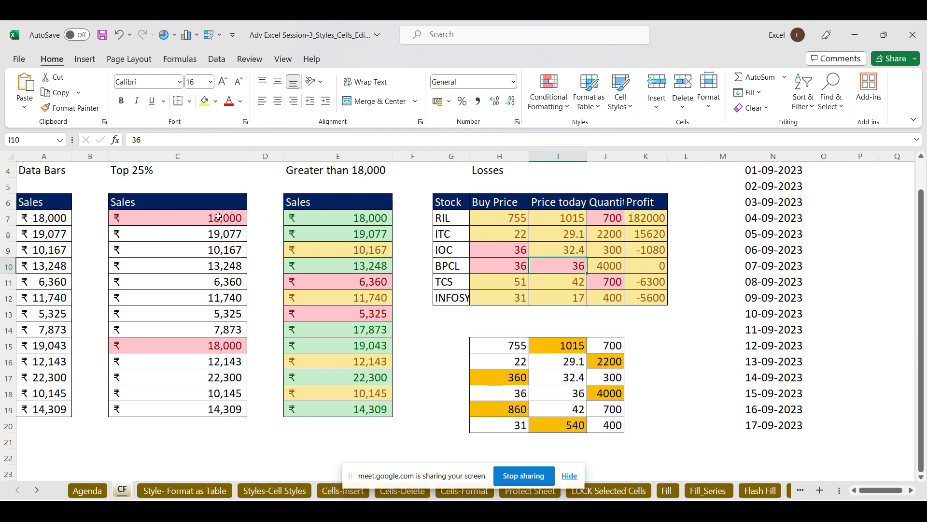
- Clear the conditional formatting rules from the Sales figures C7:C19 under Top 25%
{"action": "left_click_drag", "start_coordinate": [213, 218], "coordinate": [200, 409]}
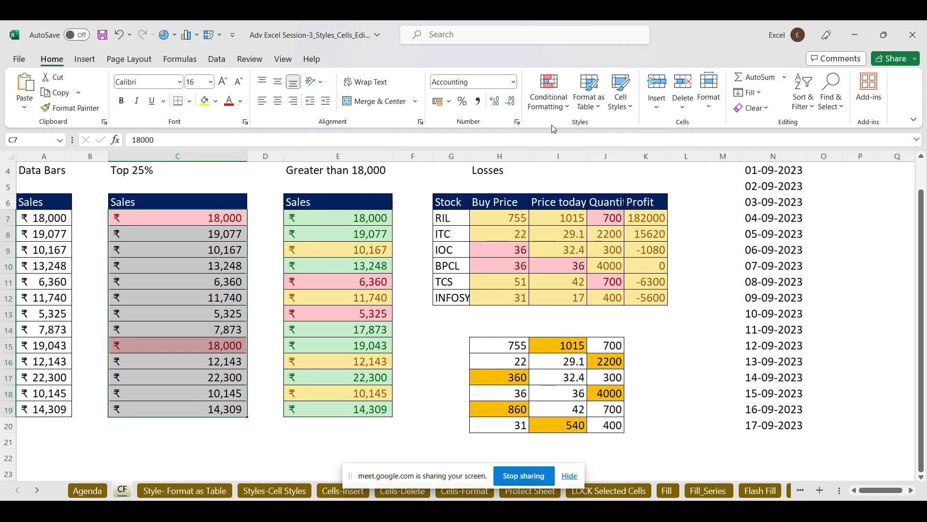
{"action": "left_click", "coordinate": [565, 111]}
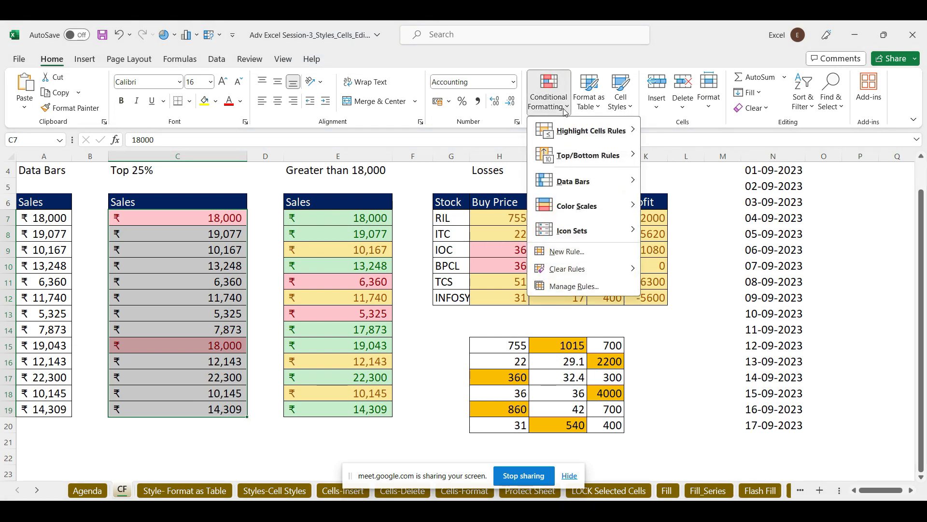
{"action": "mouse_move", "coordinate": [590, 133]}
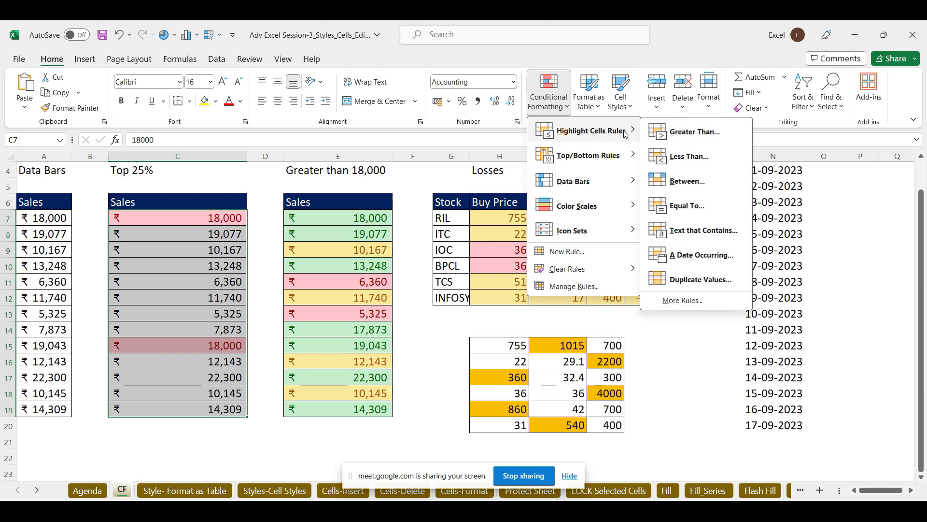
{"action": "mouse_move", "coordinate": [583, 269]}
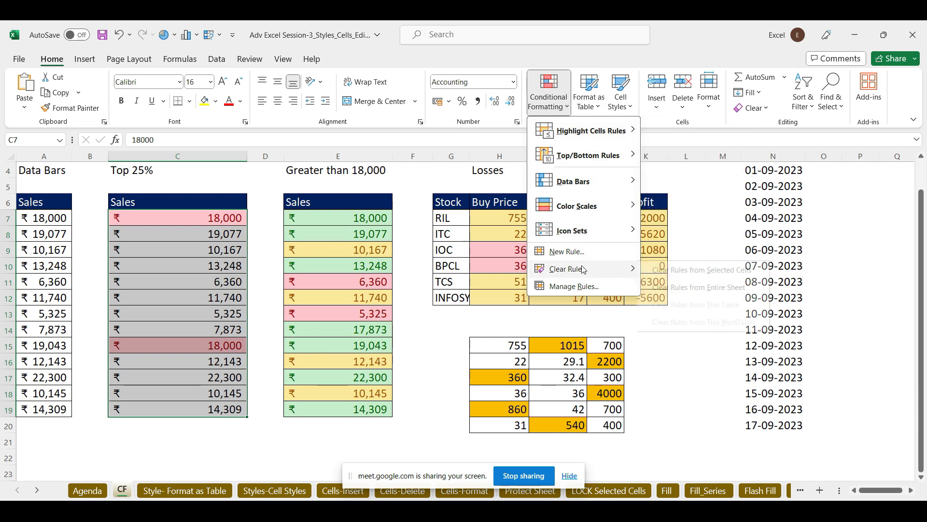
{"action": "left_click", "coordinate": [697, 271]}
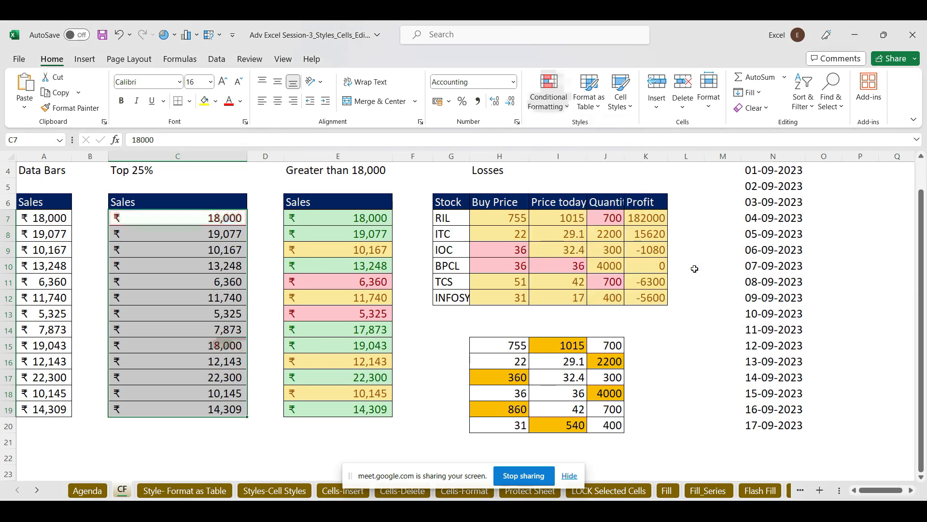
- Highlight the top 3 items in the Sales figures C7:C19 with Green Fill with Dark Green Text
{"action": "left_click", "coordinate": [239, 217]}
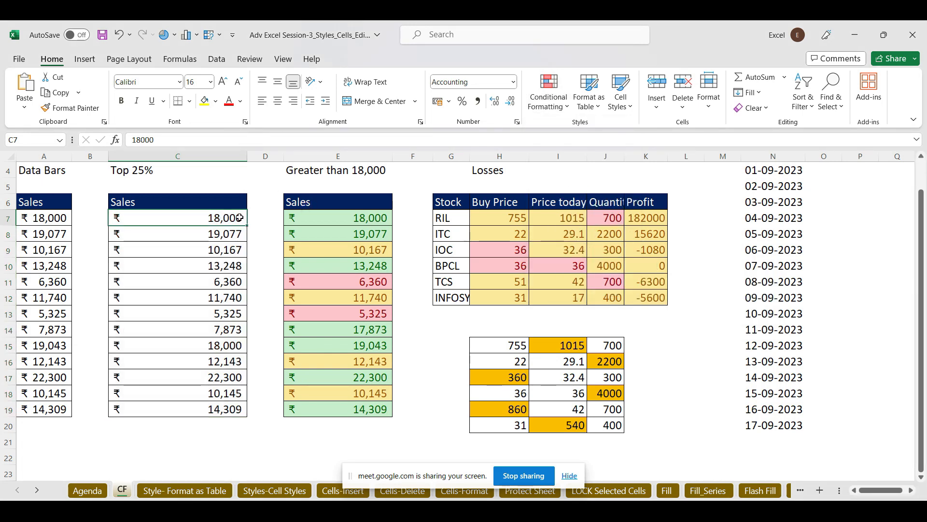
{"action": "left_click_drag", "start_coordinate": [225, 250], "coordinate": [224, 406]}
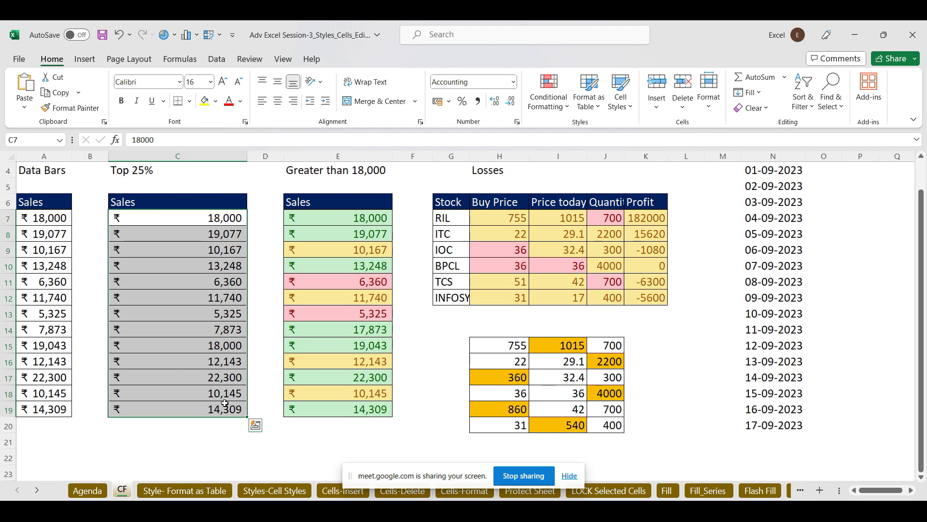
{"action": "left_click", "coordinate": [555, 107]}
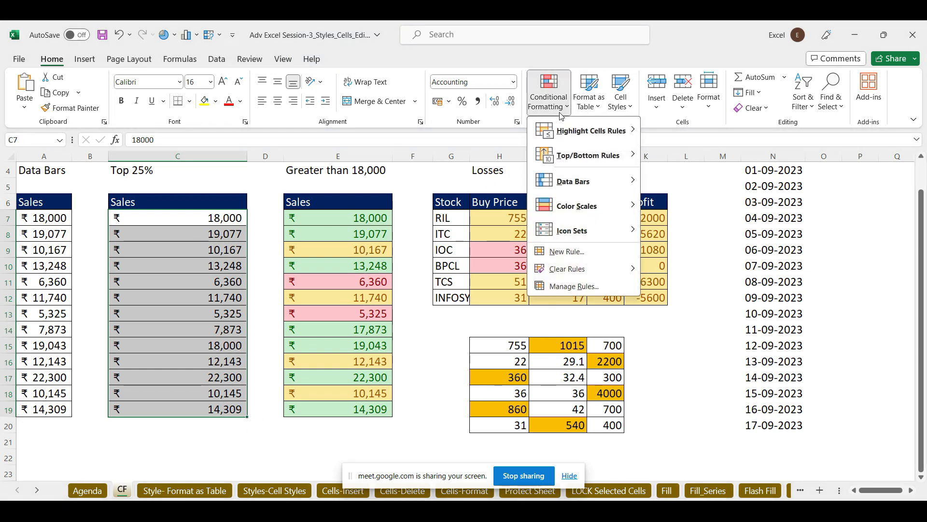
{"action": "mouse_move", "coordinate": [616, 156]}
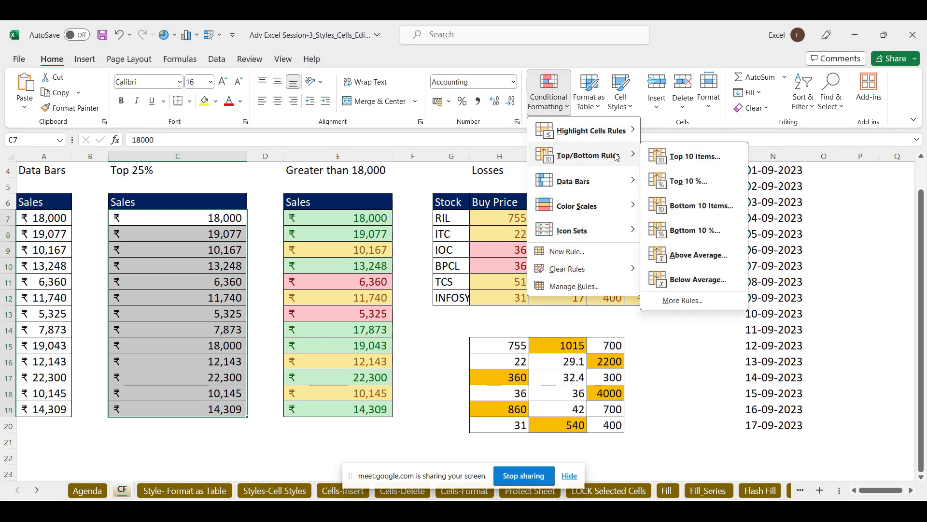
{"action": "left_click", "coordinate": [699, 156]}
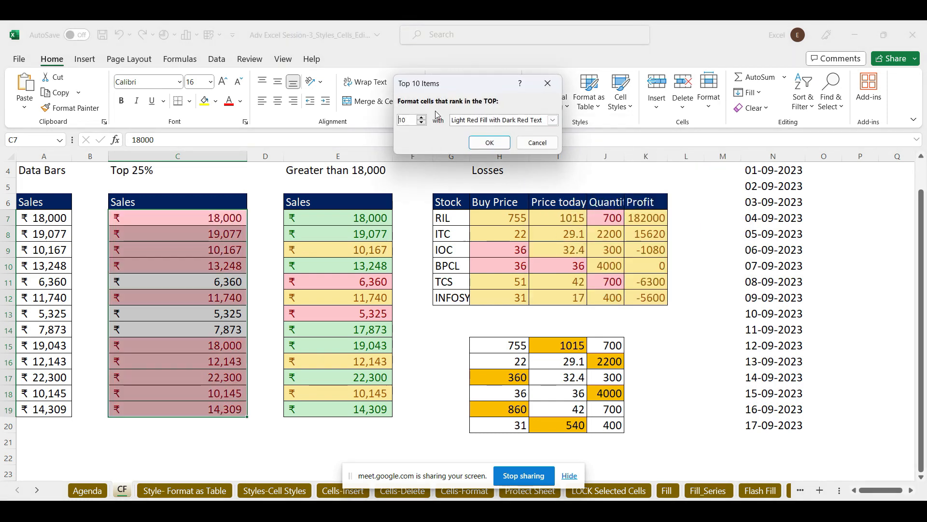
{"action": "left_click", "coordinate": [553, 120]}
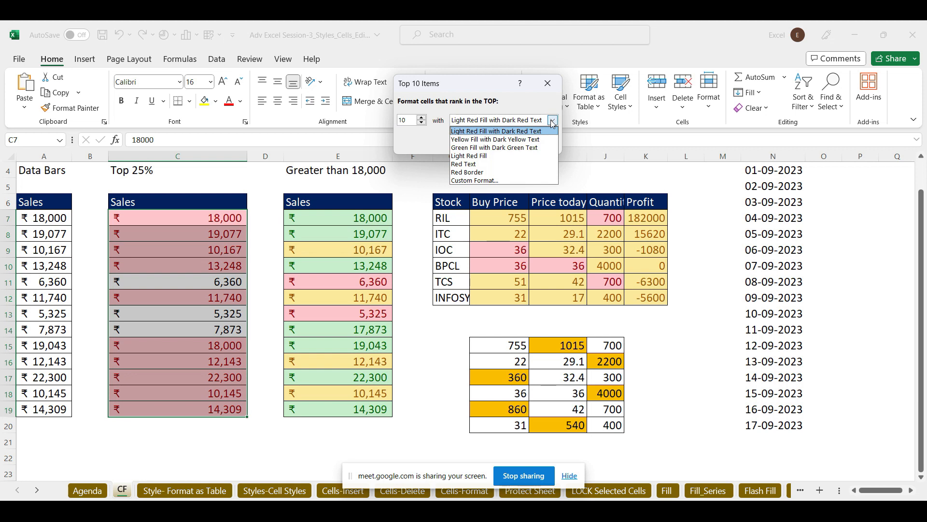
{"action": "left_click", "coordinate": [502, 148]}
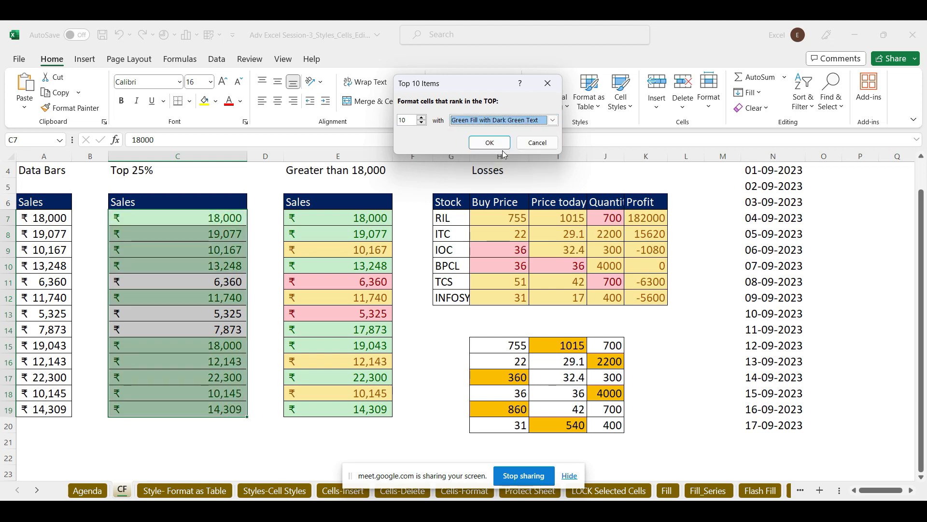
{"action": "left_click", "coordinate": [412, 122]}
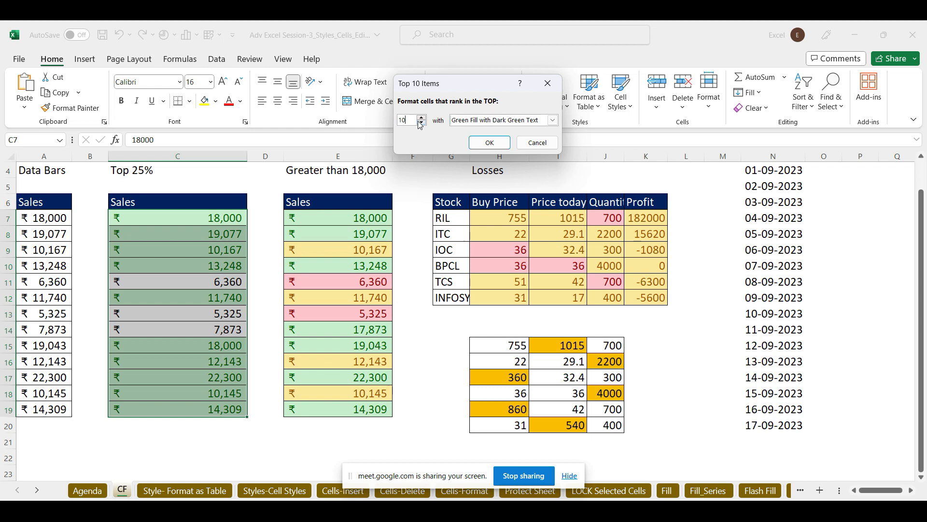
{"action": "key", "text": "BackSpace"}
{"action": "key", "text": "BackSpace"}
{"action": "type", "text": "3"}
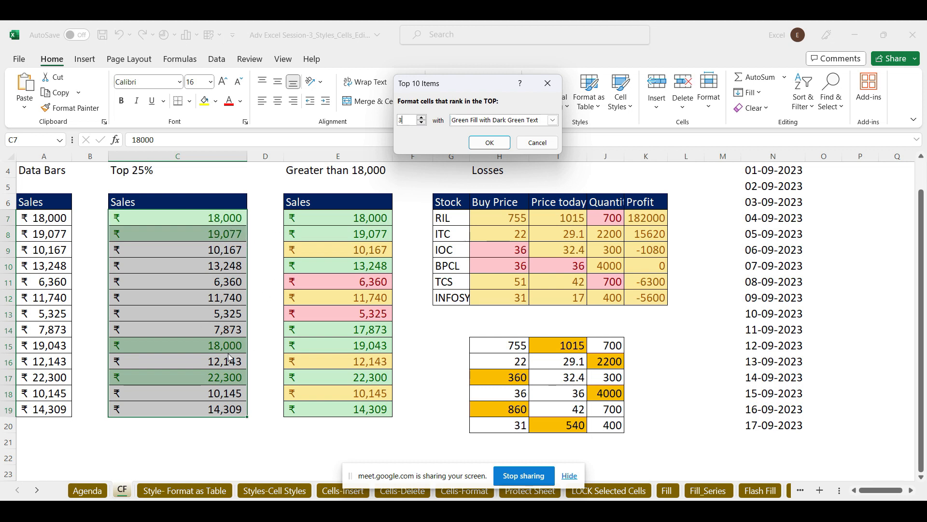
{"action": "left_click", "coordinate": [504, 144]}
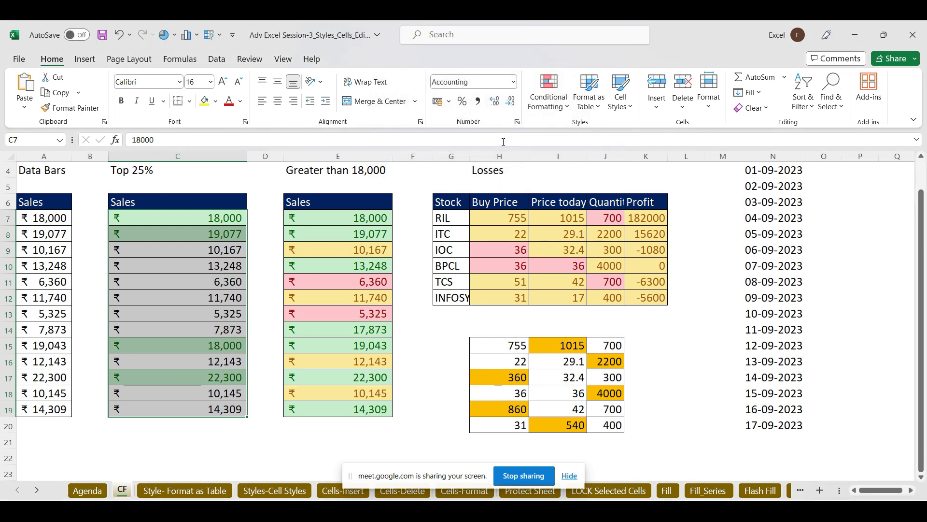
- Highlight the bottom 3 items in the Sales figures C7:C19 with Light Red Fill with Dark Red Text
{"action": "left_click_drag", "start_coordinate": [191, 217], "coordinate": [223, 411]}
{"action": "left_click", "coordinate": [559, 107]}
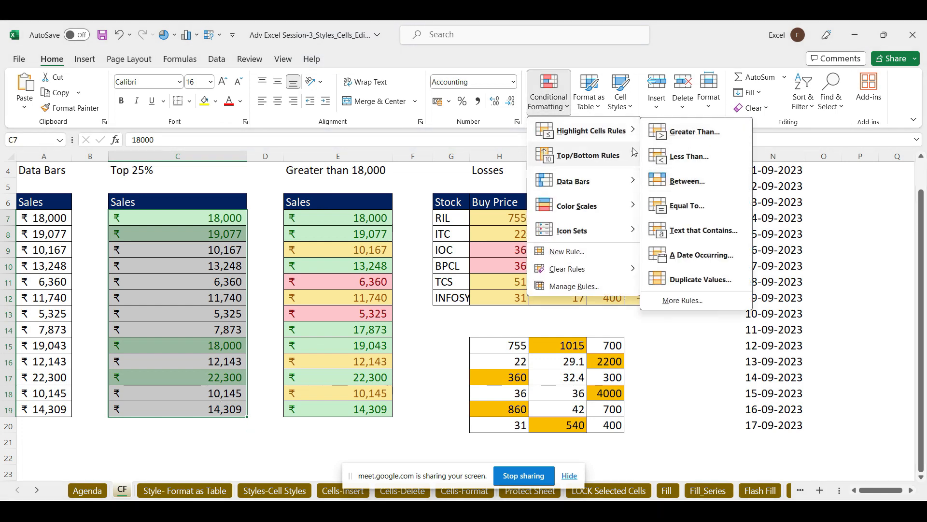
{"action": "mouse_move", "coordinate": [608, 155]}
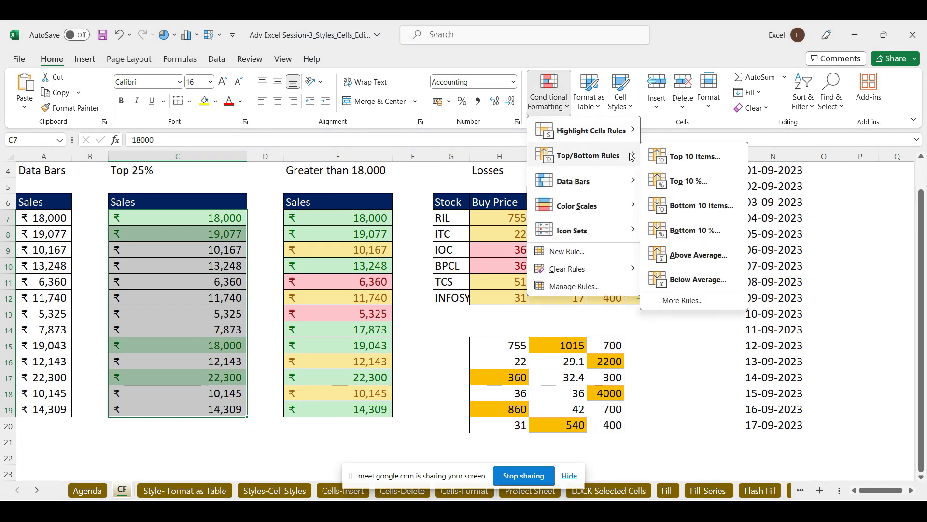
{"action": "left_click", "coordinate": [702, 206]}
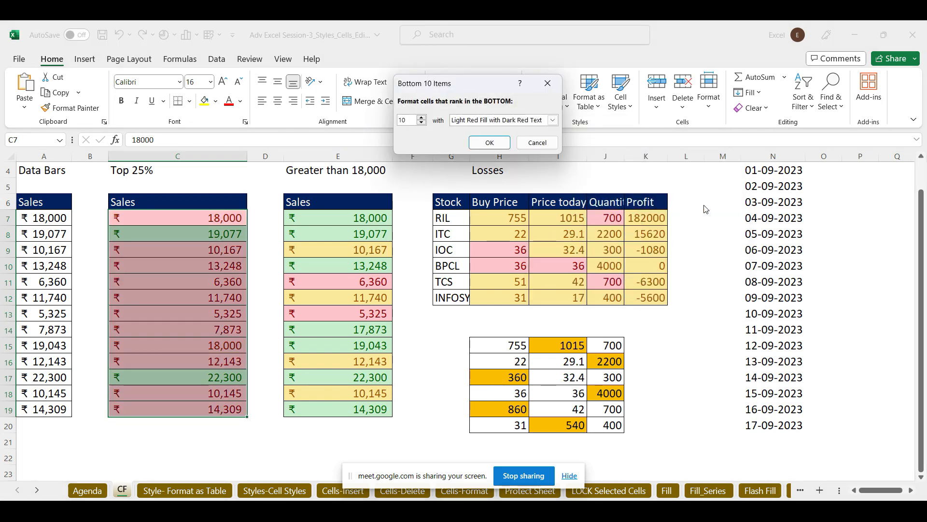
{"action": "type", "text": "3"}
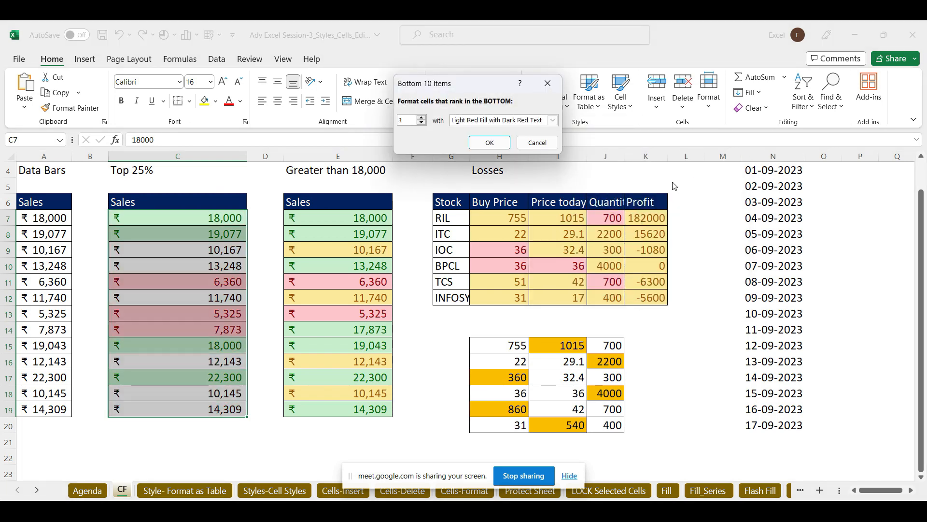
{"action": "left_click", "coordinate": [502, 142]}
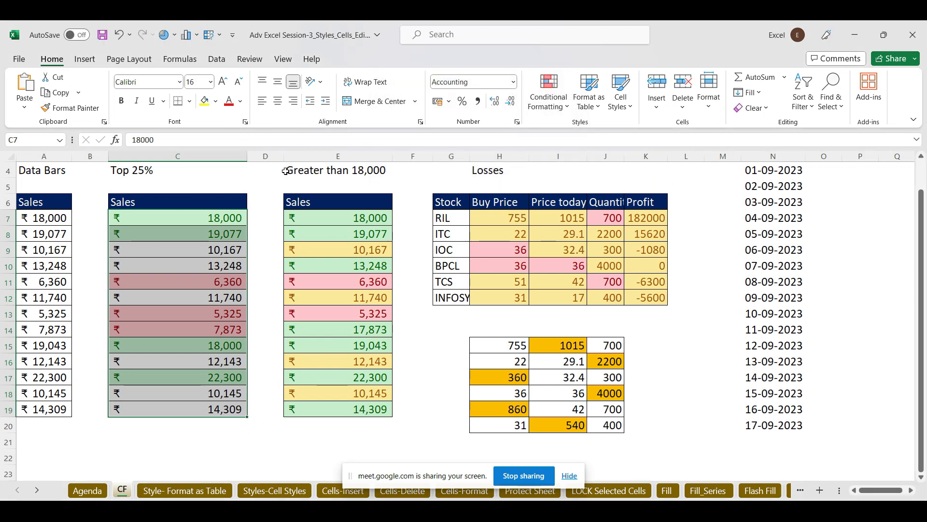
- Widen column D between the two Sales columns, and look over the available top/bottom conditional formatting rules
{"action": "left_click_drag", "start_coordinate": [282, 158], "coordinate": [365, 157]}
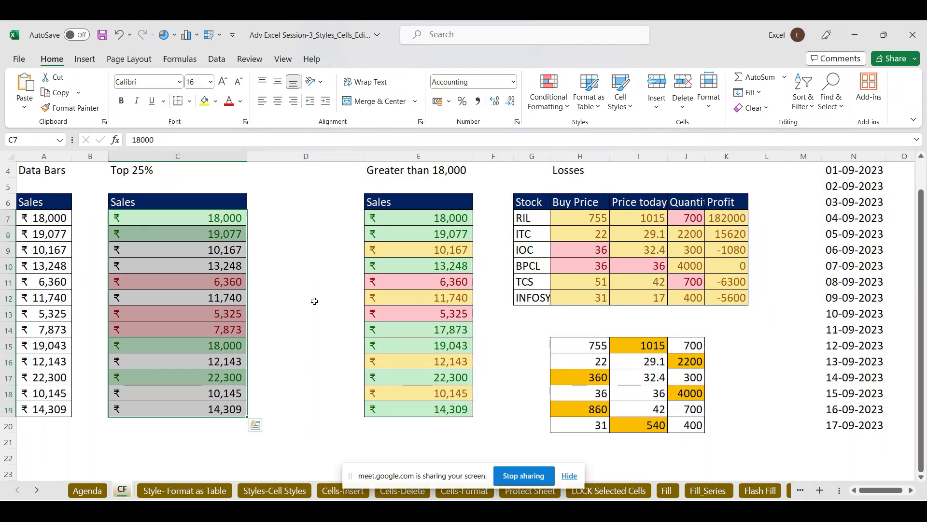
{"action": "left_click", "coordinate": [281, 220]}
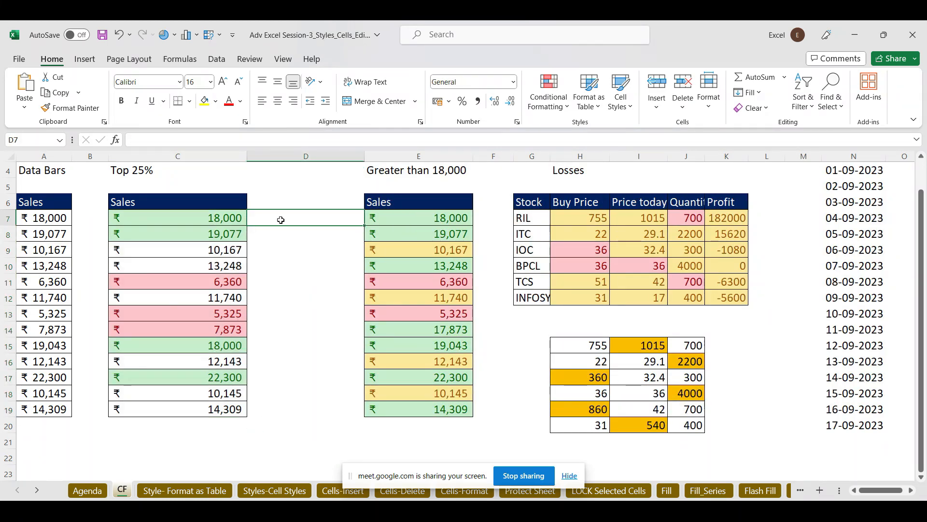
{"action": "left_click", "coordinate": [564, 105]}
{"action": "mouse_move", "coordinate": [620, 155]}
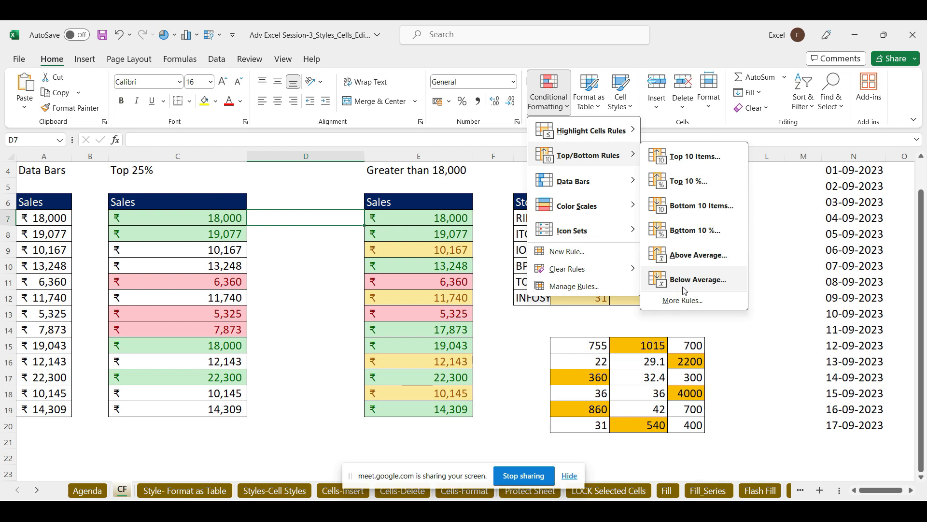
{"action": "left_click", "coordinate": [174, 216]}
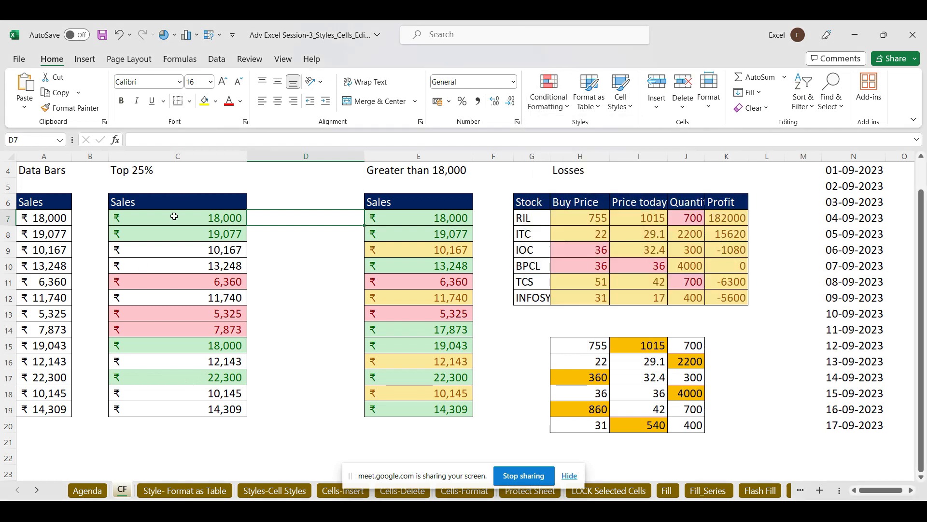
- Clear the top 3 and bottom 3 highlighting rules from the Sales figures C7:C19
{"action": "left_click_drag", "start_coordinate": [174, 216], "coordinate": [191, 410]}
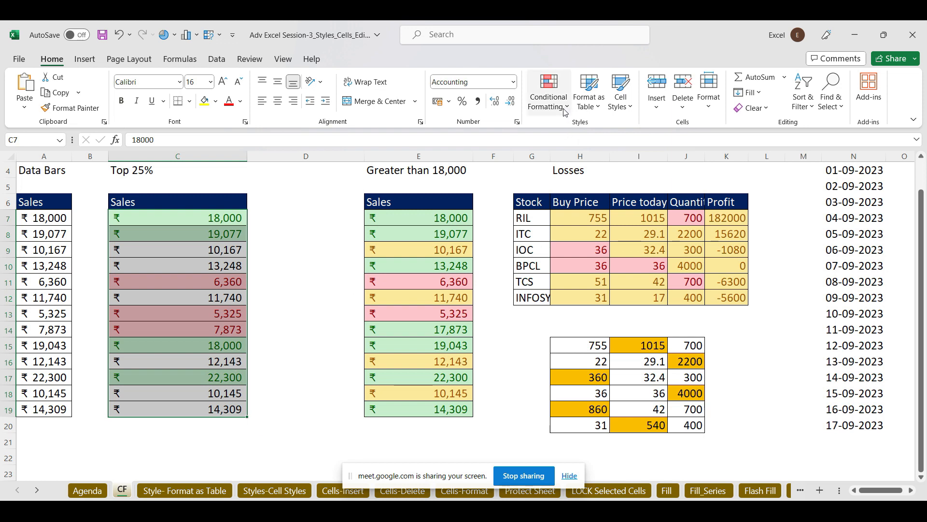
{"action": "left_click", "coordinate": [565, 110]}
{"action": "mouse_move", "coordinate": [593, 269]}
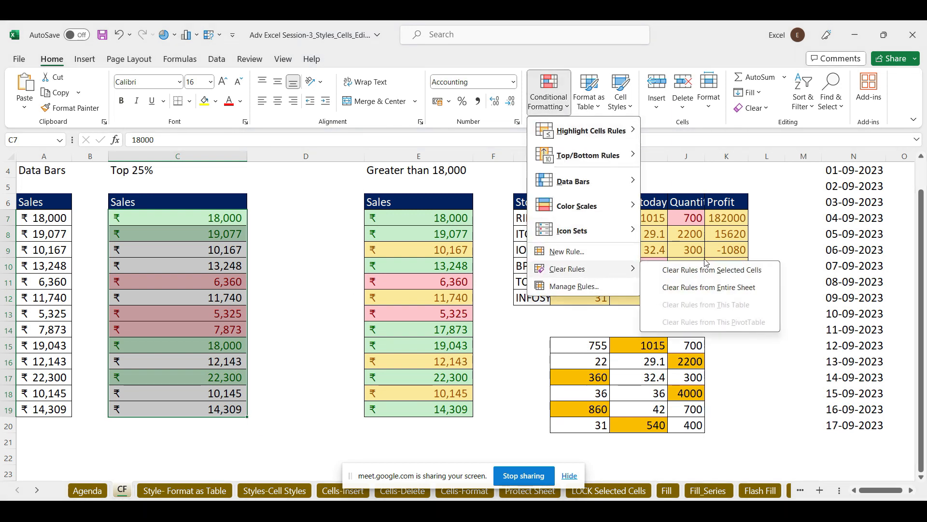
{"action": "left_click", "coordinate": [730, 269]}
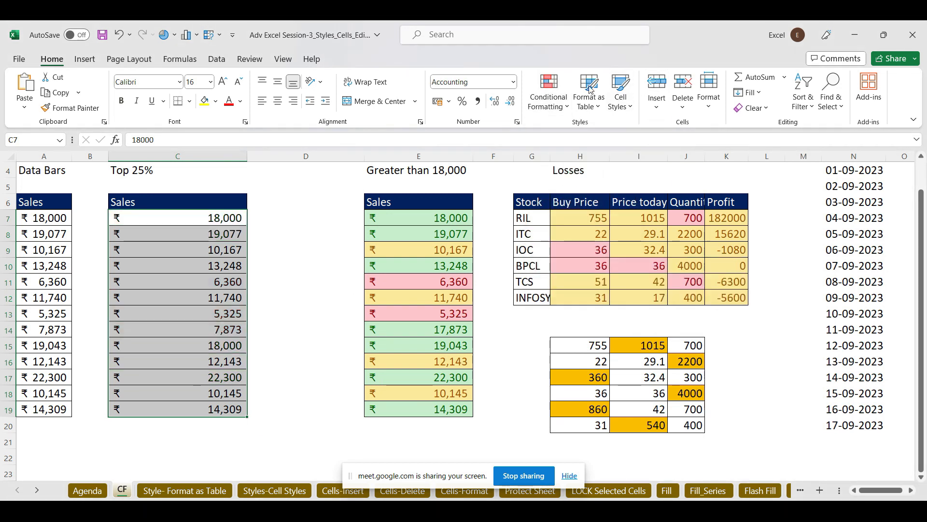
- Highlight the above-average Sales figures in C7:C19 with Green Fill with Dark Green Text
{"action": "left_click", "coordinate": [569, 107]}
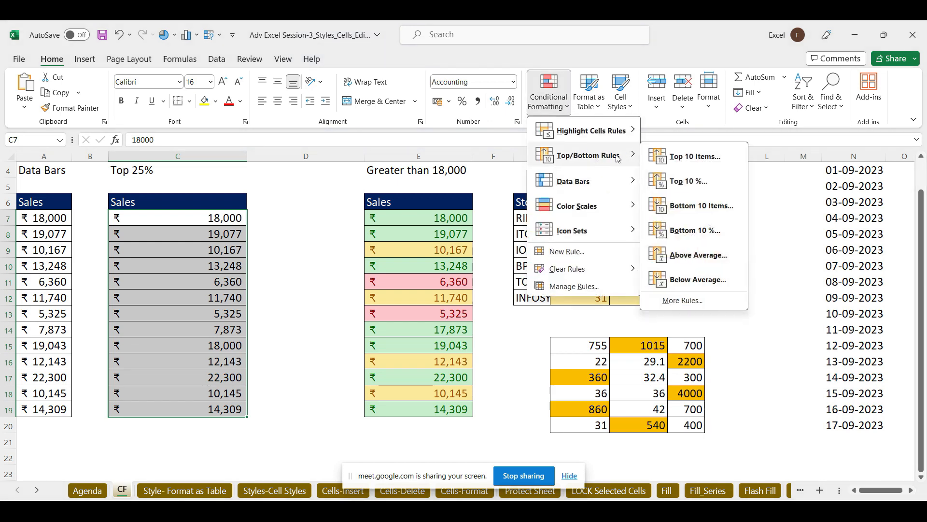
{"action": "left_click", "coordinate": [702, 256]}
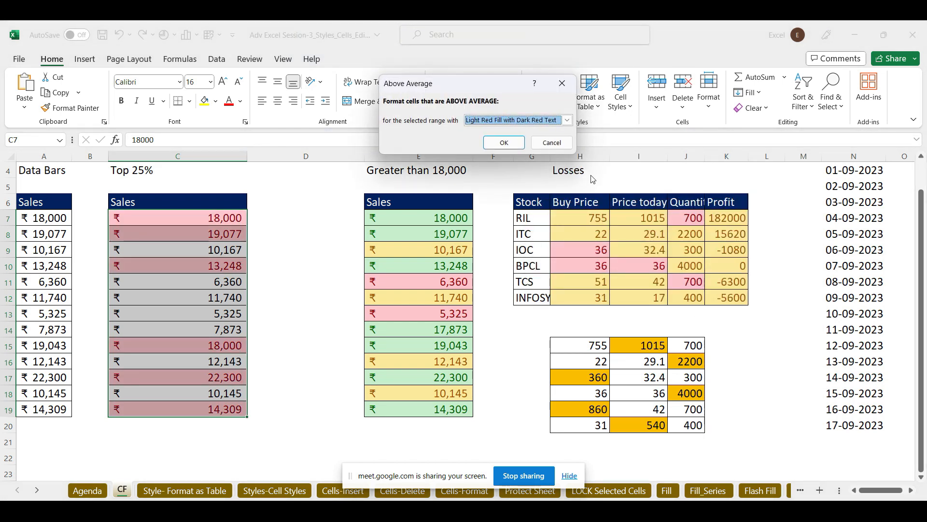
{"action": "left_click", "coordinate": [567, 120]}
{"action": "left_click", "coordinate": [538, 148]}
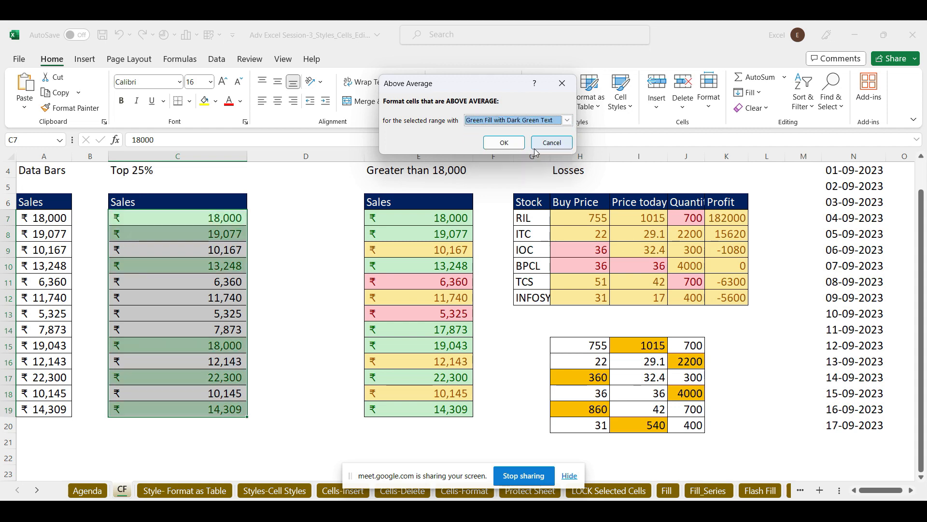
{"action": "left_click", "coordinate": [515, 144]}
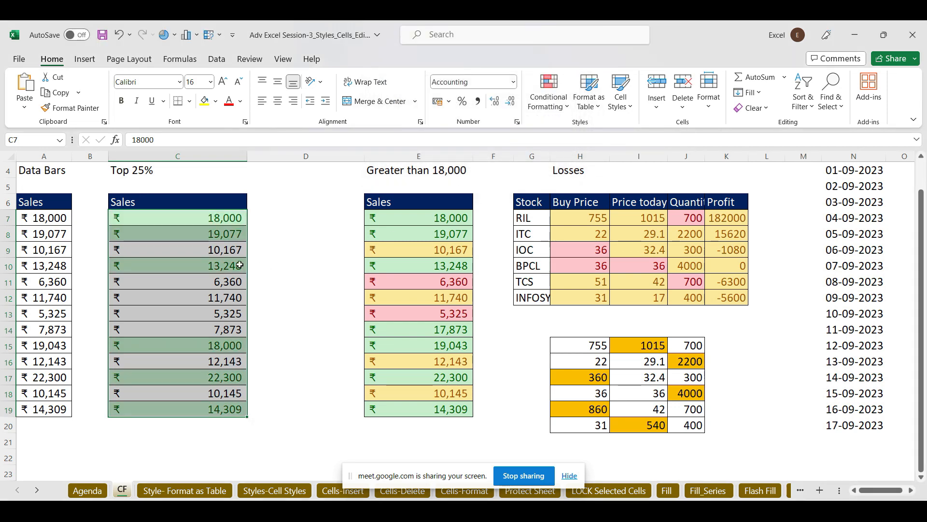
- Calculate the average of the Sales figures in D7 with =AVERAGE(C7:C19)
{"action": "left_click_drag", "start_coordinate": [199, 214], "coordinate": [215, 410]}
{"action": "left_click", "coordinate": [282, 218]}
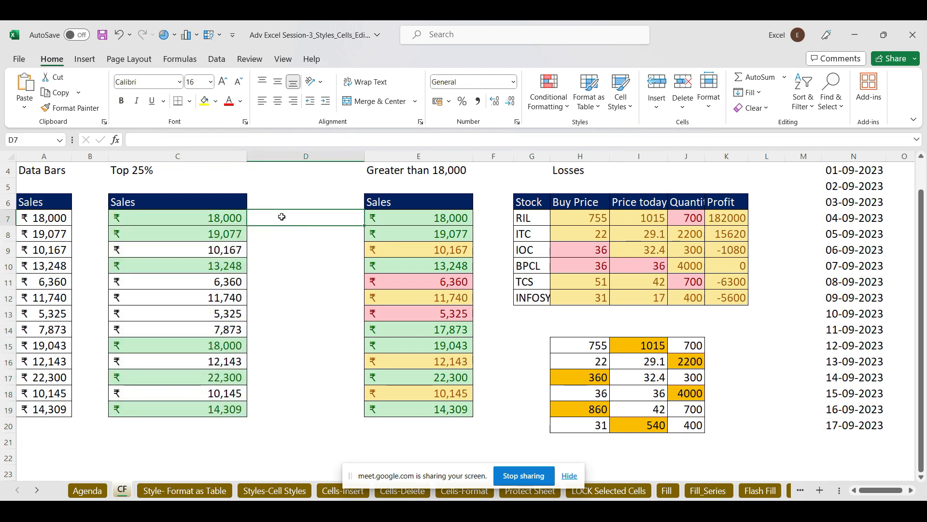
{"action": "type", "text": "=avera"}
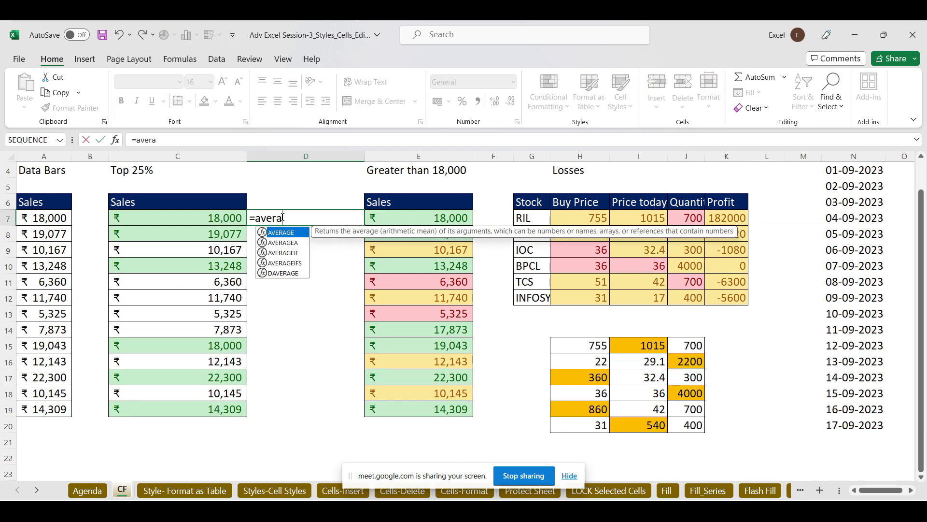
{"action": "key", "text": "Tab"}
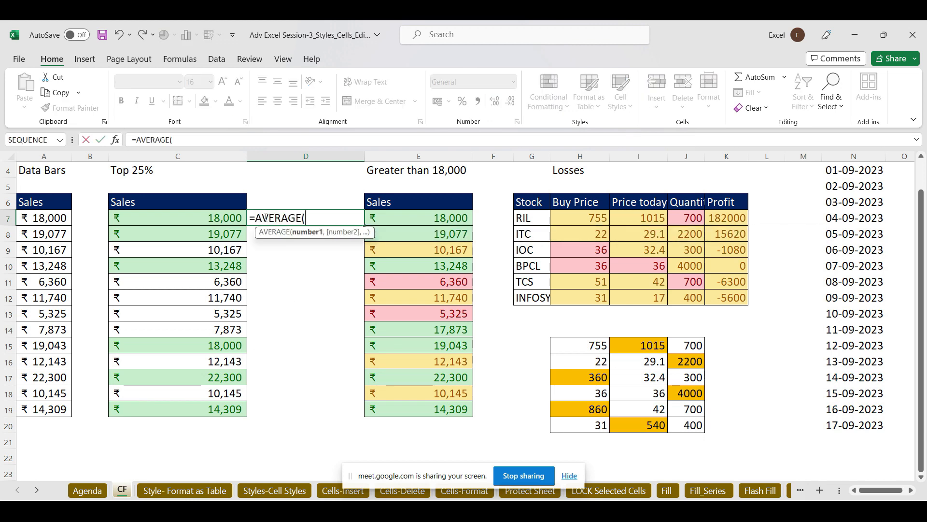
{"action": "left_click_drag", "start_coordinate": [217, 211], "coordinate": [203, 409]}
{"action": "key", "text": "Return"}
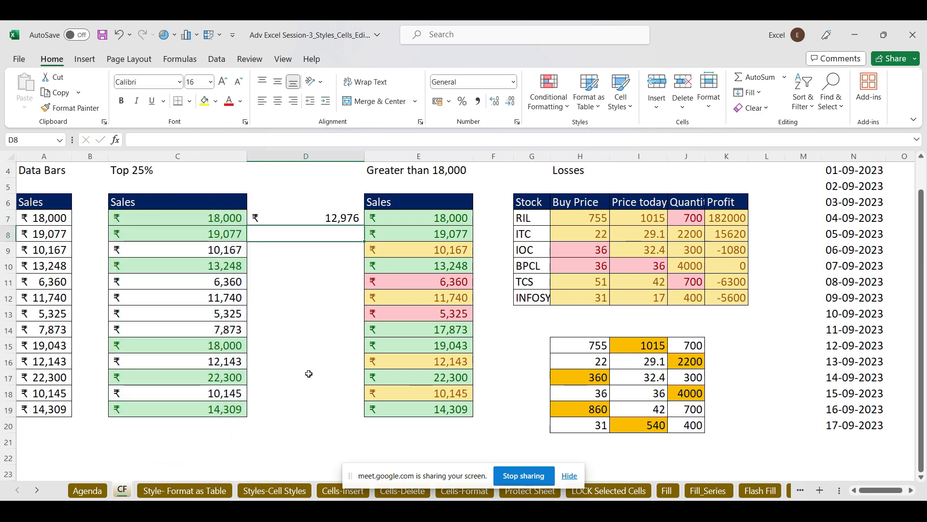
{"action": "left_click", "coordinate": [305, 218]}
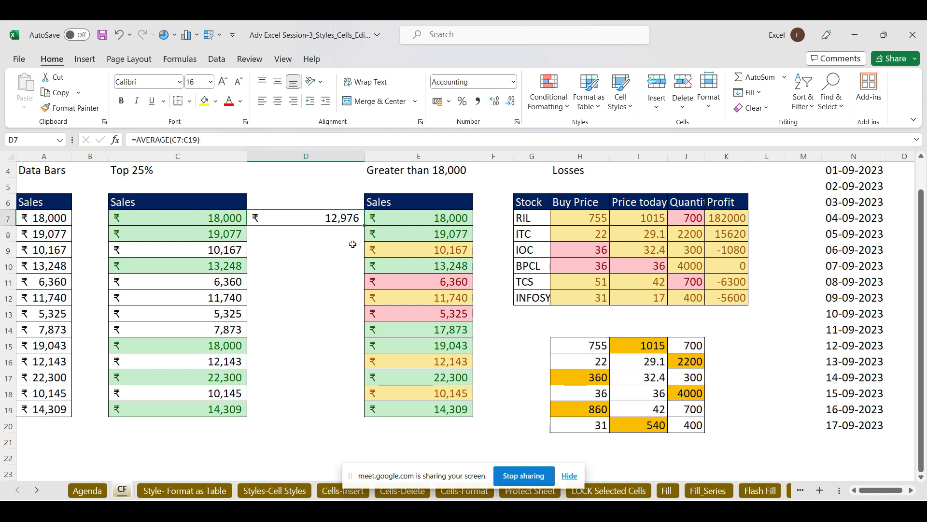
- Change the Sales value in C13 to 15325 and check the recalculated average in D7
{"action": "left_click", "coordinate": [202, 315]}
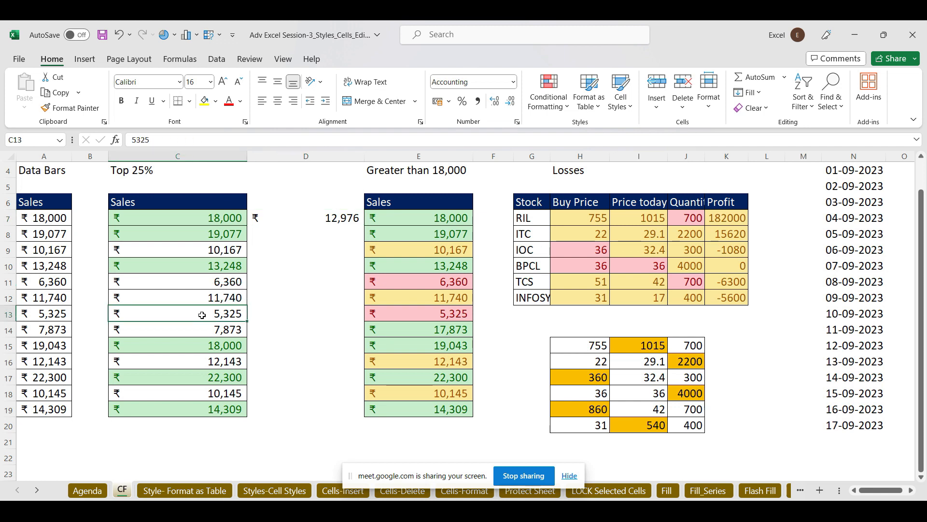
{"action": "double_click", "coordinate": [202, 315]}
{"action": "type", "text": "1"}
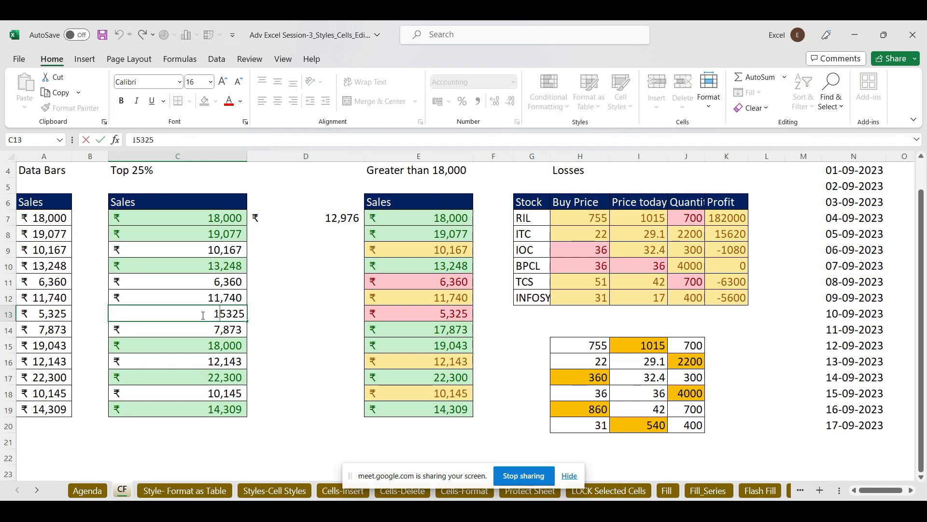
{"action": "key", "text": "Return"}
{"action": "left_click", "coordinate": [220, 314]}
{"action": "left_click", "coordinate": [338, 218]}
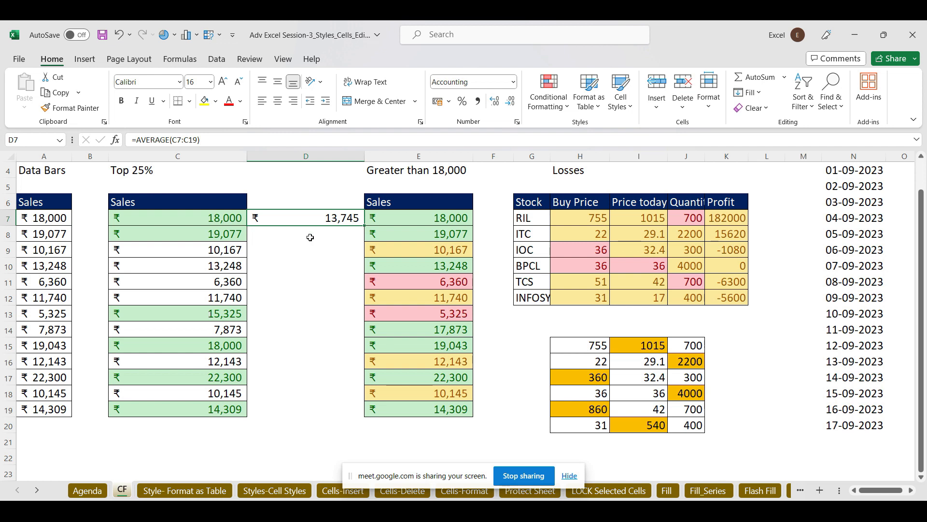
- Undo the change to the Sales value in C13 and recheck the average in D7
{"action": "left_click", "coordinate": [220, 312]}
{"action": "key", "text": "ctrl+z"}
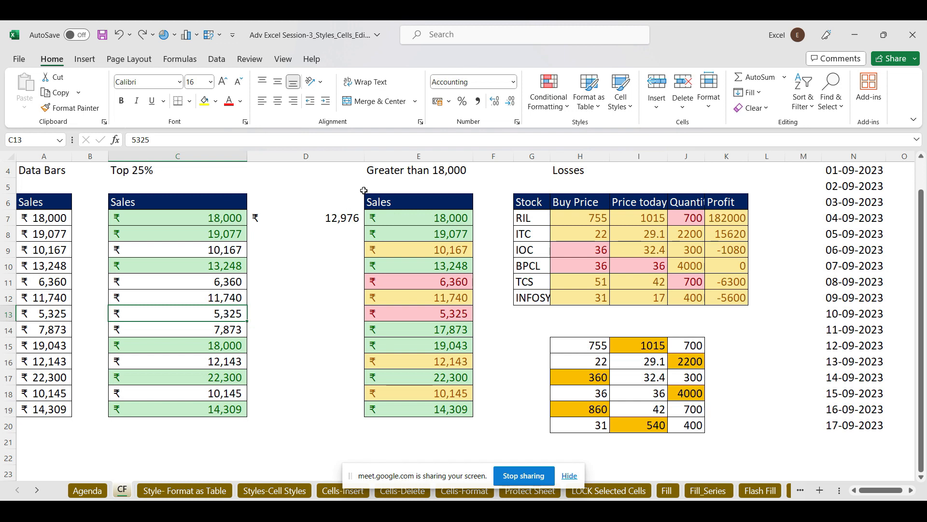
{"action": "left_click", "coordinate": [327, 218]}
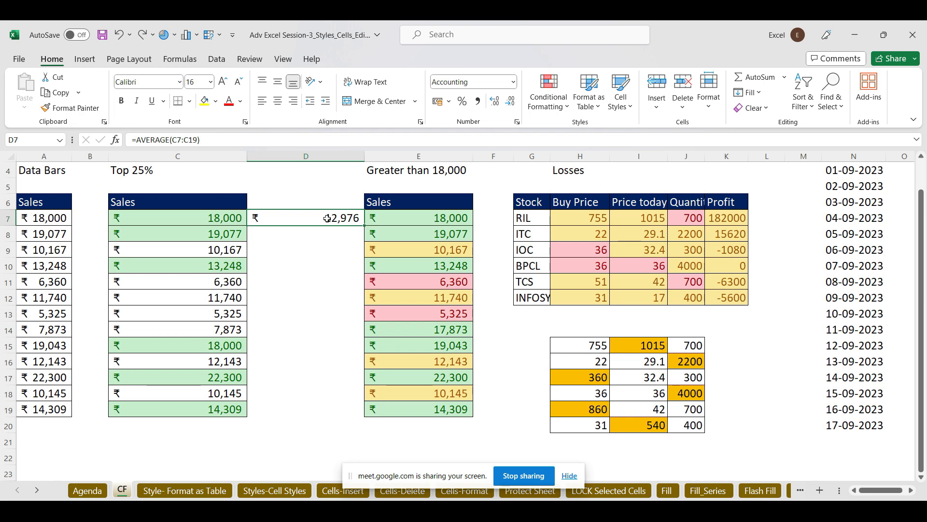
- Delete the average formula from D7
{"action": "key", "text": "alt+Tab"}
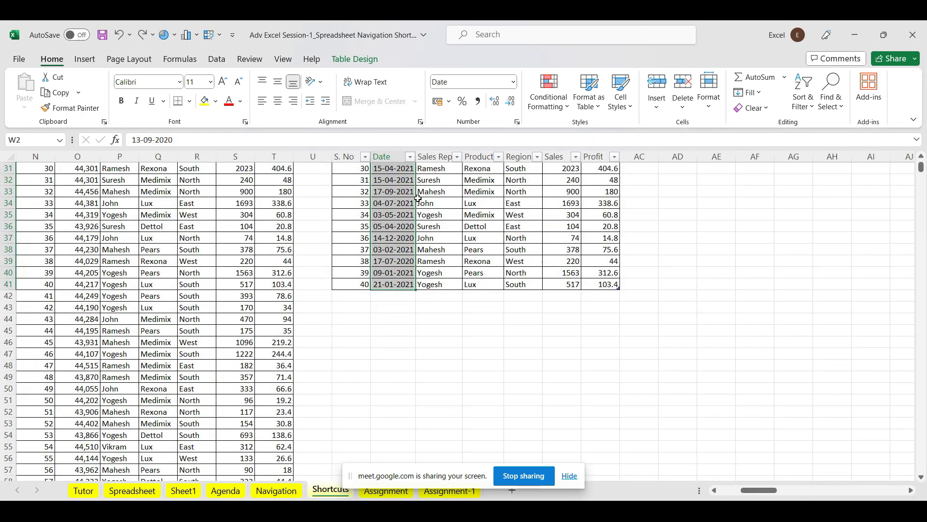
{"action": "key", "text": "alt+Tab"}
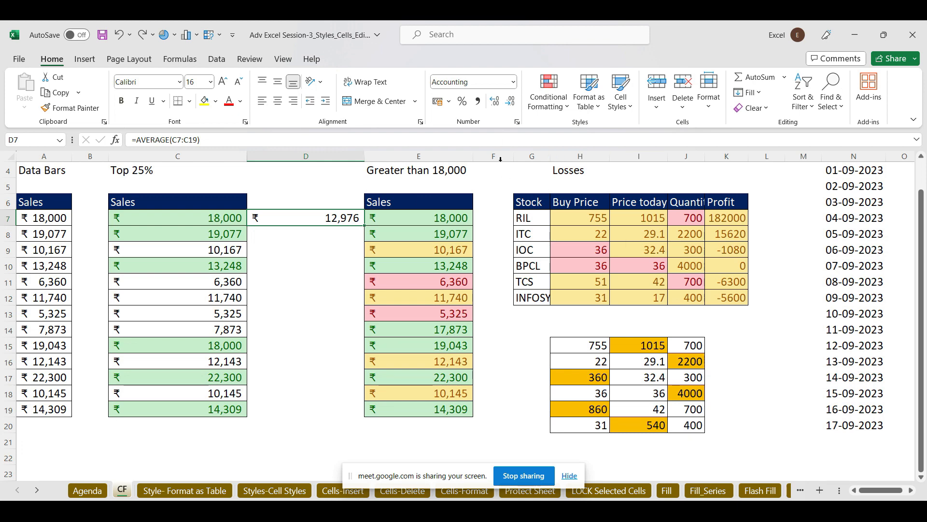
{"action": "left_click", "coordinate": [548, 95]}
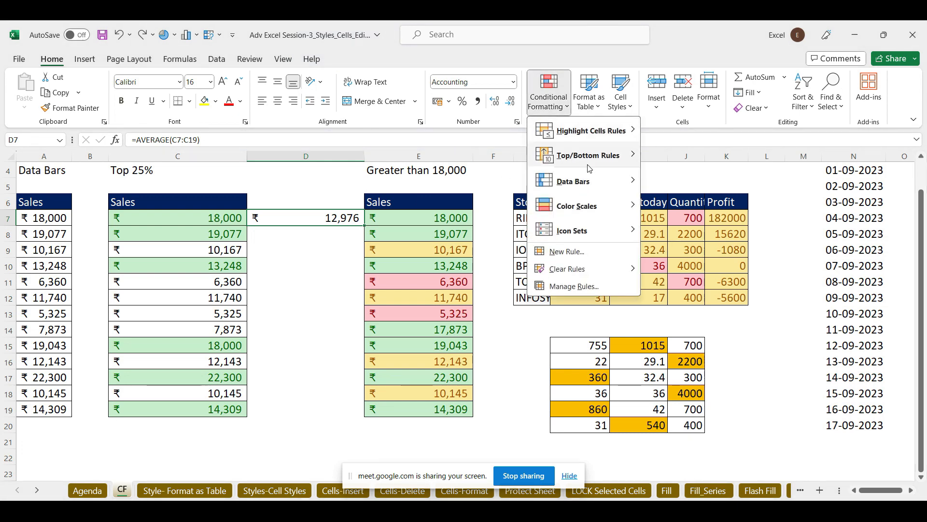
{"action": "mouse_move", "coordinate": [598, 169]}
{"action": "left_click", "coordinate": [323, 297]}
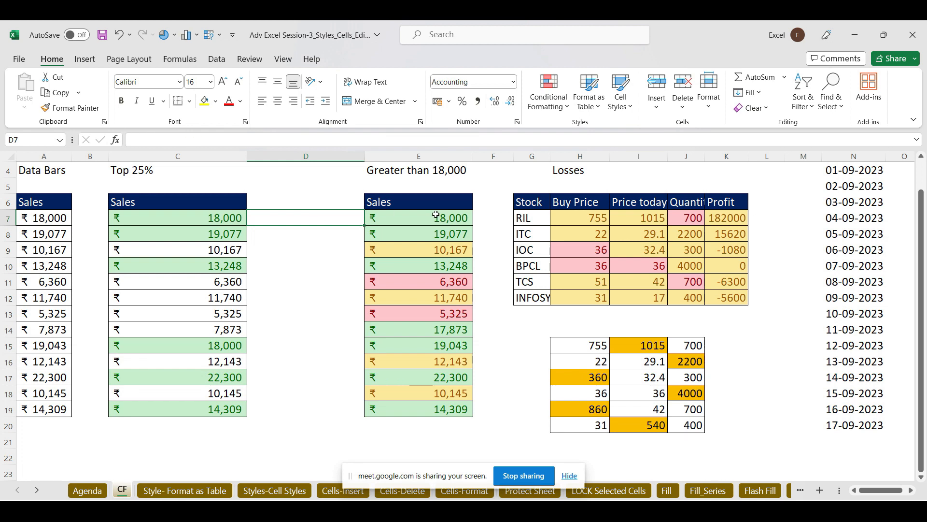
- Clear the conditional formatting rules from the Sales figures E7:E19
{"action": "left_click_drag", "start_coordinate": [431, 217], "coordinate": [429, 409]}
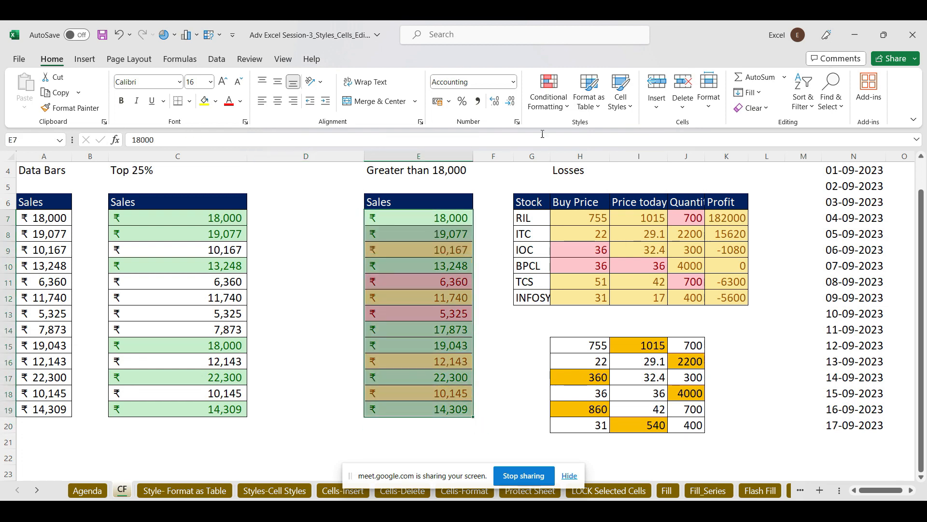
{"action": "left_click", "coordinate": [560, 101]}
{"action": "mouse_move", "coordinate": [594, 271]}
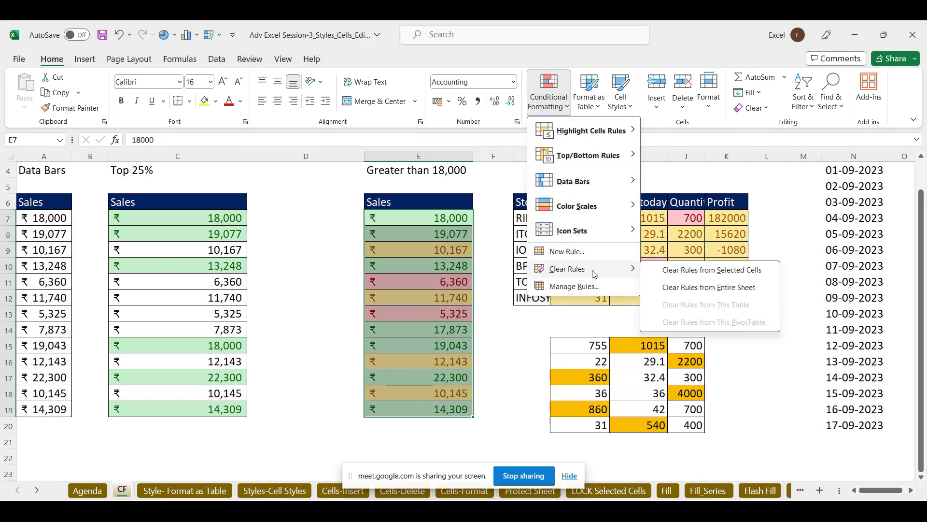
{"action": "left_click", "coordinate": [679, 276]}
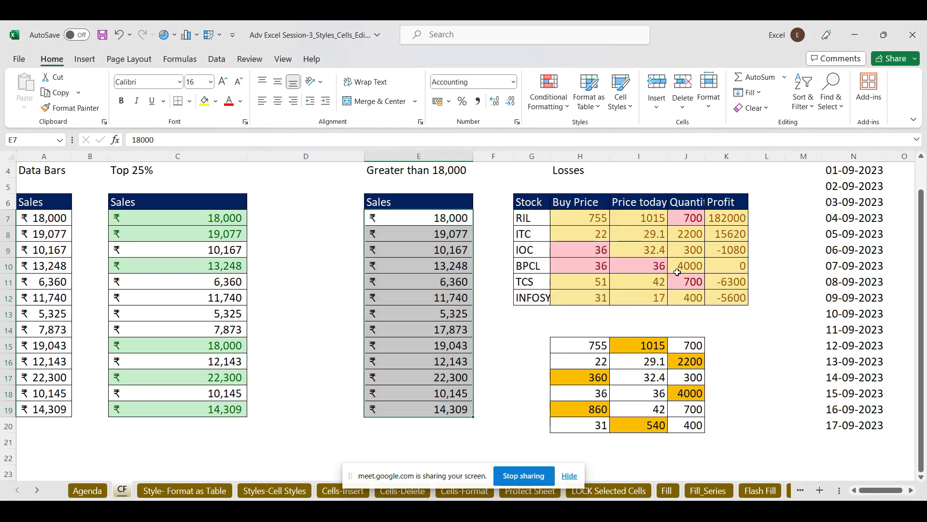
- Apply blue gradient-fill data bars to the Sales figures E7:E19 and compare bar lengths for high and low values
{"action": "left_click", "coordinate": [562, 105]}
{"action": "mouse_move", "coordinate": [585, 182]}
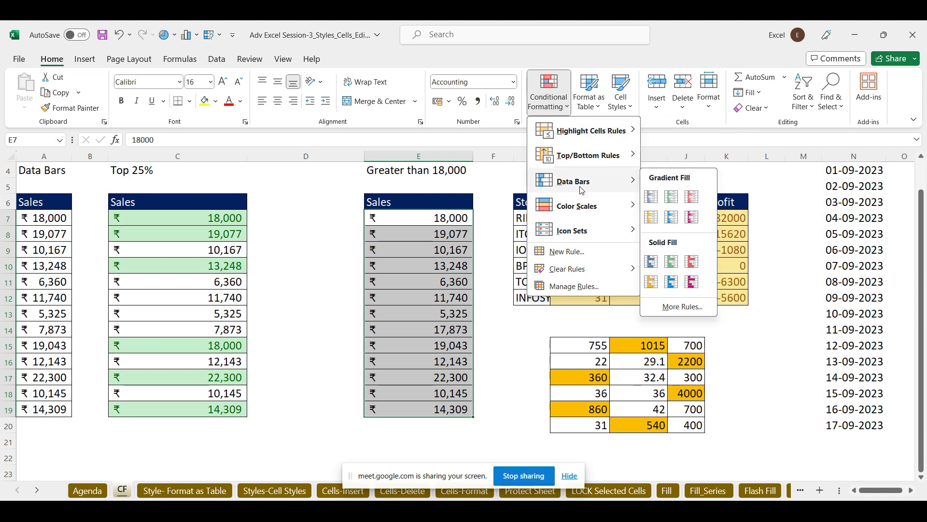
{"action": "left_click", "coordinate": [652, 197]}
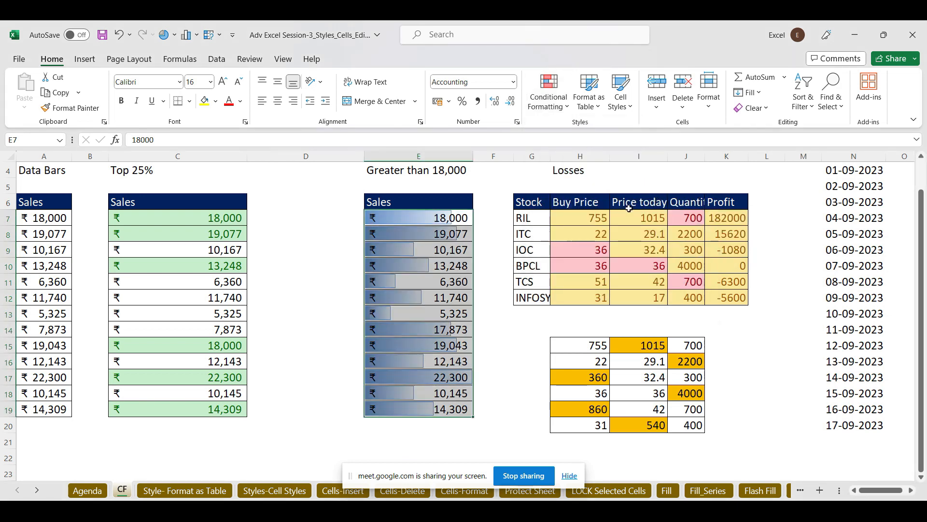
{"action": "left_click", "coordinate": [452, 227]}
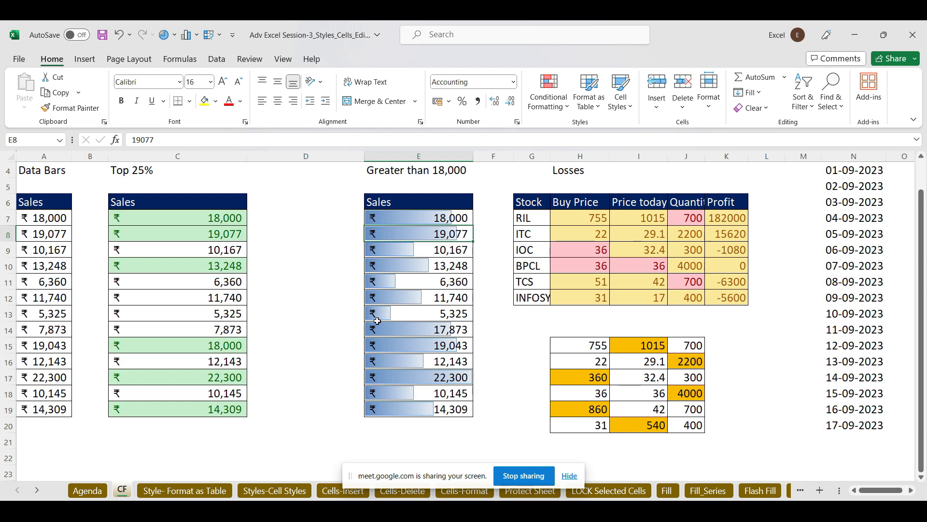
{"action": "left_click", "coordinate": [377, 317]}
- Clear the data bars from the Sales figures E7:E19
{"action": "left_click_drag", "start_coordinate": [439, 219], "coordinate": [452, 409]}
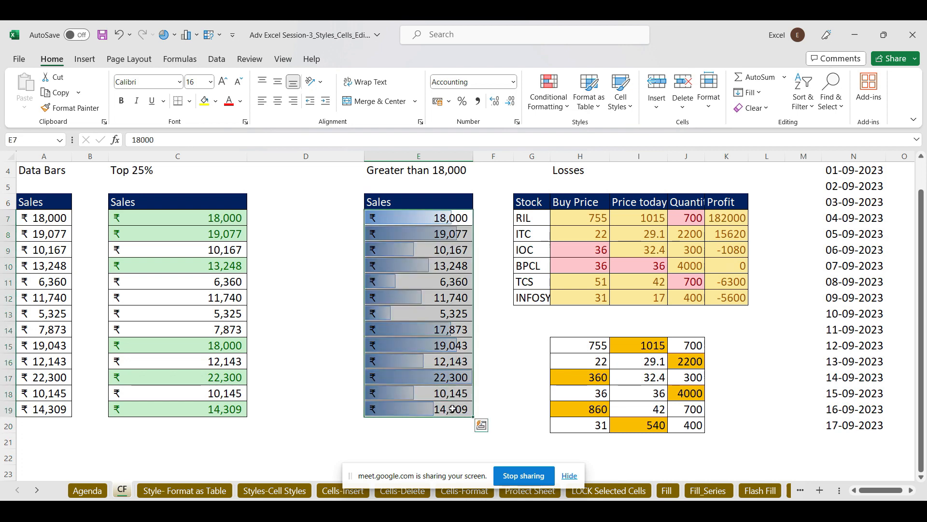
{"action": "left_click", "coordinate": [567, 110]}
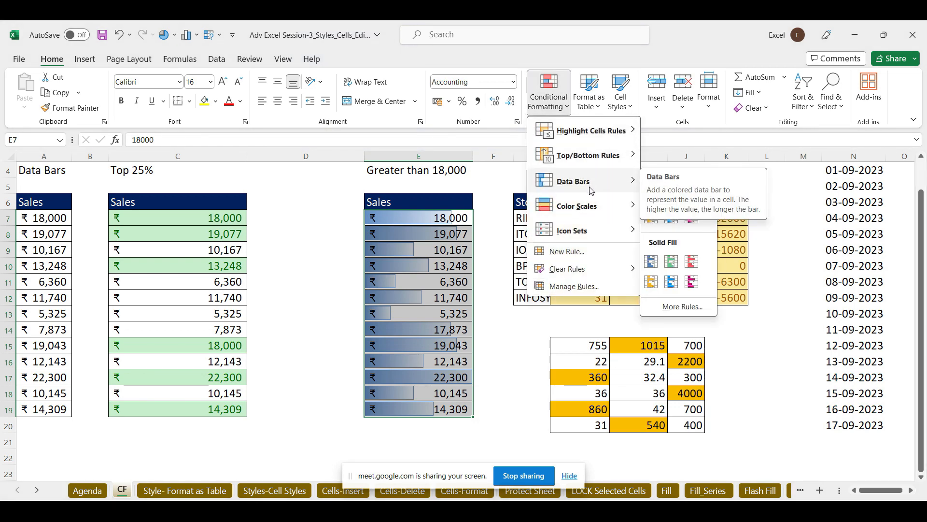
{"action": "mouse_move", "coordinate": [587, 275]}
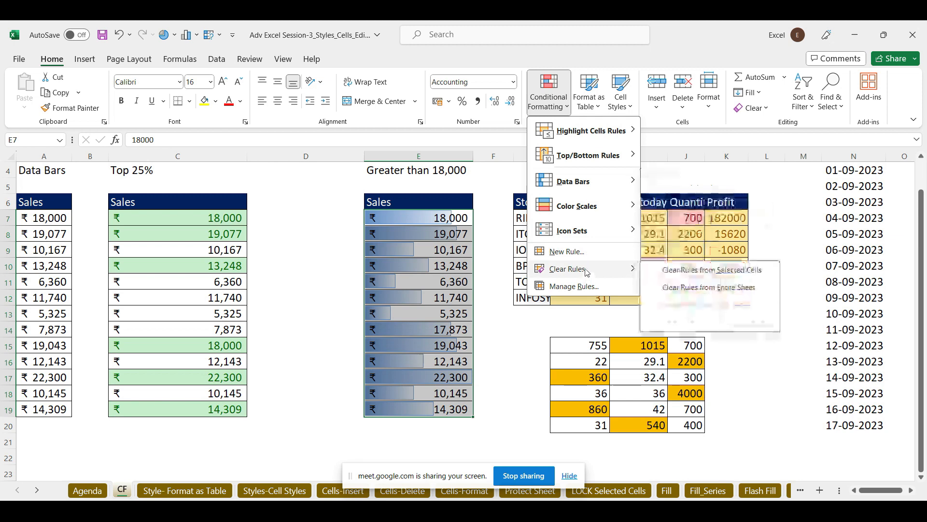
{"action": "left_click", "coordinate": [692, 269]}
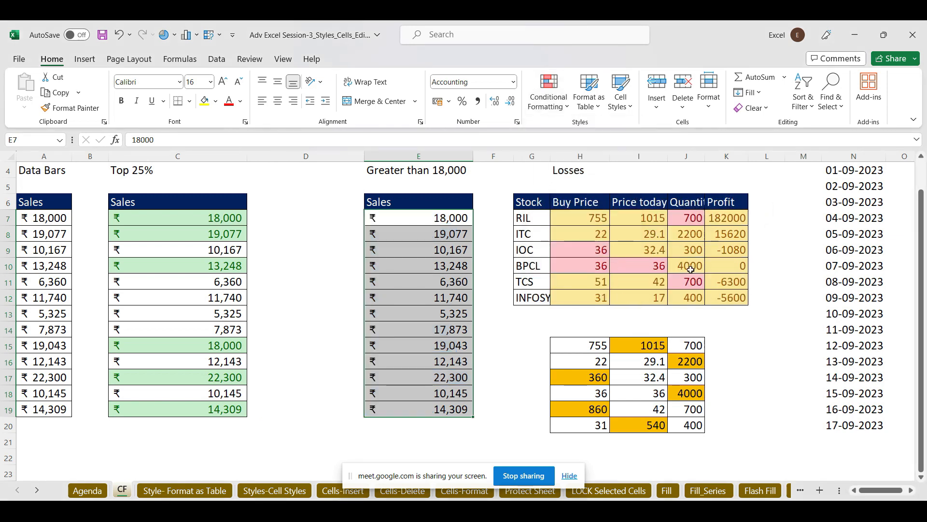
- Apply the green-yellow-red color scale to the Sales figures E7:E19
{"action": "left_click", "coordinate": [569, 105]}
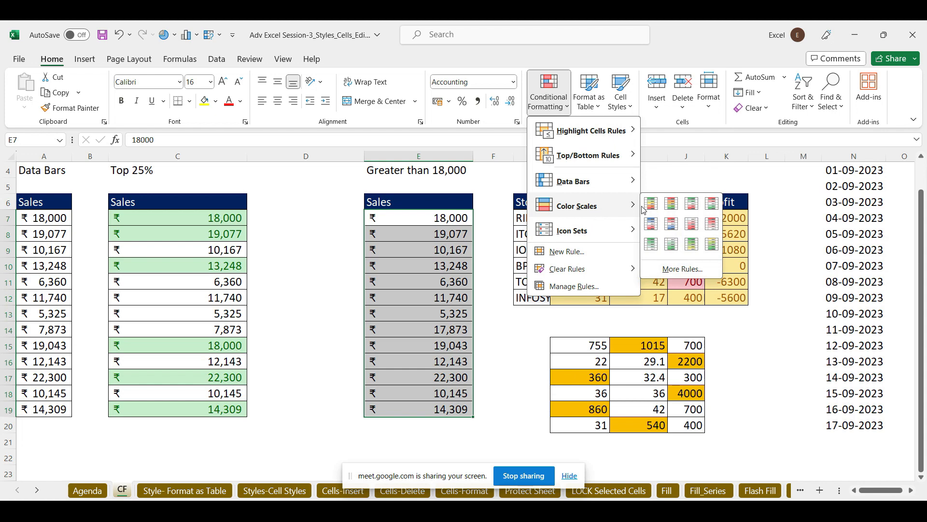
{"action": "left_click", "coordinate": [651, 203]}
- Look over the data bar and color scale options, and clear the color scale from the Sales figures E7:E19
{"action": "left_click_drag", "start_coordinate": [445, 217], "coordinate": [430, 408]}
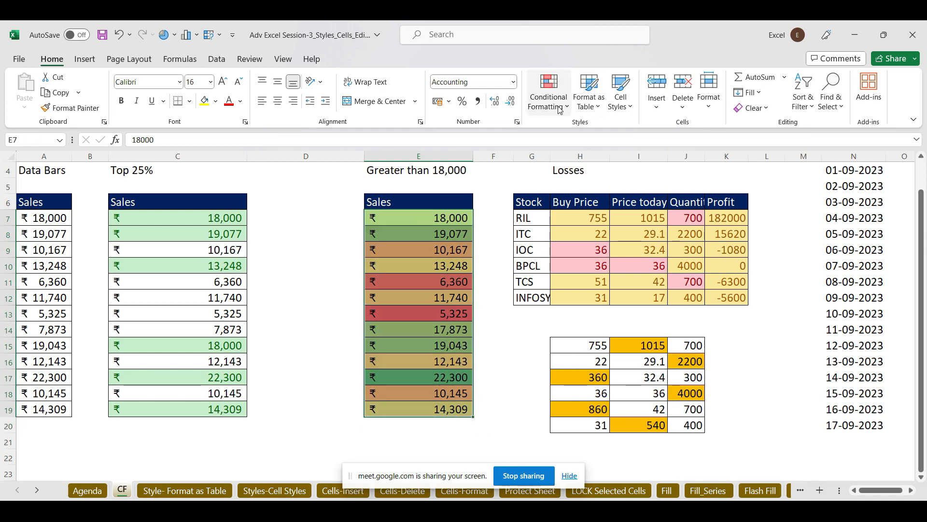
{"action": "left_click", "coordinate": [549, 94]}
{"action": "mouse_move", "coordinate": [595, 192]}
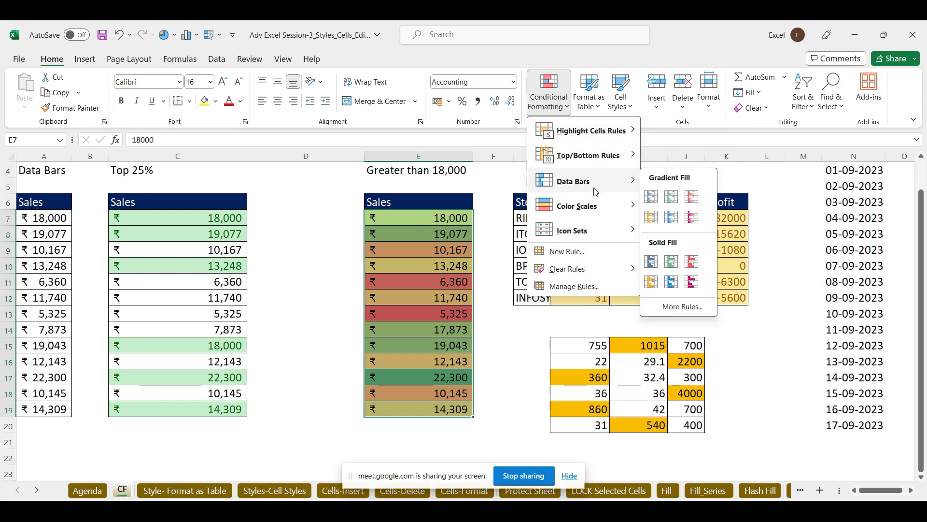
{"action": "mouse_move", "coordinate": [599, 212]}
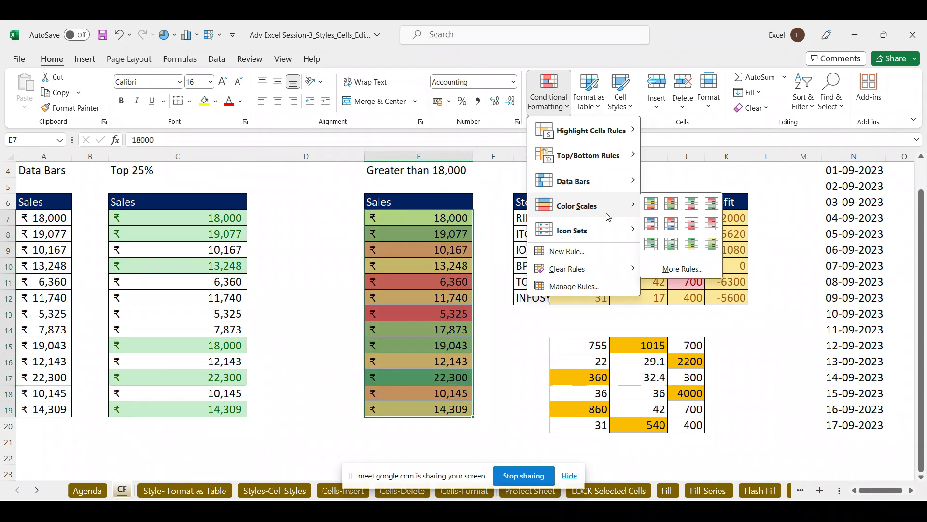
{"action": "mouse_move", "coordinate": [620, 239]}
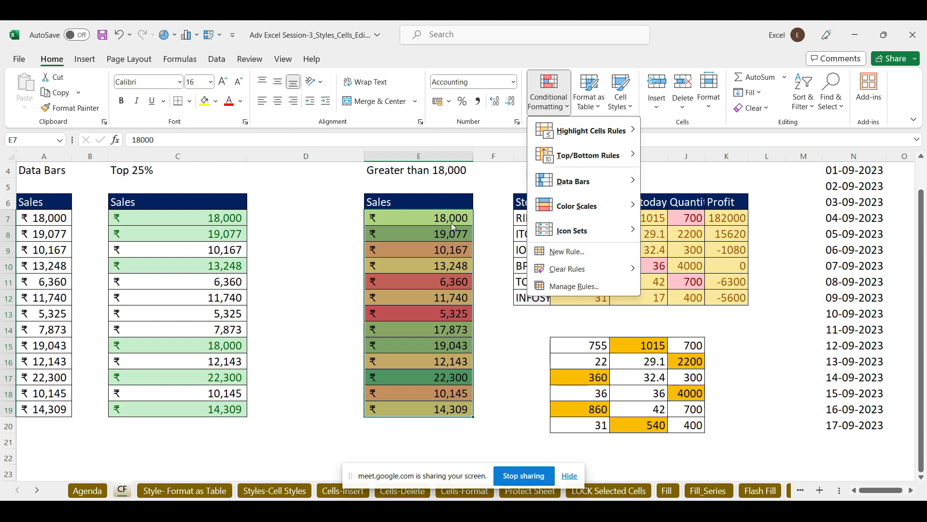
{"action": "mouse_move", "coordinate": [587, 270]}
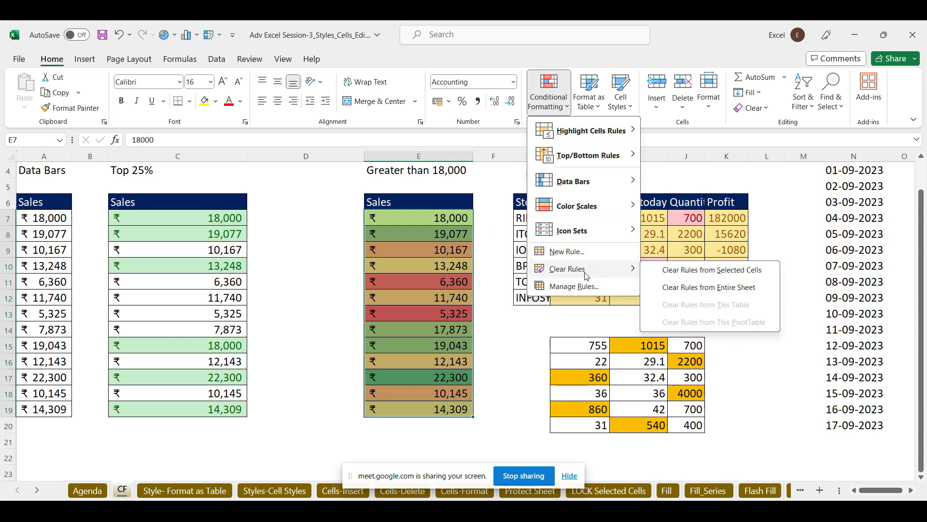
{"action": "left_click", "coordinate": [705, 270]}
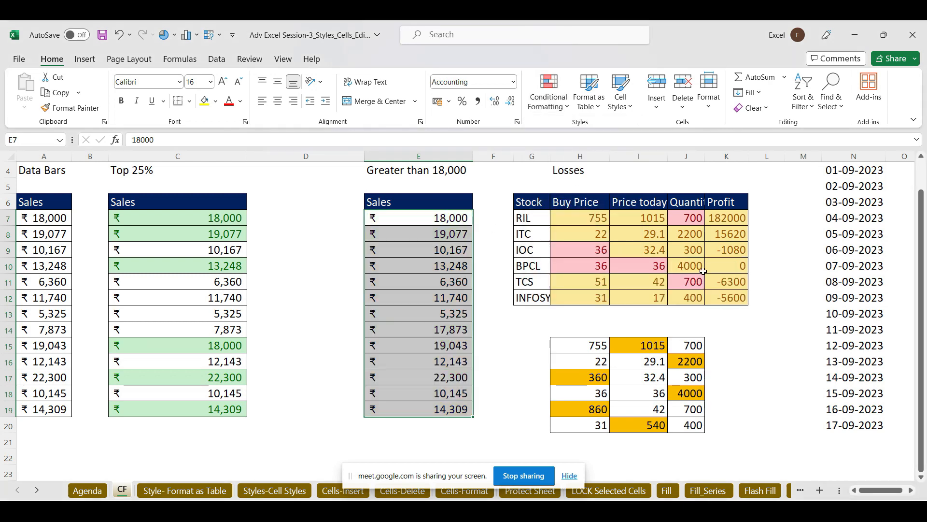
- Apply the 3 Arrows (Colored) icon set to the Sales figures E7:E19
{"action": "left_click", "coordinate": [563, 111]}
{"action": "mouse_move", "coordinate": [594, 230]}
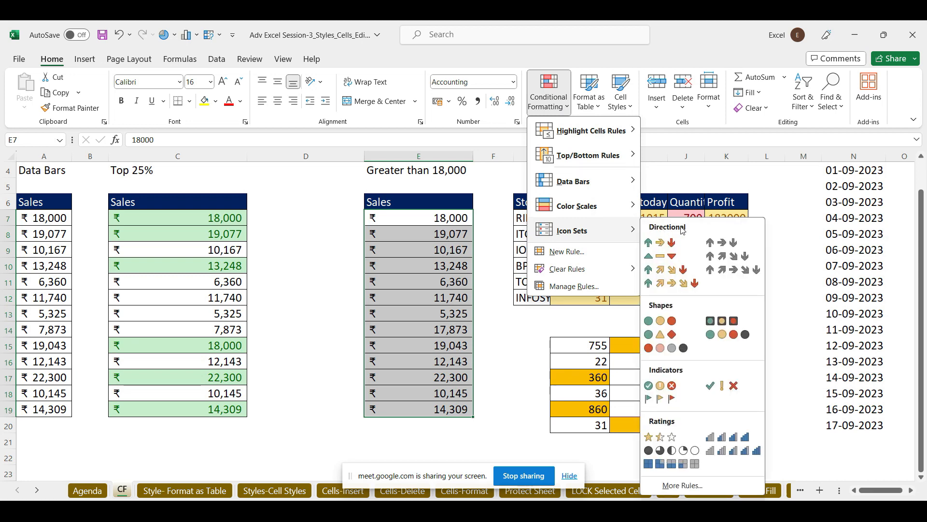
{"action": "left_click", "coordinate": [667, 244]}
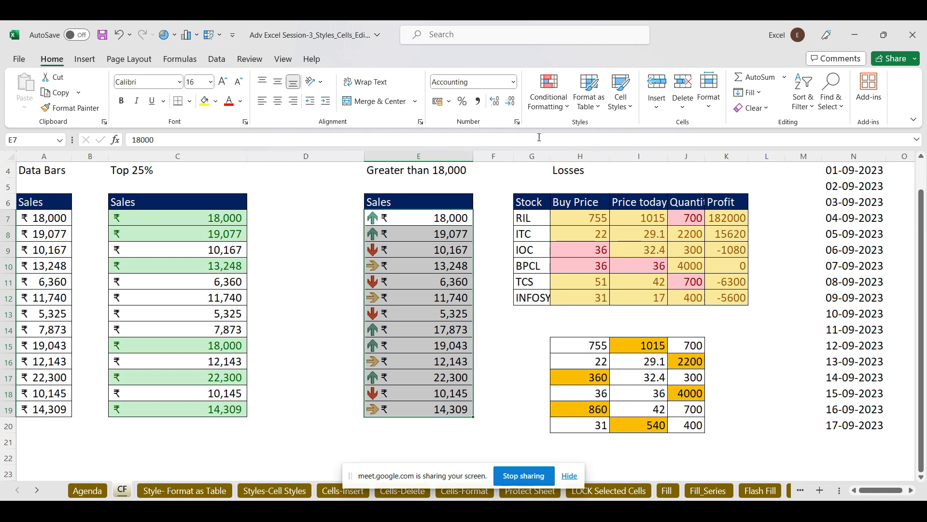
- Review the icon set rule for E7:E19 in the rules manager, examining the percent thresholds for each arrow
{"action": "left_click", "coordinate": [565, 107]}
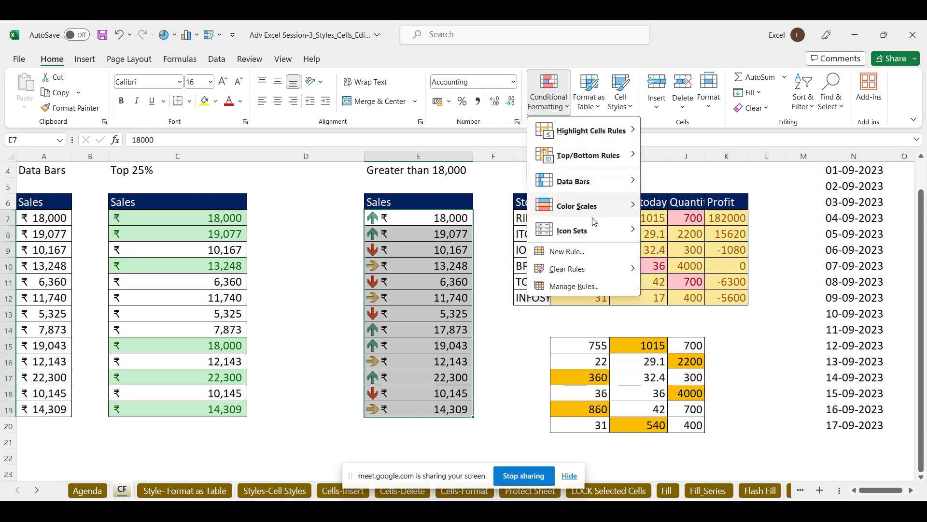
{"action": "left_click", "coordinate": [574, 286]}
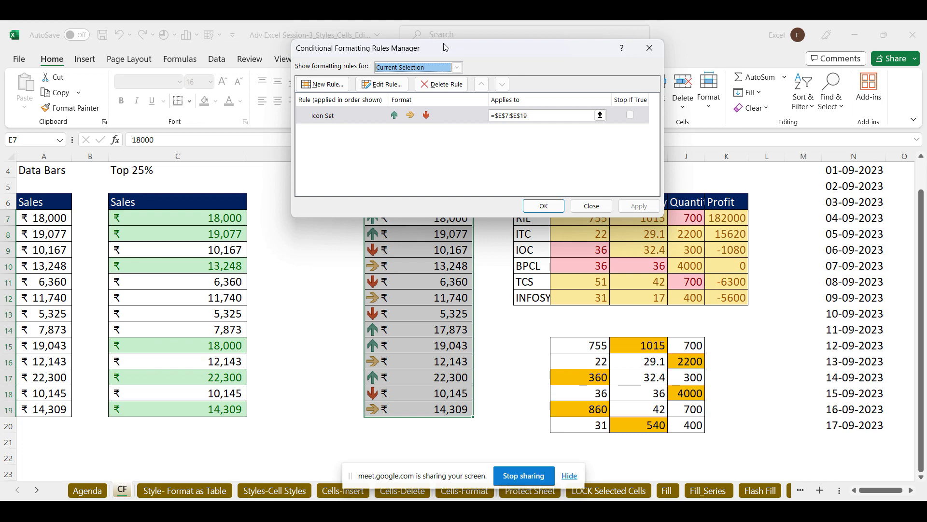
{"action": "left_click_drag", "start_coordinate": [439, 46], "coordinate": [688, 40]}
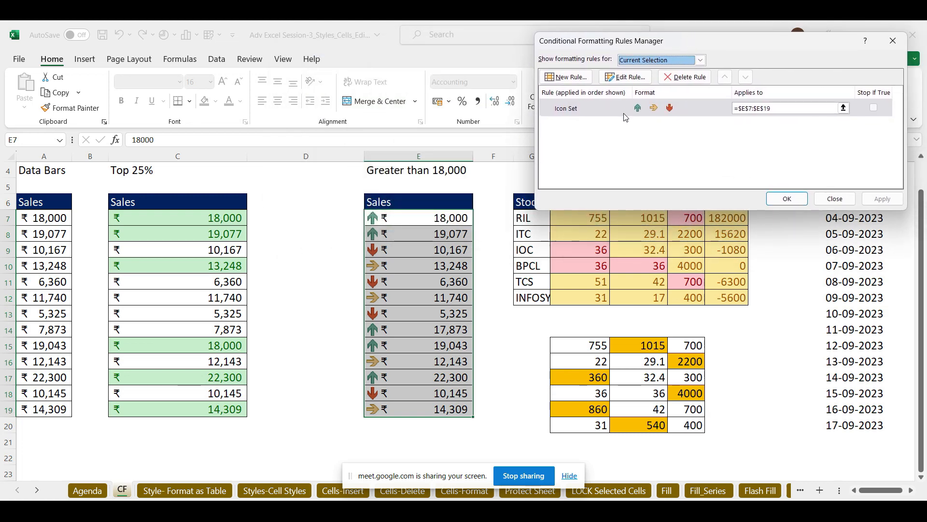
{"action": "left_click", "coordinate": [626, 76]}
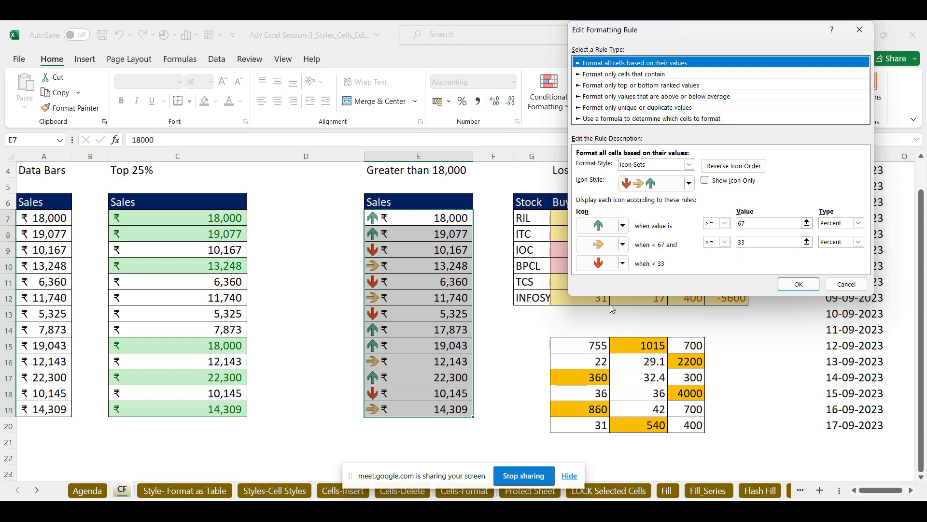
{"action": "left_click", "coordinate": [754, 223]}
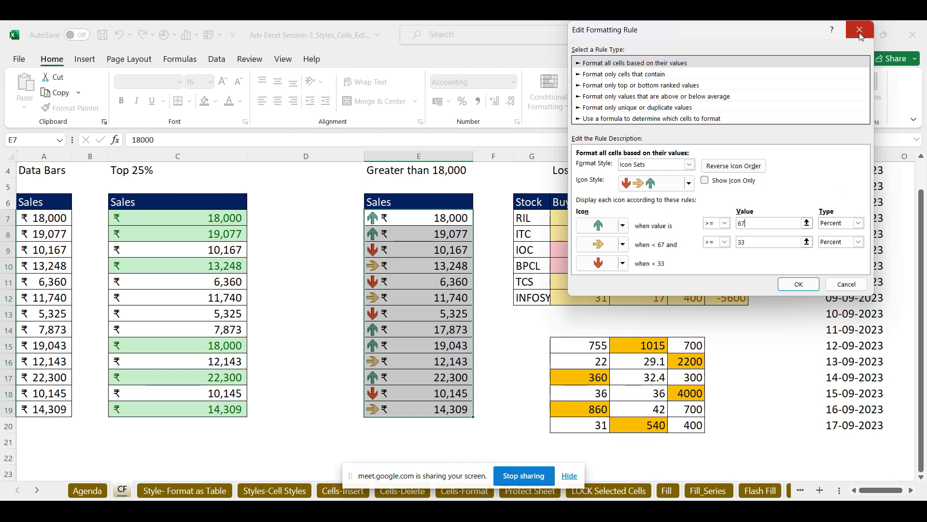
{"action": "left_click", "coordinate": [798, 284]}
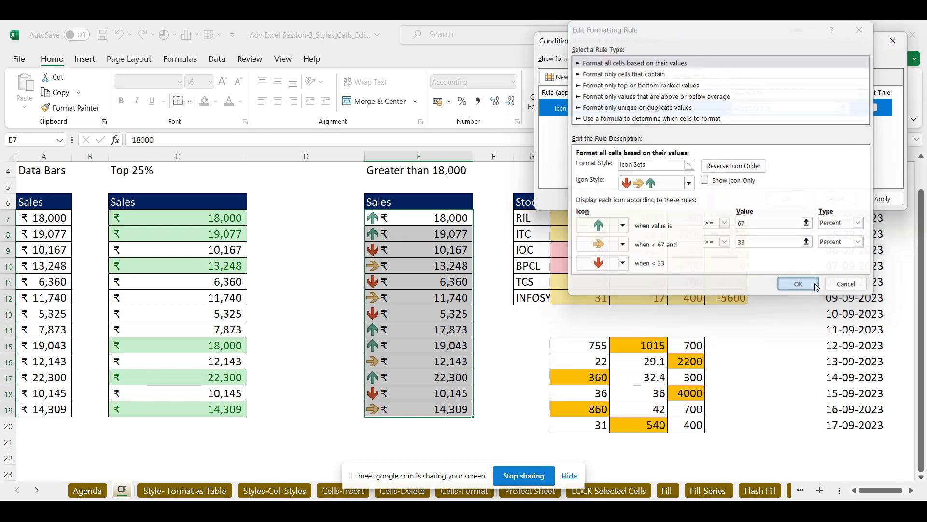
{"action": "left_click", "coordinate": [893, 40]}
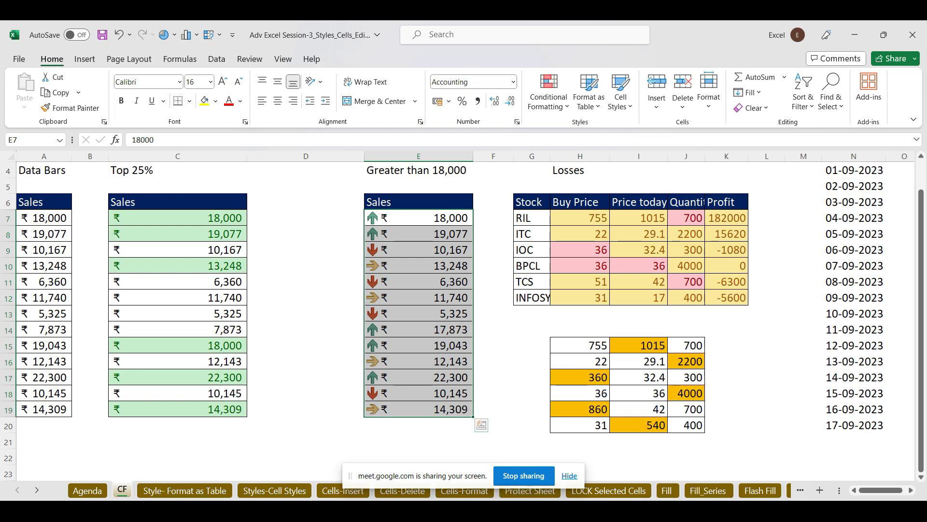
- Switch to the Google Meet call to check on the class, and return to the Excel workbook
{"action": "left_click", "coordinate": [505, 519]}
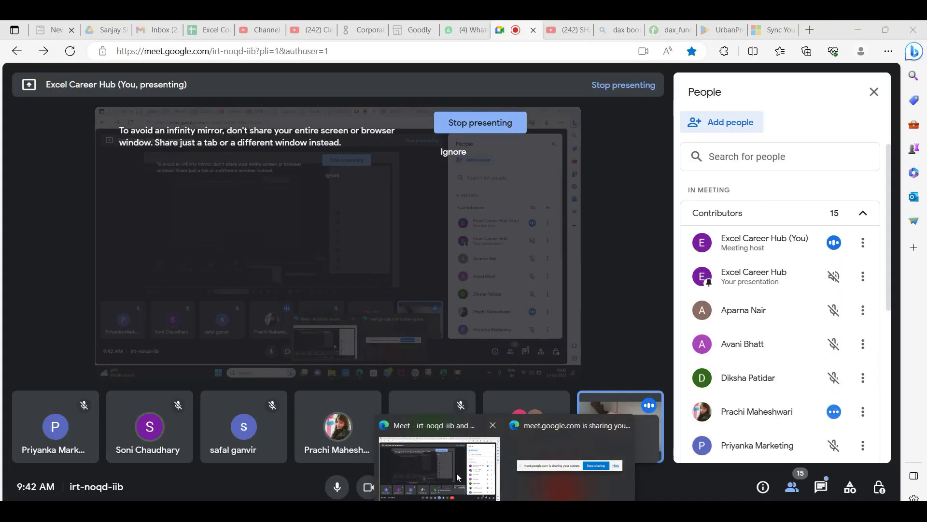
{"action": "left_click", "coordinate": [456, 474]}
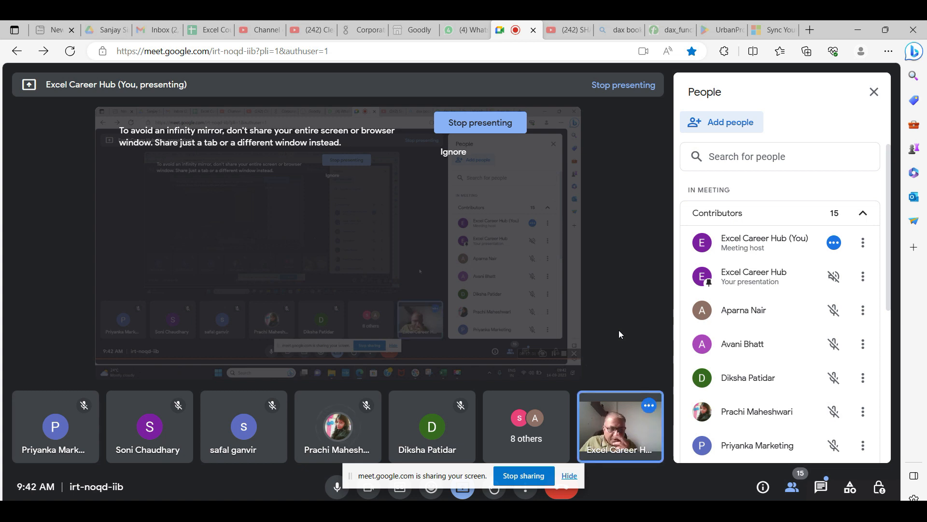
{"action": "left_click", "coordinate": [858, 29]}
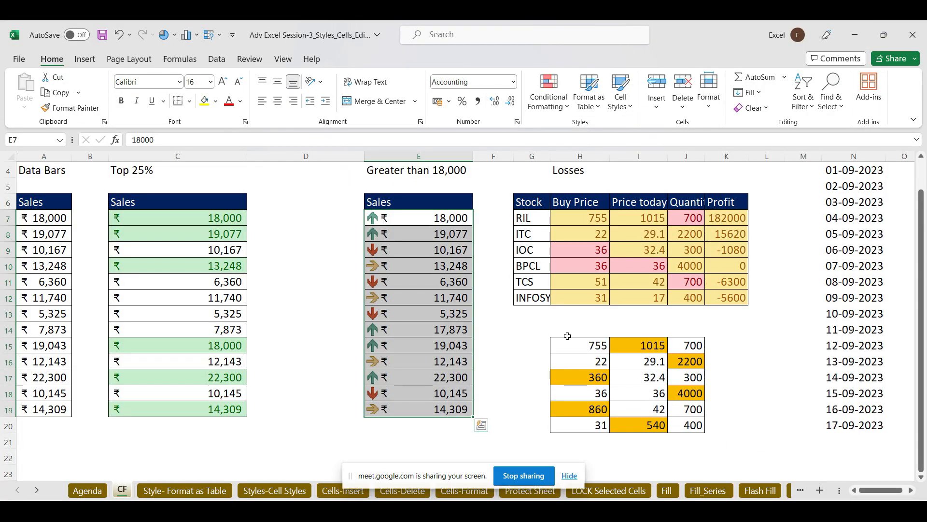
- Set cell H16 in the number table H15:J20 to 2500 and check the row-wise highlighting in rows 15 and 16
{"action": "left_click_drag", "start_coordinate": [580, 346], "coordinate": [682, 422]}
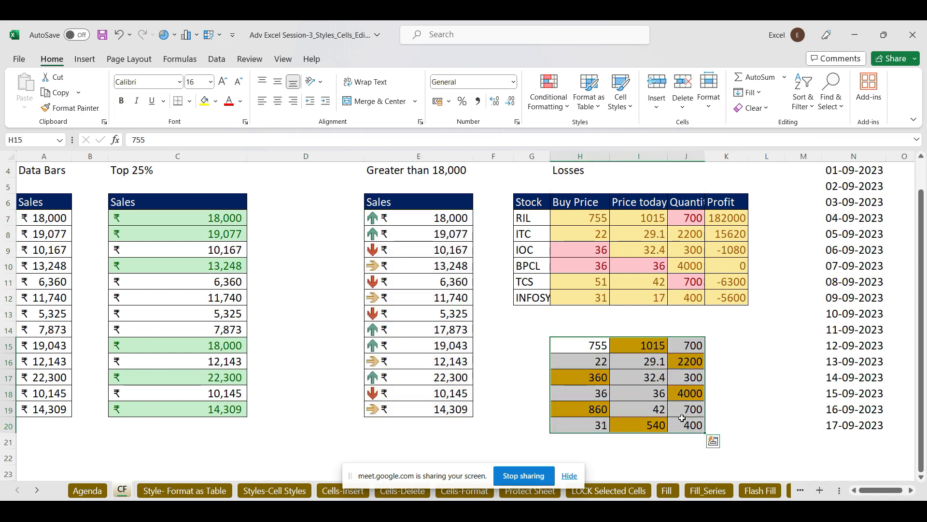
{"action": "left_click_drag", "start_coordinate": [595, 349], "coordinate": [696, 341]}
{"action": "left_click_drag", "start_coordinate": [596, 361], "coordinate": [688, 356]}
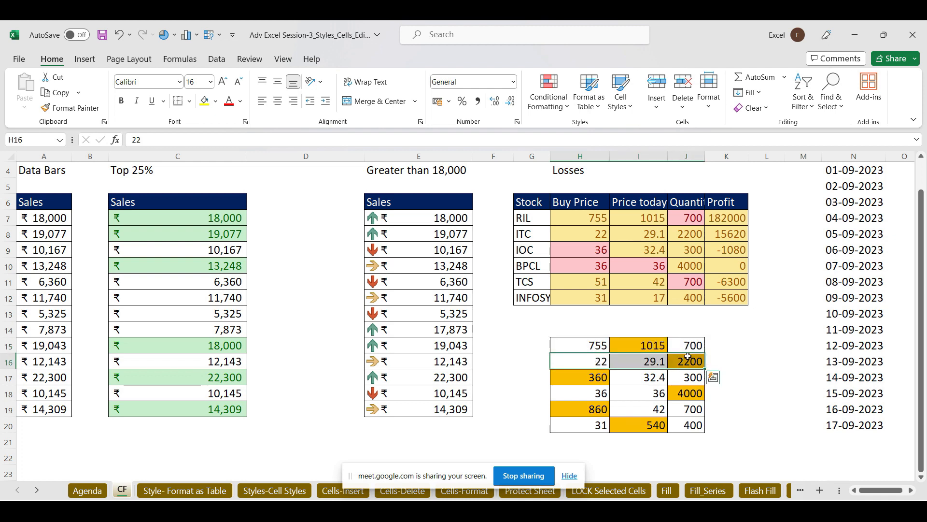
{"action": "left_click", "coordinate": [598, 361]}
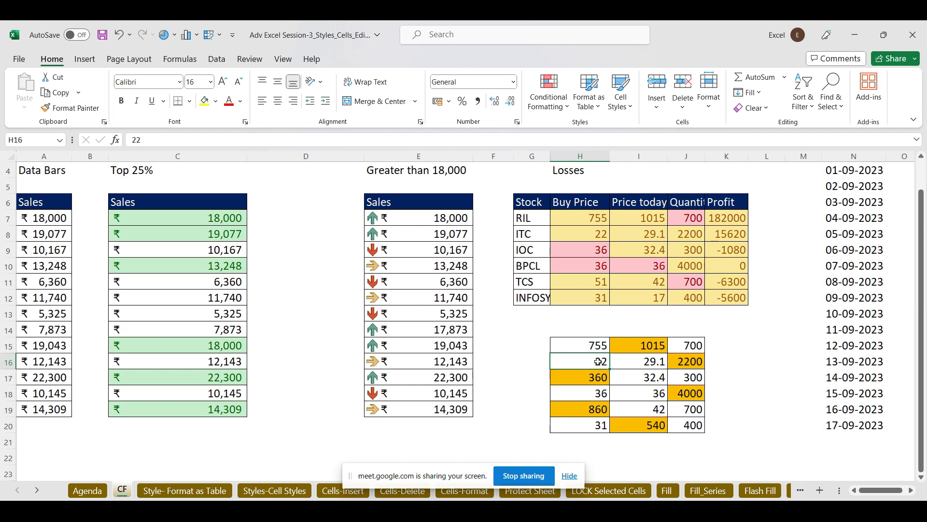
{"action": "type", "text": "2500"}
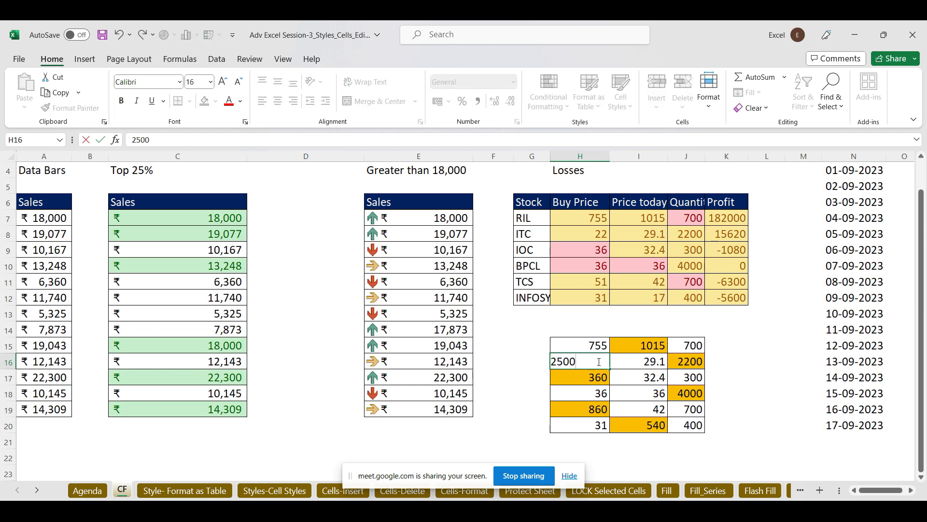
{"action": "key", "text": "ctrl+Return"}
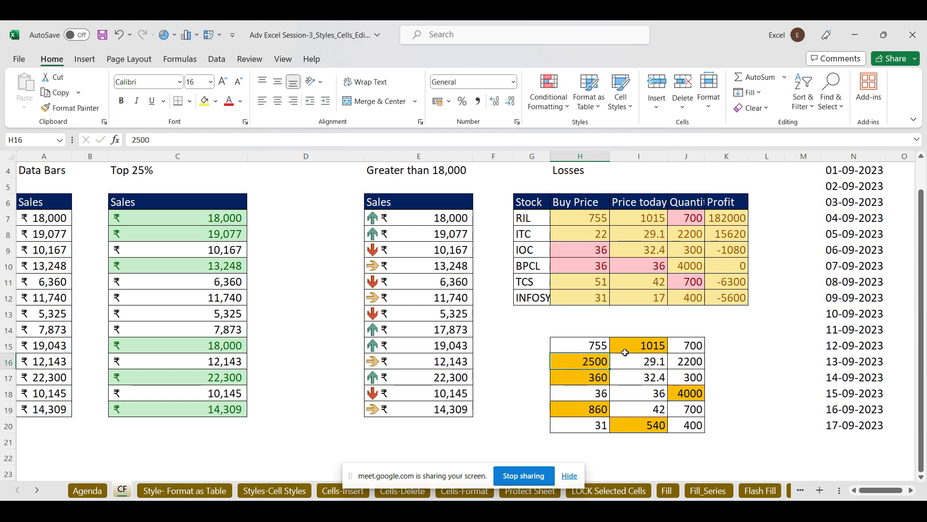
{"action": "left_click_drag", "start_coordinate": [564, 347], "coordinate": [698, 346]}
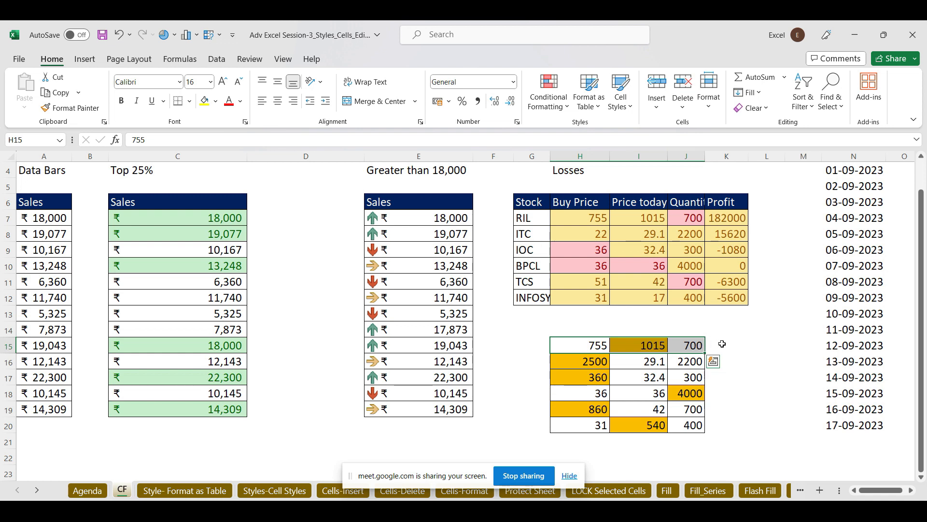
- Delete the list of dates in column N
{"action": "left_click", "coordinate": [722, 344]}
{"action": "key", "text": "Right"}
{"action": "key", "text": "Right"}
{"action": "key", "text": "Right"}
{"action": "key", "text": "Right"}
{"action": "key", "text": "Right"}
{"action": "key", "text": "Right"}
{"action": "key", "text": "Right"}
{"action": "key", "text": "Right"}
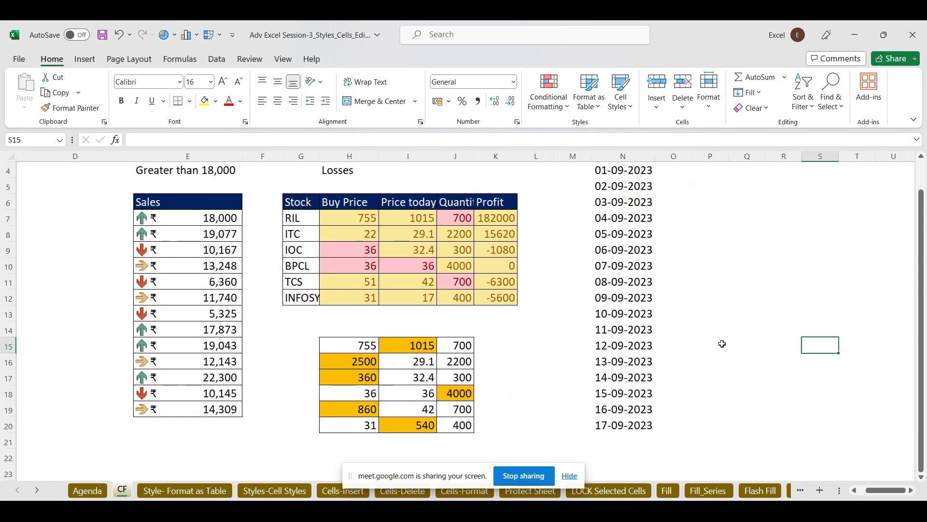
{"action": "left_click", "coordinate": [616, 157]}
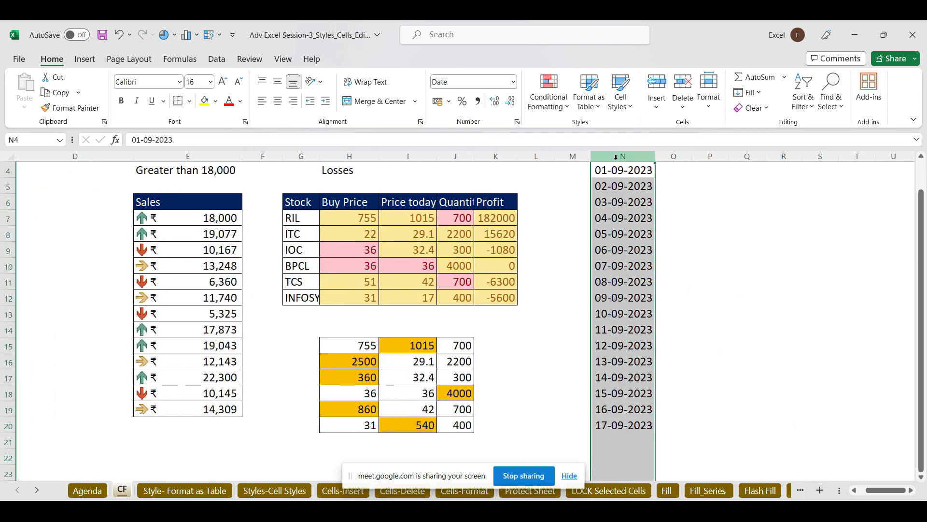
{"action": "key", "text": "Delete"}
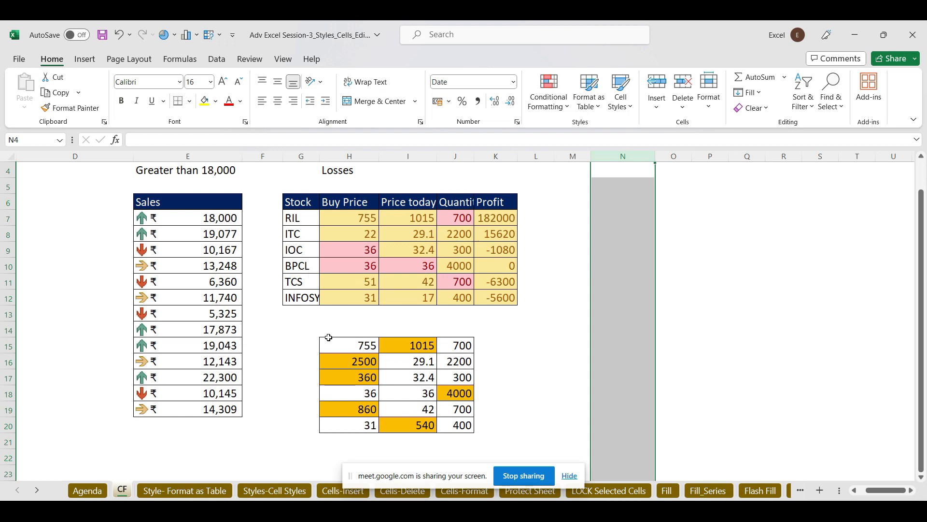
- Copy the number table H15:J20 and paste it at L15
{"action": "mouse_move", "coordinate": [347, 344]}
{"action": "left_mouse_down"}
{"action": "mouse_move", "coordinate": [425, 421]}
{"action": "mouse_move", "coordinate": [447, 420]}
{"action": "left_mouse_up"}
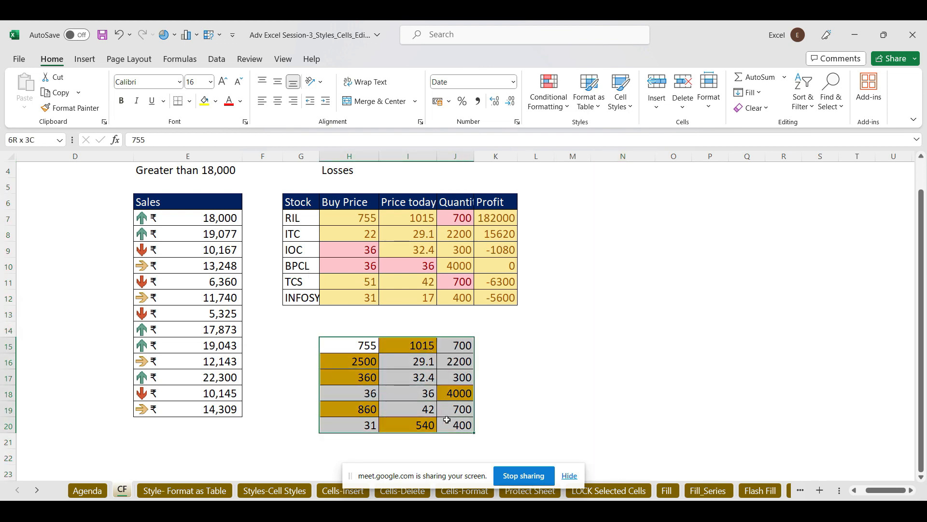
{"action": "key", "text": "ctrl+c"}
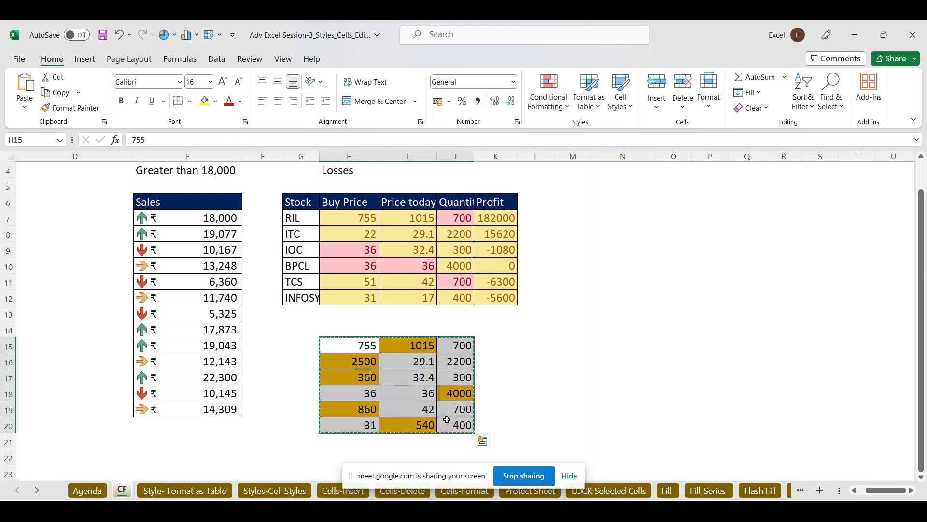
{"action": "left_click", "coordinate": [551, 341]}
{"action": "key", "text": "ctrl+v"}
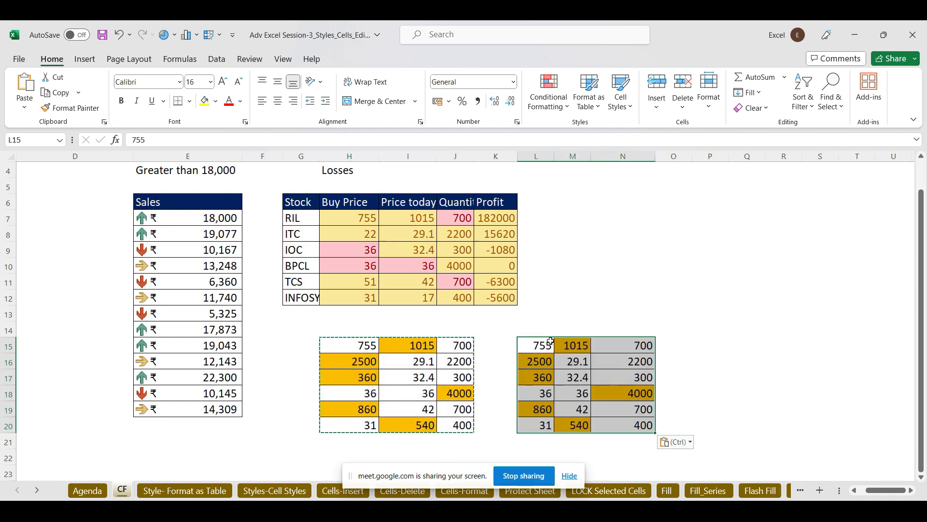
- Clear the conditional formatting rules from the copied table L15:N20
{"action": "left_click_drag", "start_coordinate": [338, 345], "coordinate": [459, 425]}
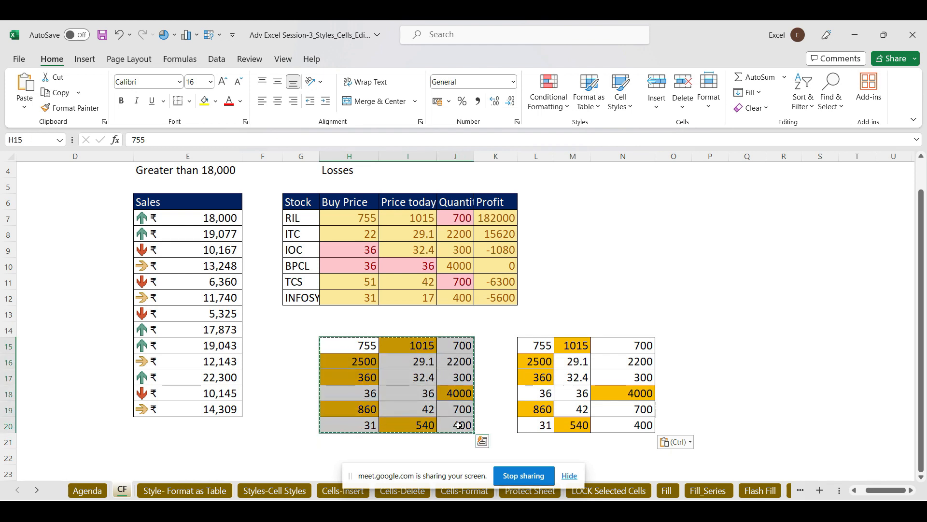
{"action": "left_click", "coordinate": [395, 346]}
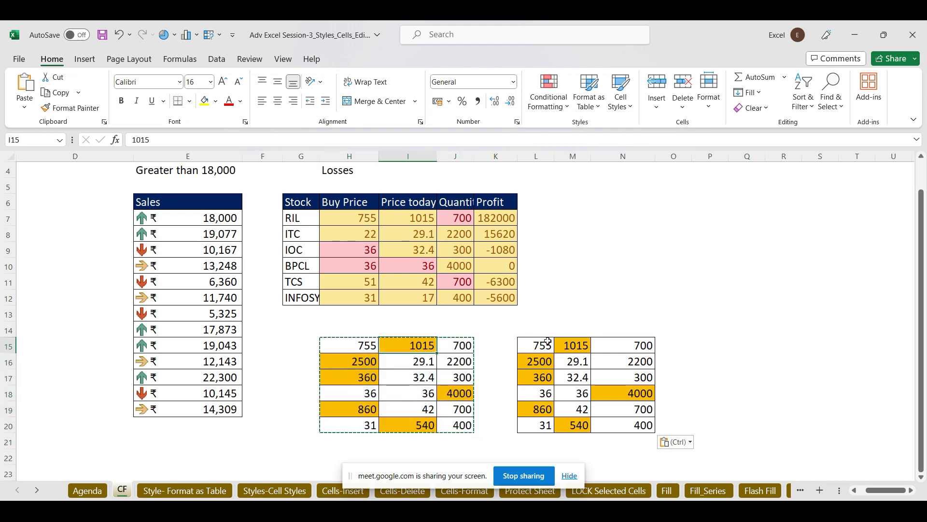
{"action": "left_click_drag", "start_coordinate": [543, 344], "coordinate": [644, 425]}
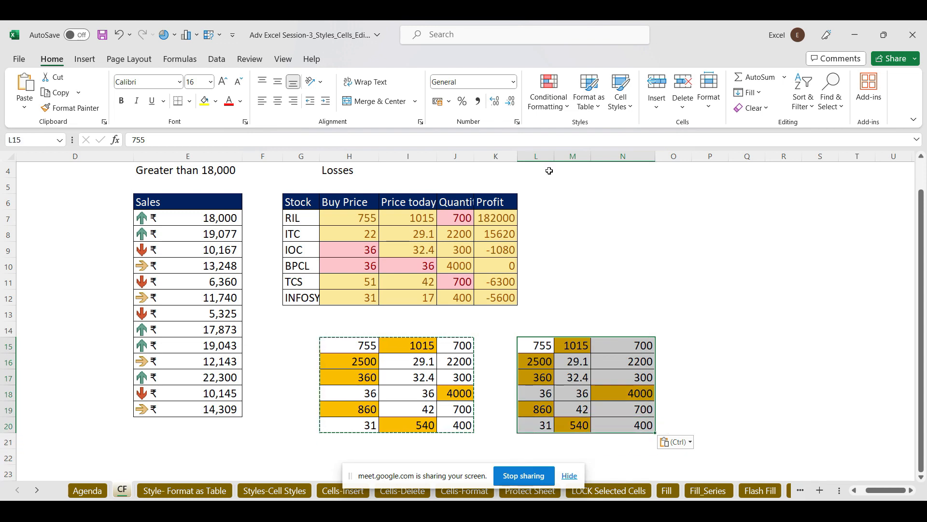
{"action": "left_click", "coordinate": [550, 102]}
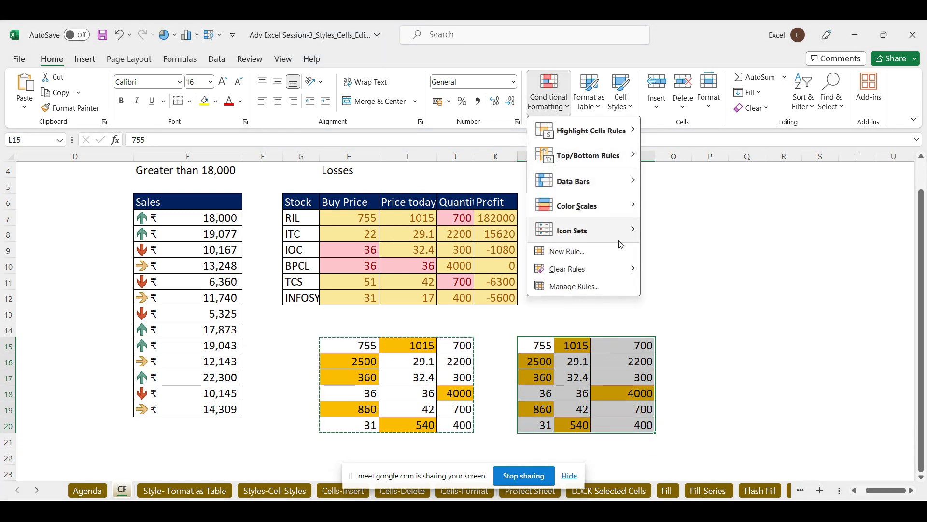
{"action": "mouse_move", "coordinate": [604, 269]}
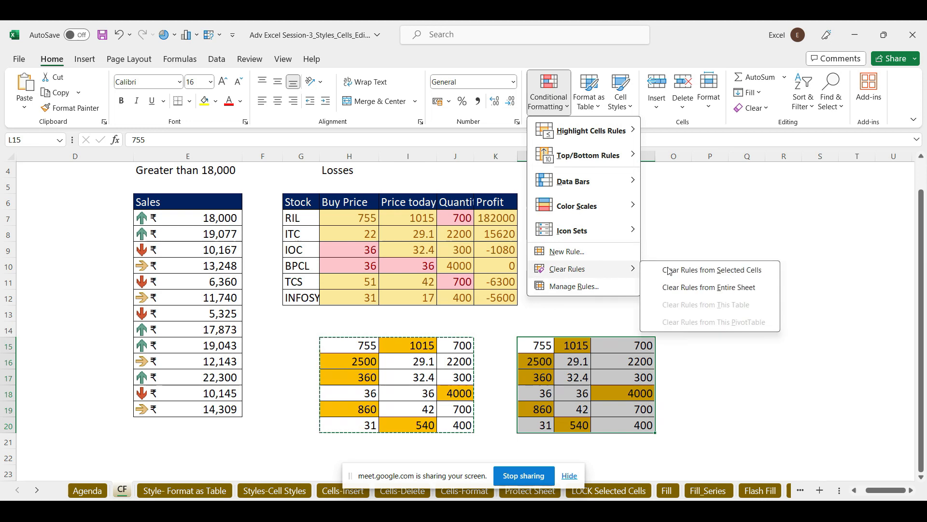
{"action": "left_click", "coordinate": [692, 274]}
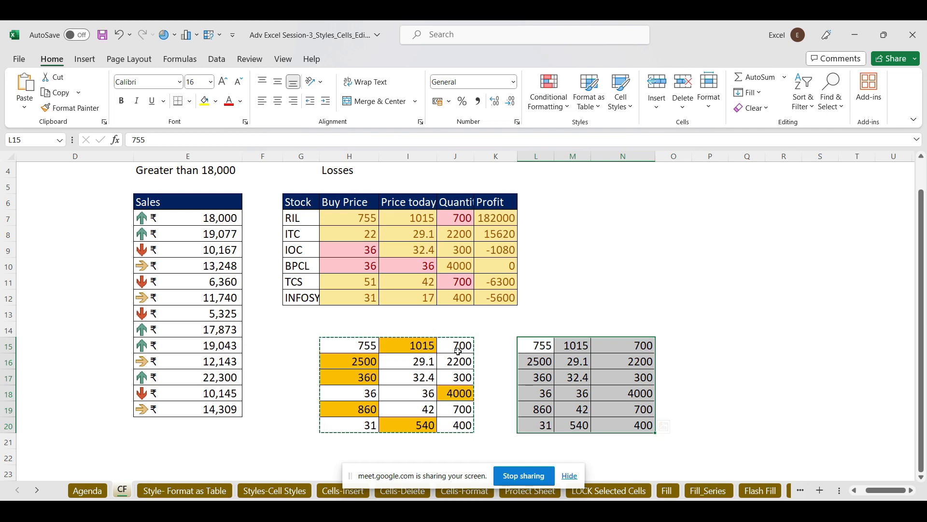
- Check the participants' replies in the Google Meet call and return to the Excel workbook
{"action": "mouse_move", "coordinate": [504, 511]}
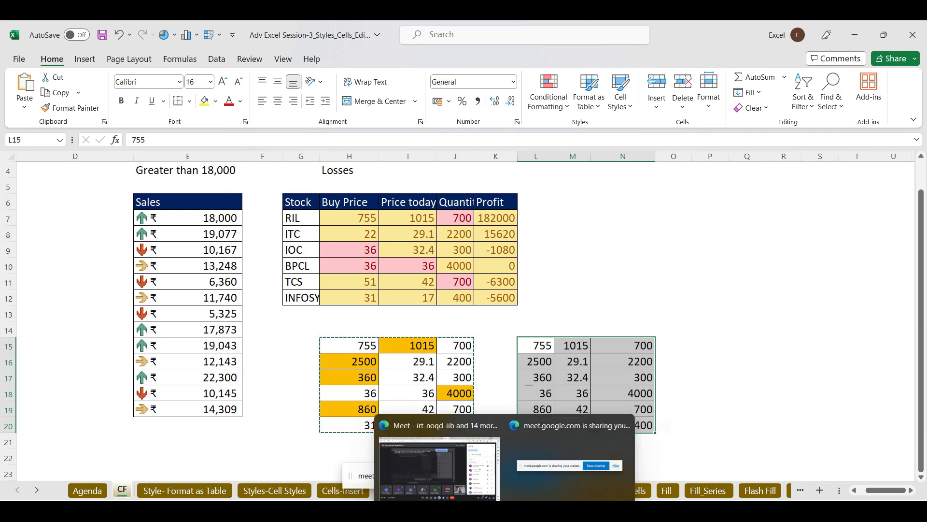
{"action": "left_click", "coordinate": [471, 488]}
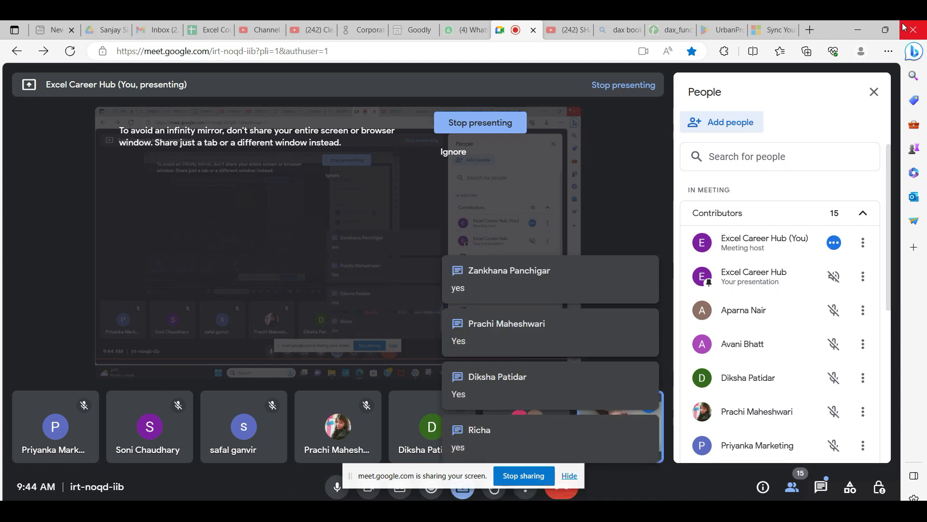
{"action": "left_click", "coordinate": [857, 30]}
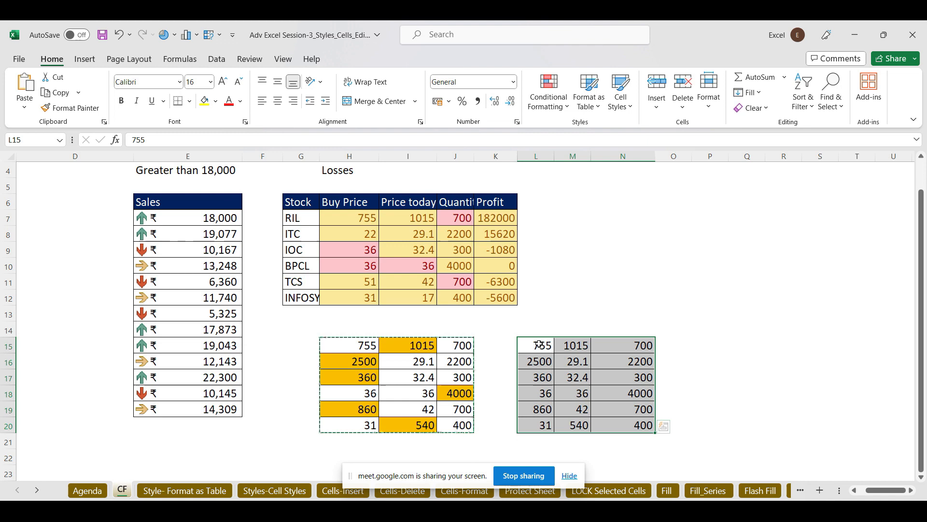
{"action": "left_click", "coordinate": [604, 189]}
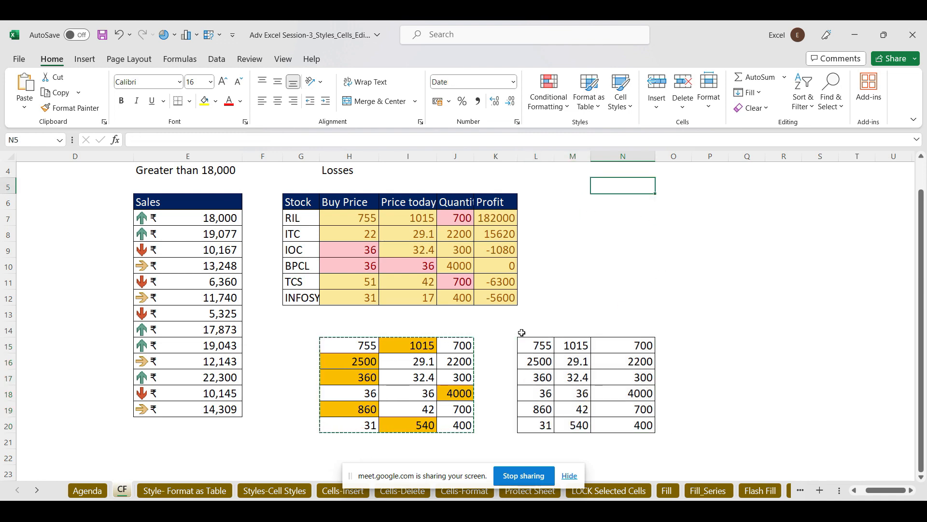
{"action": "left_click_drag", "start_coordinate": [526, 346], "coordinate": [644, 430]}
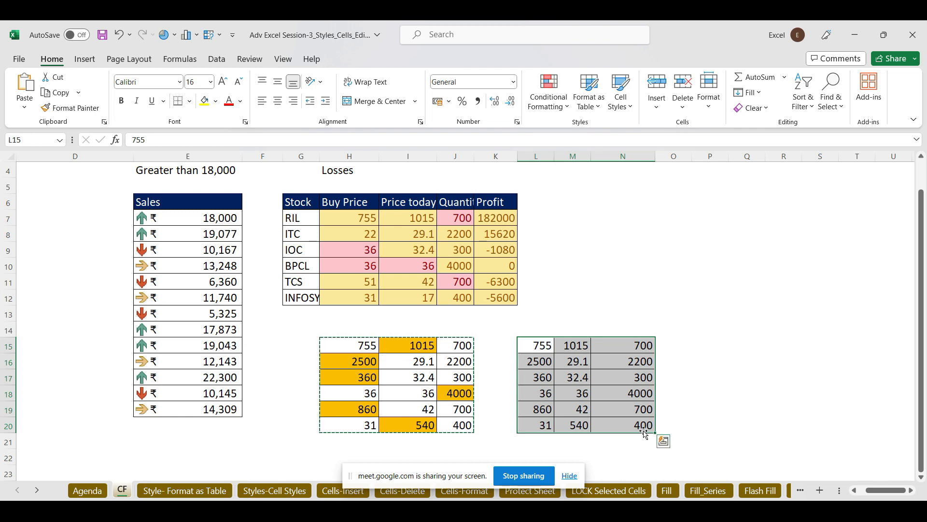
{"action": "left_click", "coordinate": [538, 345]}
{"action": "left_click", "coordinate": [810, 172]}
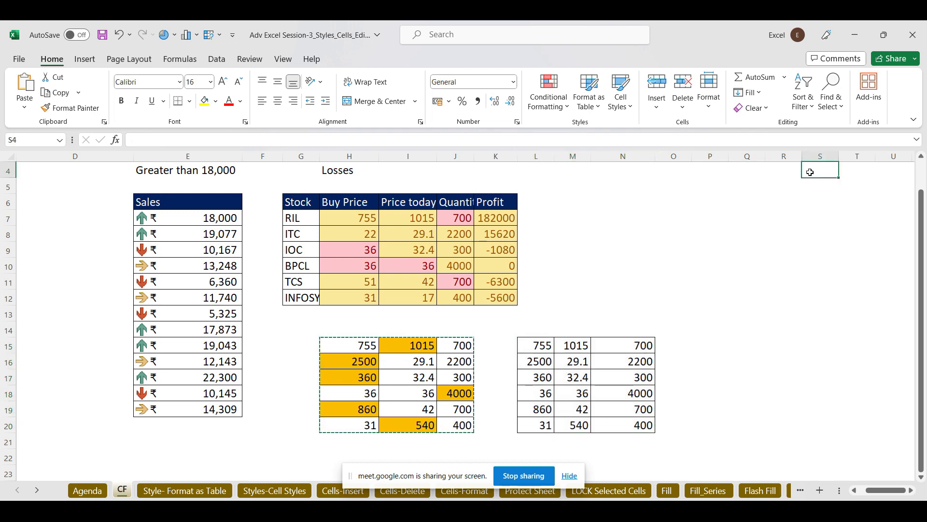
- Start a new conditional formatting rule for L15:N20 that uses a formula to determine which cells to format
{"action": "left_click_drag", "start_coordinate": [531, 346], "coordinate": [644, 435]}
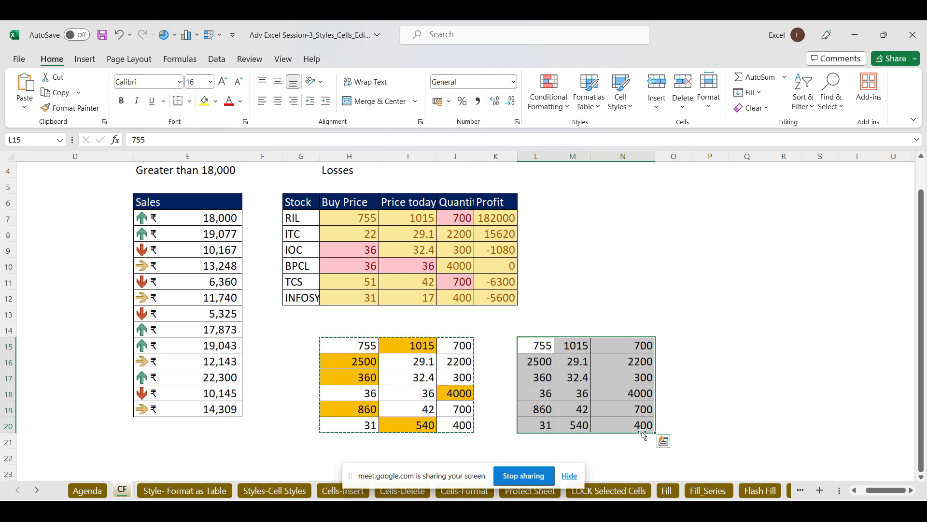
{"action": "left_click", "coordinate": [568, 109]}
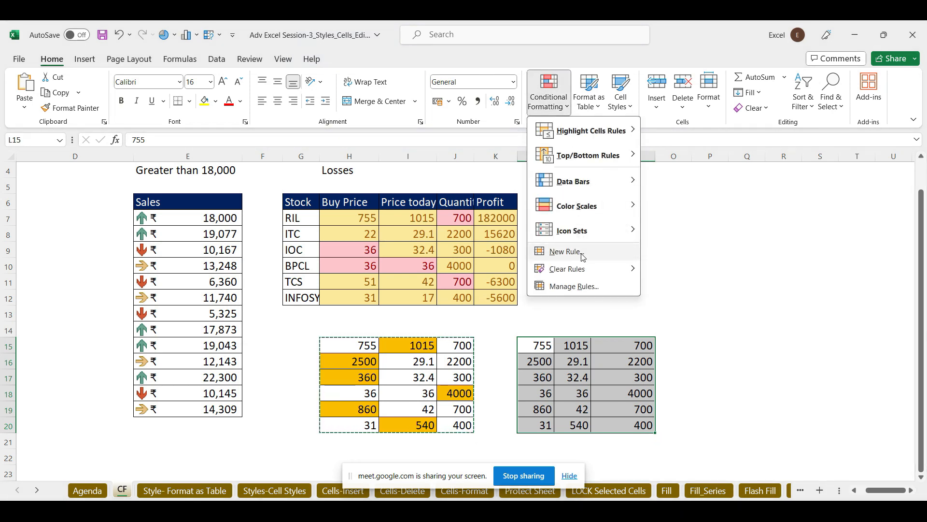
{"action": "left_click", "coordinate": [566, 251]}
{"action": "left_click_drag", "start_coordinate": [751, 32], "coordinate": [323, 83]}
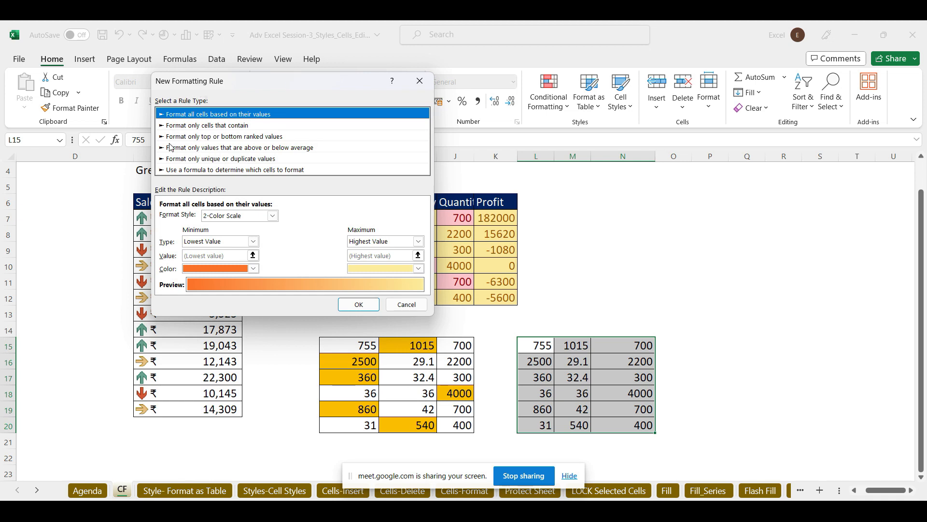
{"action": "left_click", "coordinate": [236, 169]}
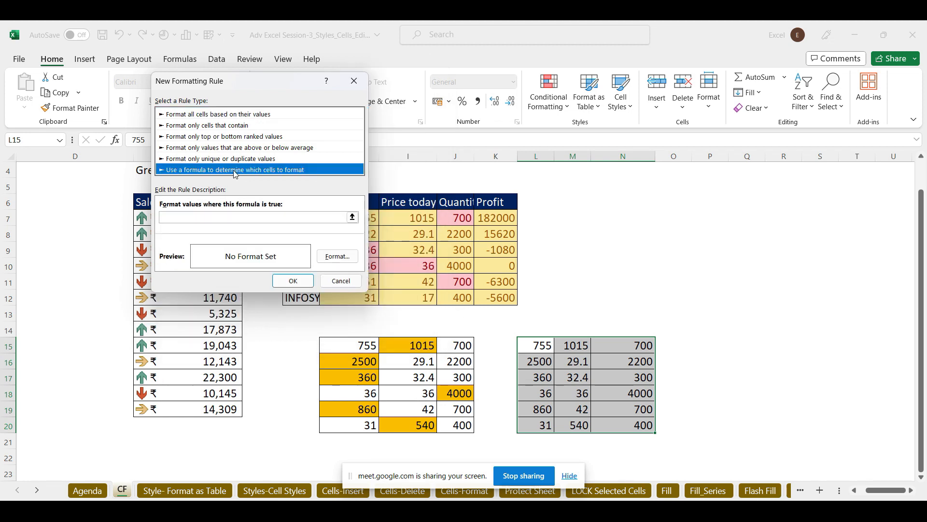
{"action": "left_click", "coordinate": [181, 217]}
{"action": "left_click", "coordinate": [178, 215]}
{"action": "left_click_drag", "start_coordinate": [216, 86], "coordinate": [735, 52]}
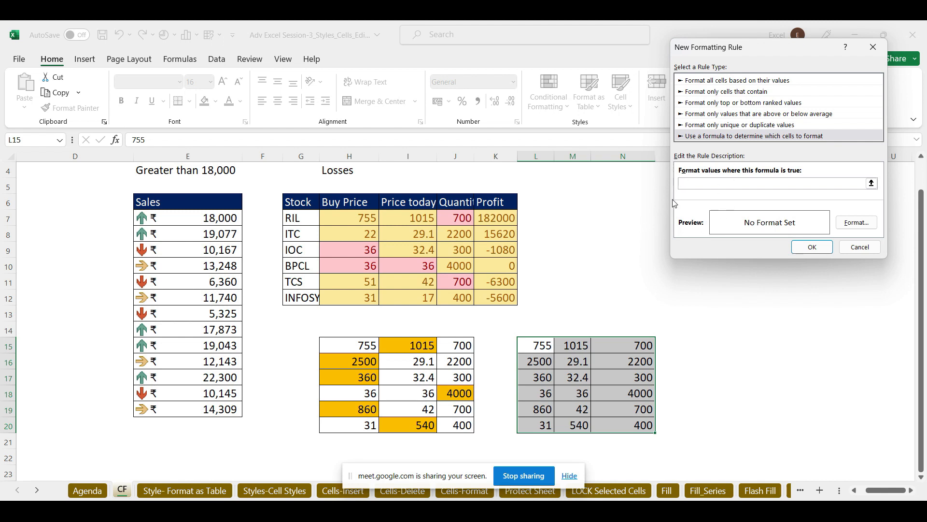
- Begin the rule formula with =L15= as a relative reference, removing the stray A15 reference and the dollar signs
{"action": "type", "text": "="}
{"action": "left_click", "coordinate": [530, 347]}
{"action": "left_click", "coordinate": [695, 183]}
{"action": "key", "text": "BackSpace"}
{"action": "key", "text": "Home"}
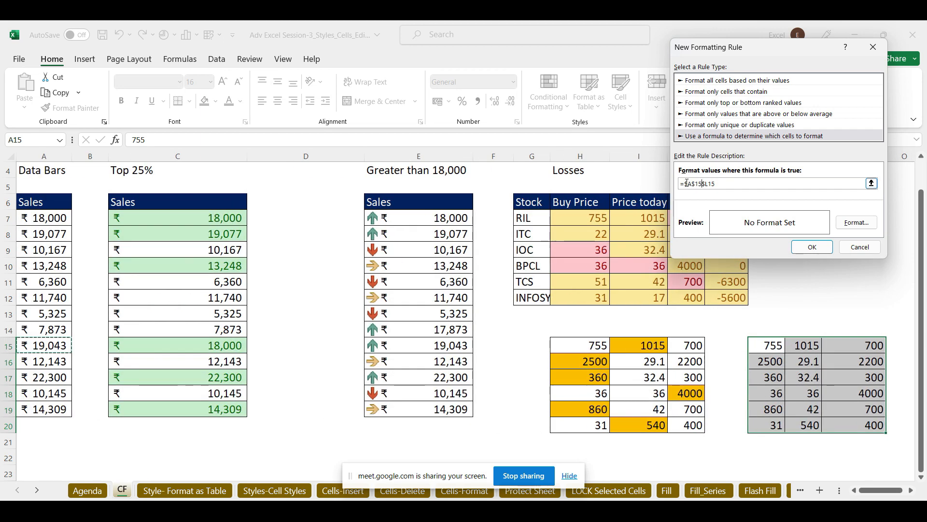
{"action": "key", "text": "BackSpace"}
{"action": "key", "text": "BackSpace"}
{"action": "key", "text": "Delete"}
{"action": "key", "text": "Left"}
{"action": "key", "text": "BackSpace"}
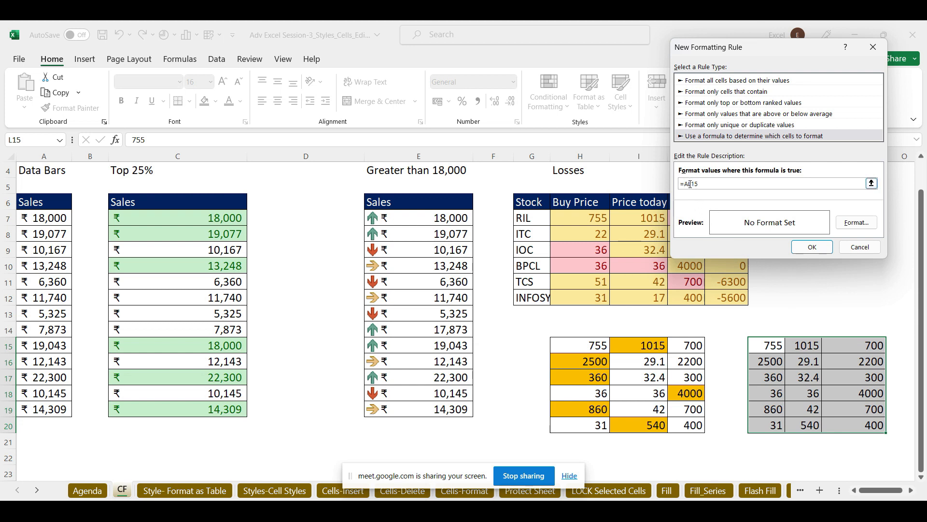
{"action": "key", "text": "Delete"}
{"action": "left_click_drag", "start_coordinate": [800, 41], "coordinate": [371, 142]}
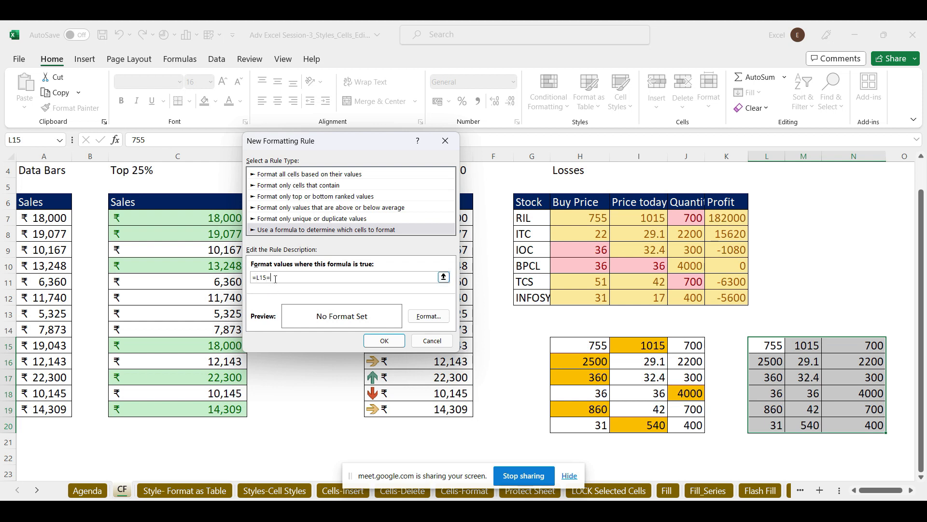
- Complete the rule formula as =L15=max($L15:$N15), keeping only the columns absolute so each row is evaluated separately
{"action": "type", "text": "max("}
{"action": "left_click", "coordinate": [776, 345]}
{"action": "left_click_drag", "start_coordinate": [776, 345], "coordinate": [864, 346]}
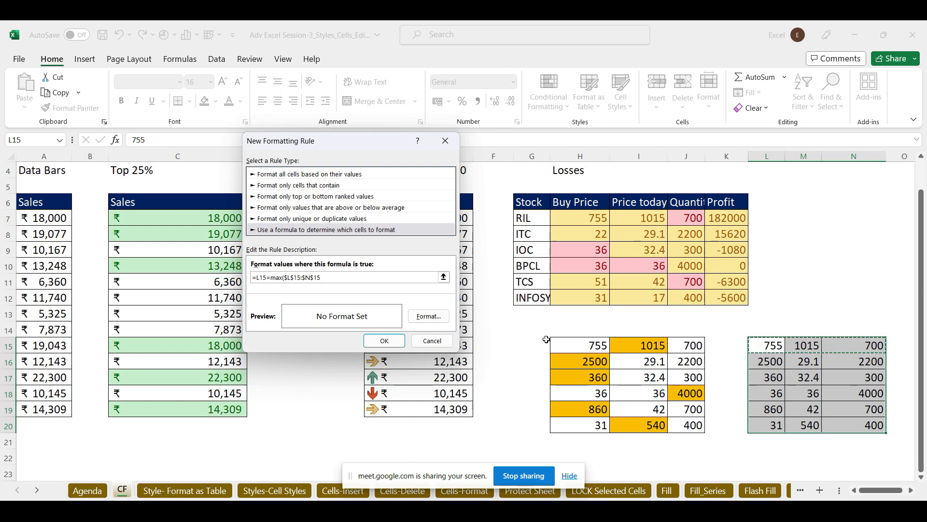
{"action": "type", "text": ")"}
{"action": "left_click", "coordinate": [295, 278]}
{"action": "key", "text": "BackSpace"}
{"action": "left_click", "coordinate": [310, 278]}
{"action": "key", "text": "BackSpace"}
{"action": "left_click_drag", "start_coordinate": [371, 145], "coordinate": [741, 66]}
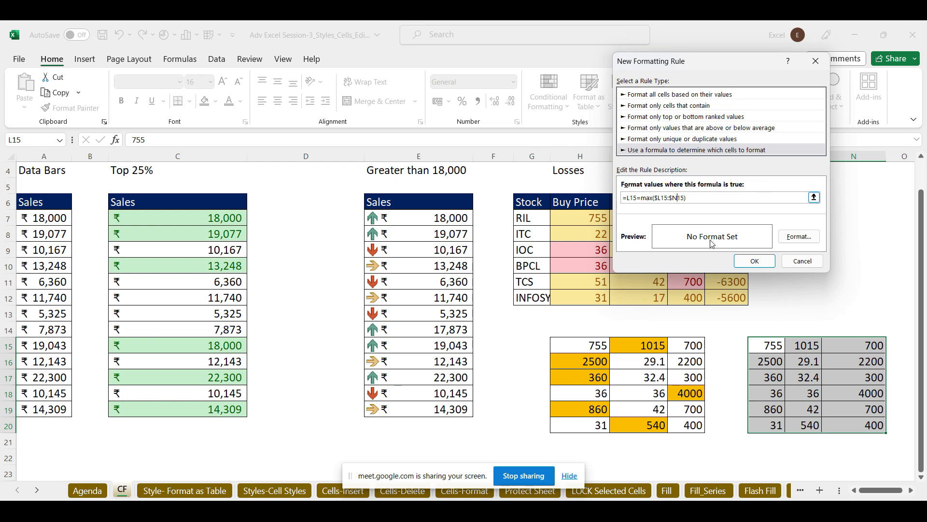
- Give the row-maximum rule a light blue fill and apply it to L15:N20
{"action": "left_click", "coordinate": [792, 240]}
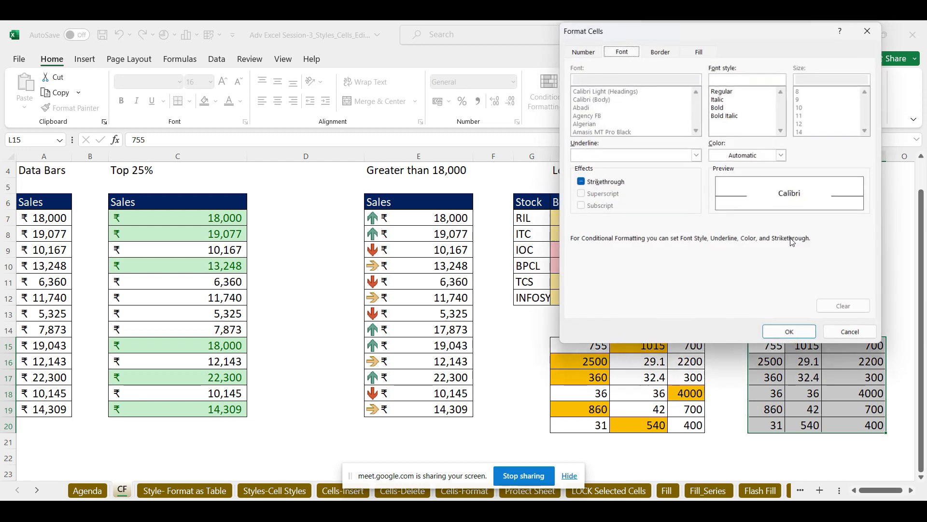
{"action": "left_click_drag", "start_coordinate": [762, 34], "coordinate": [189, 177]}
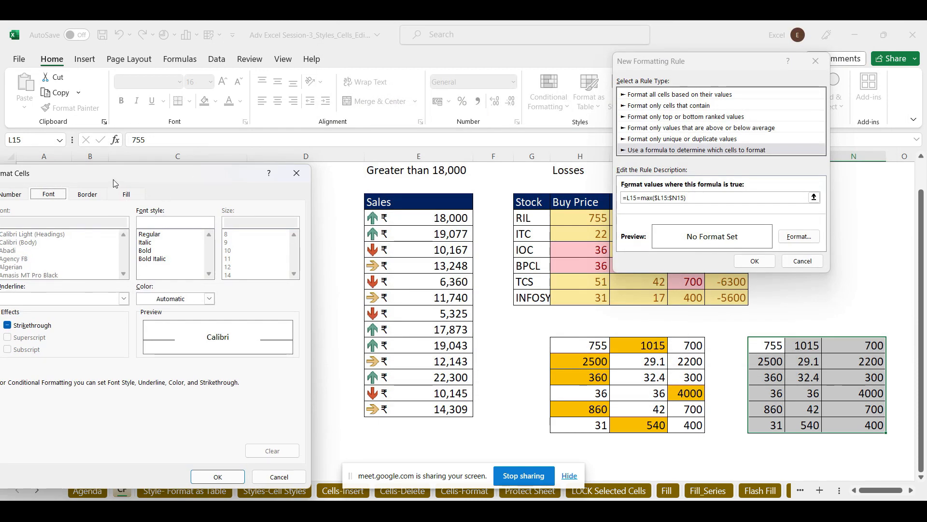
{"action": "left_click_drag", "start_coordinate": [113, 179], "coordinate": [261, 93]}
{"action": "left_click", "coordinate": [275, 109]}
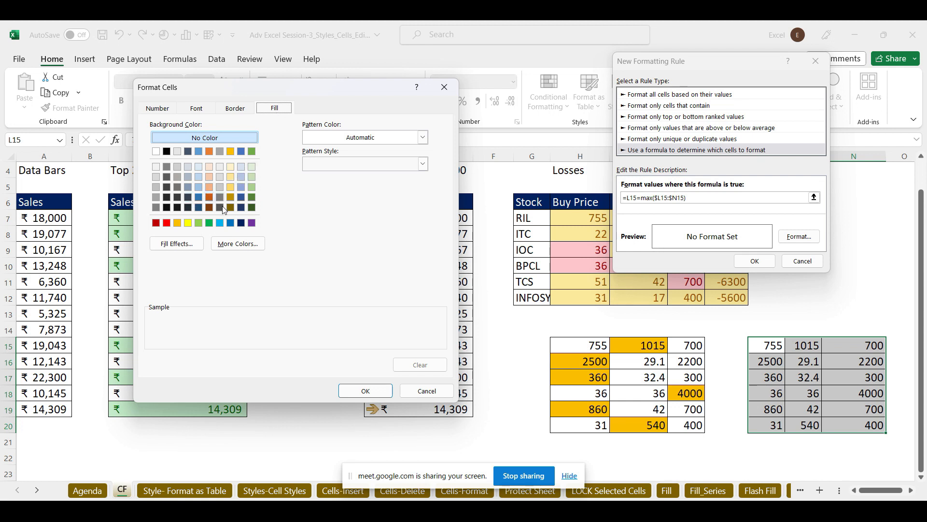
{"action": "left_click", "coordinate": [219, 224]}
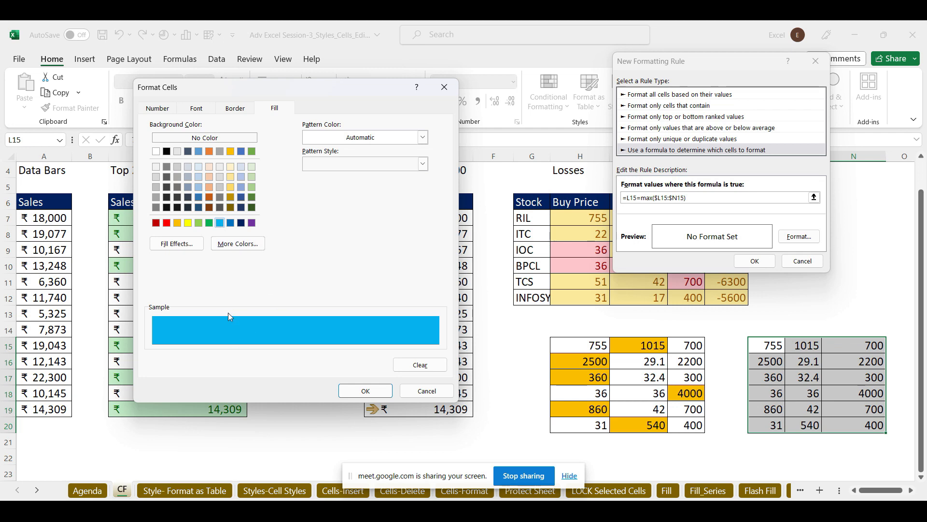
{"action": "left_click", "coordinate": [366, 391]}
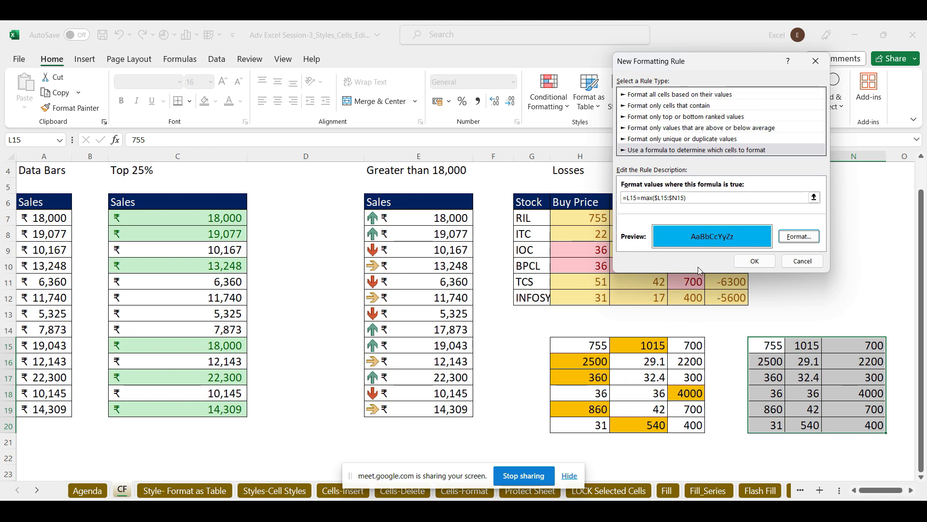
{"action": "left_click", "coordinate": [744, 267]}
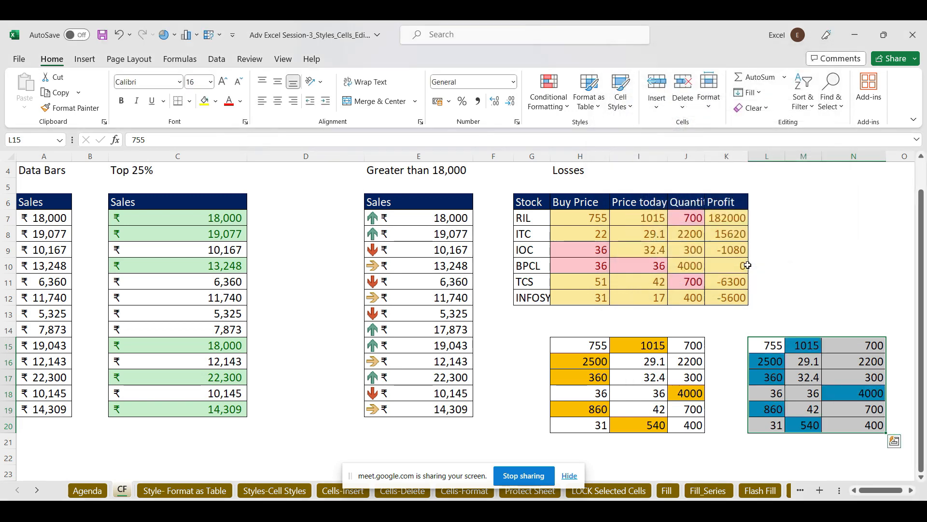
- Change the value in cell N16 to 3000 to test the row-maximum highlighting
{"action": "left_click", "coordinate": [854, 328]}
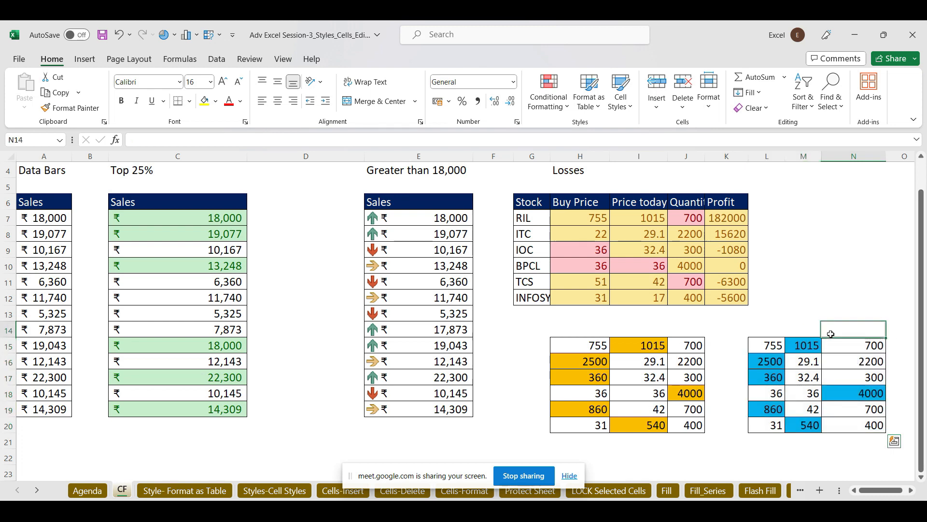
{"action": "left_click", "coordinate": [859, 365]}
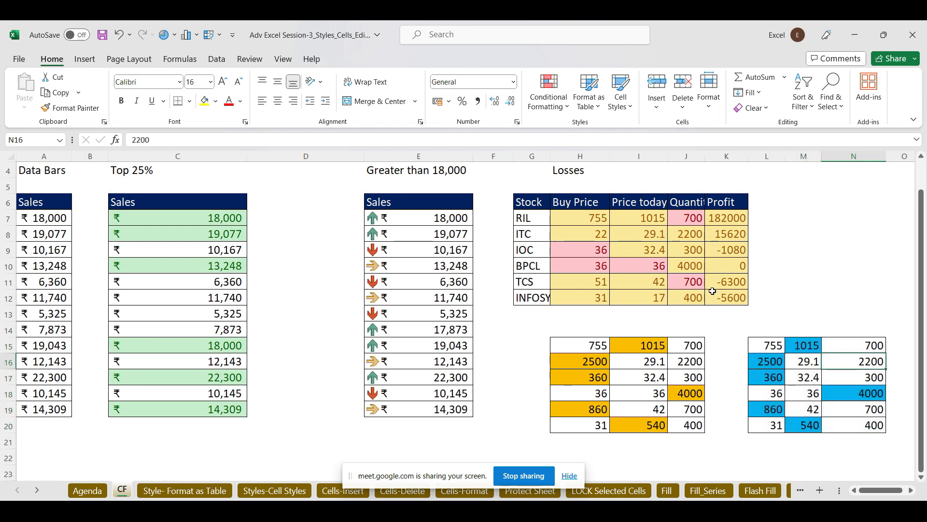
{"action": "type", "text": "3000"}
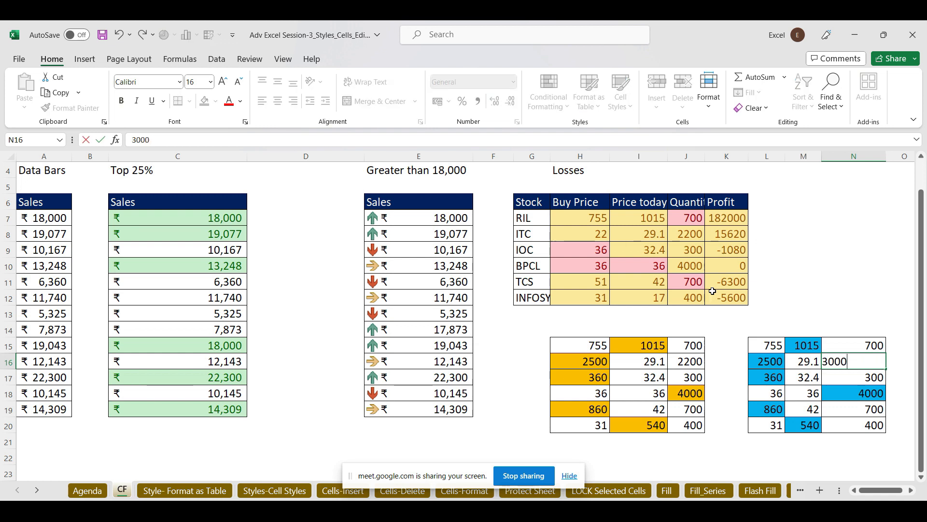
{"action": "key", "text": "Return"}
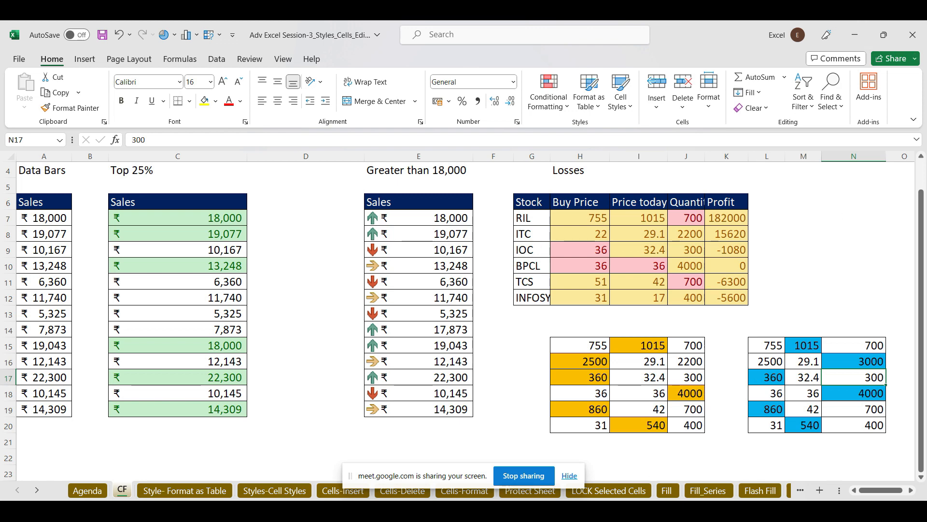
- Check the Google Meet call for participants' replies and return to the Excel workbook
{"action": "left_click", "coordinate": [479, 486]}
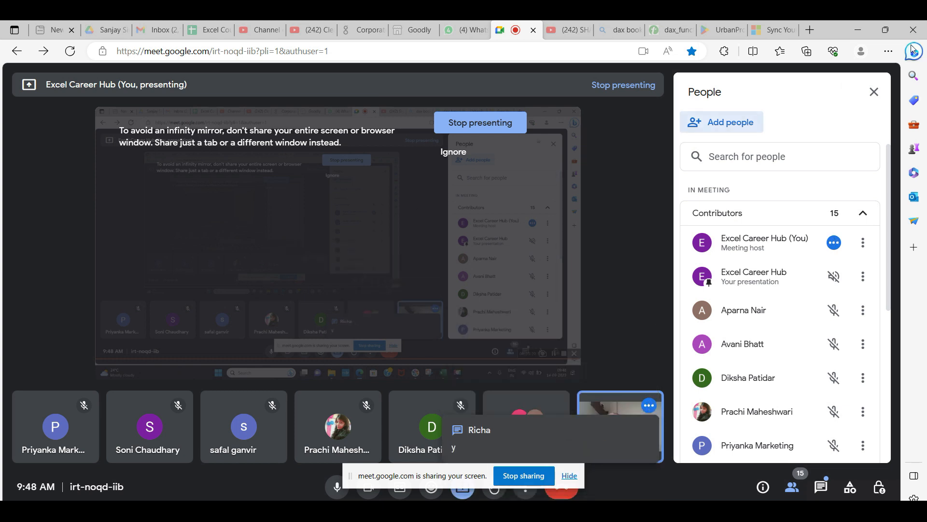
{"action": "left_click", "coordinate": [860, 33]}
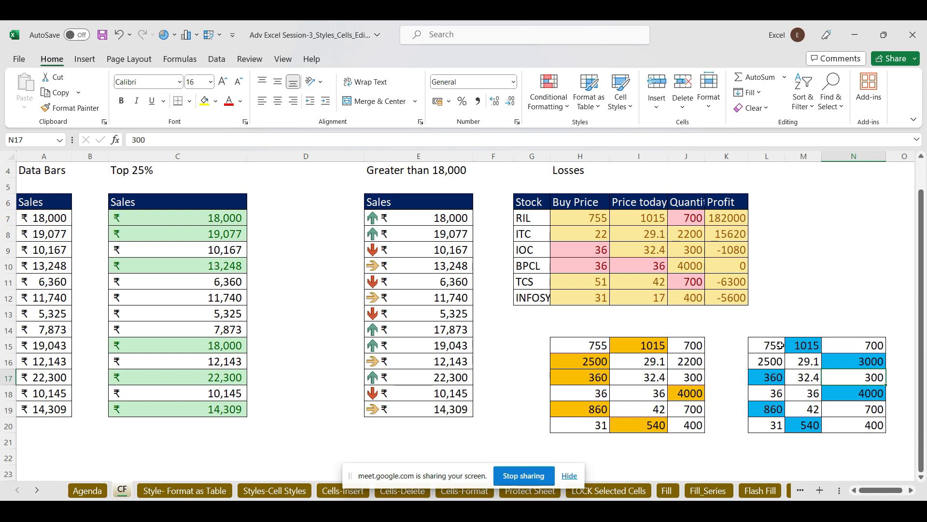
{"action": "left_click_drag", "start_coordinate": [780, 345], "coordinate": [869, 426]}
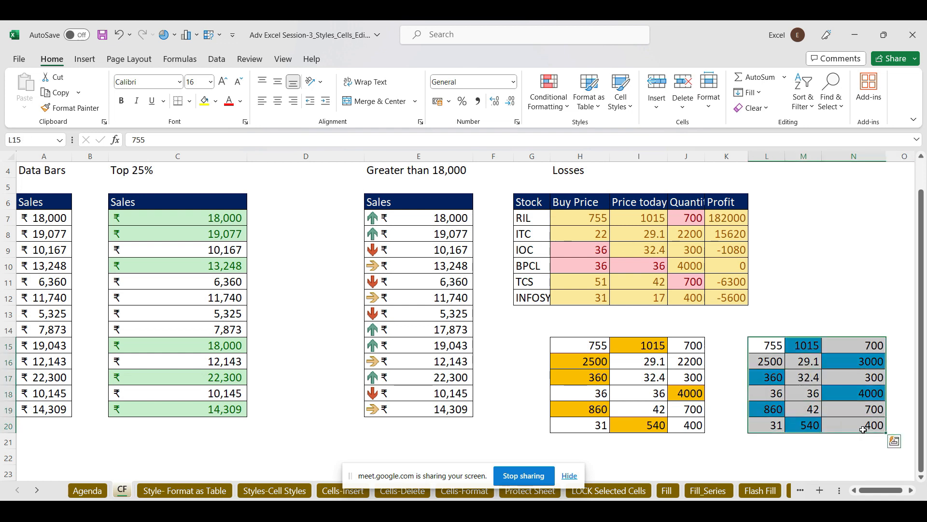
{"action": "left_click", "coordinate": [548, 95]}
{"action": "mouse_move", "coordinate": [609, 140]}
{"action": "left_click", "coordinate": [820, 240]}
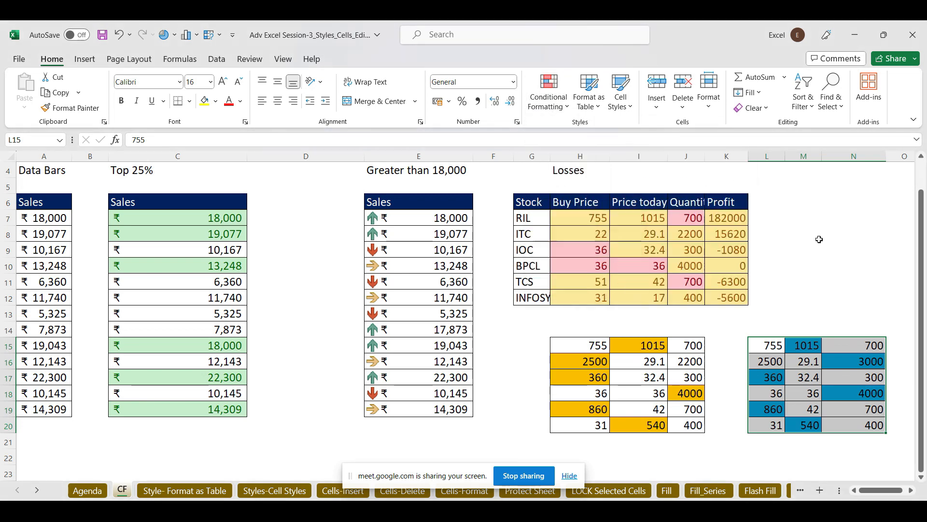
- Start a second formula-based conditional formatting rule for the table L15:N20
{"action": "left_click_drag", "start_coordinate": [770, 344], "coordinate": [868, 423]}
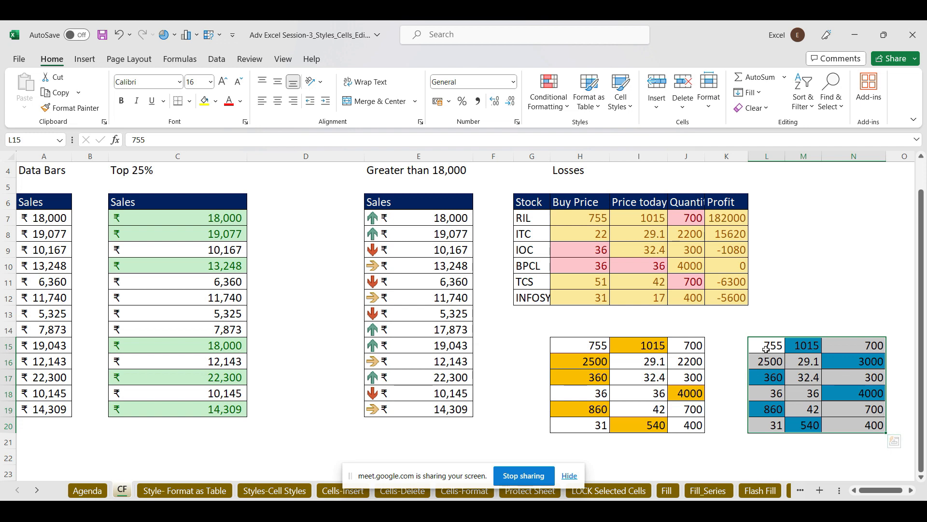
{"action": "left_click_drag", "start_coordinate": [761, 345], "coordinate": [866, 425]}
{"action": "left_click", "coordinate": [565, 103]}
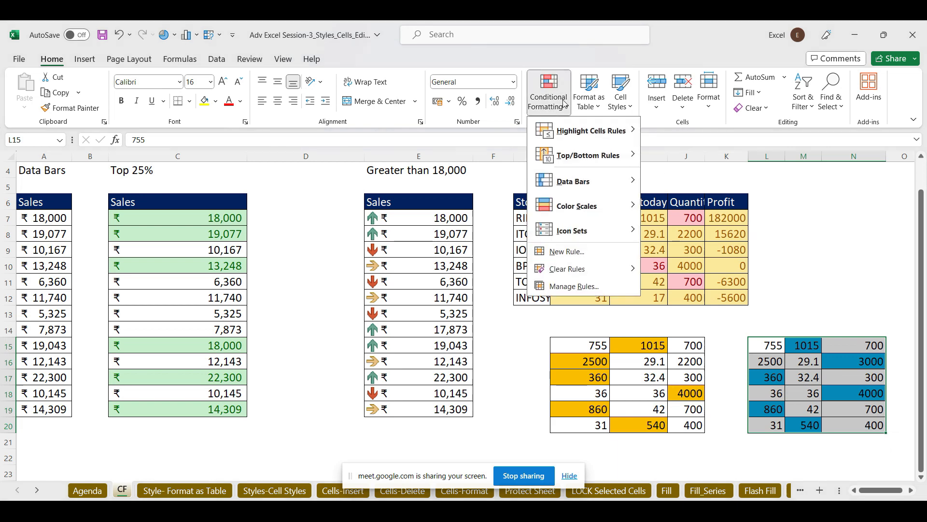
{"action": "left_click", "coordinate": [584, 253]}
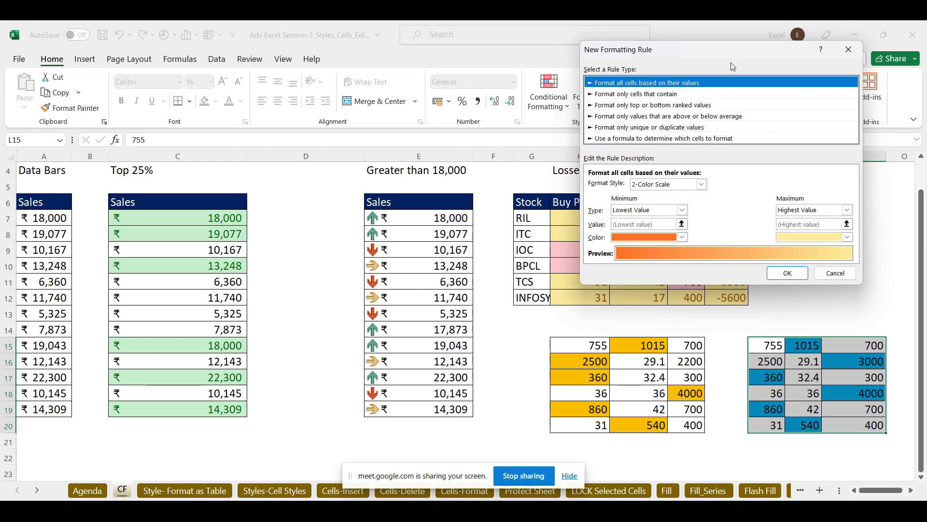
{"action": "left_click_drag", "start_coordinate": [741, 58], "coordinate": [372, 73]}
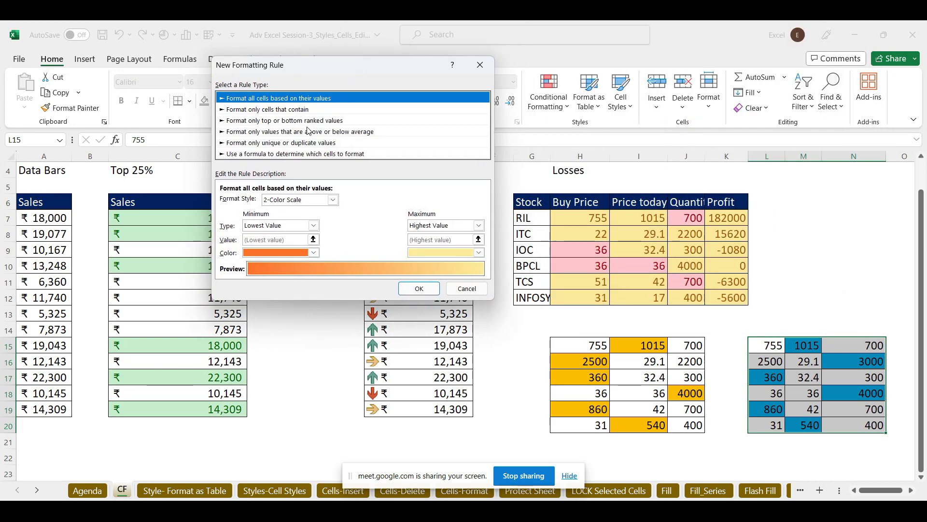
{"action": "left_click", "coordinate": [293, 154]}
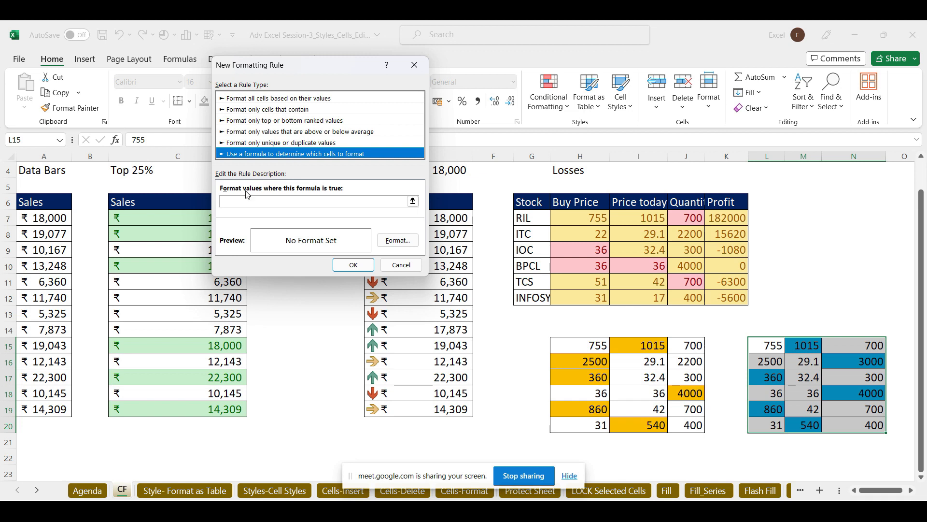
{"action": "left_click", "coordinate": [233, 200]}
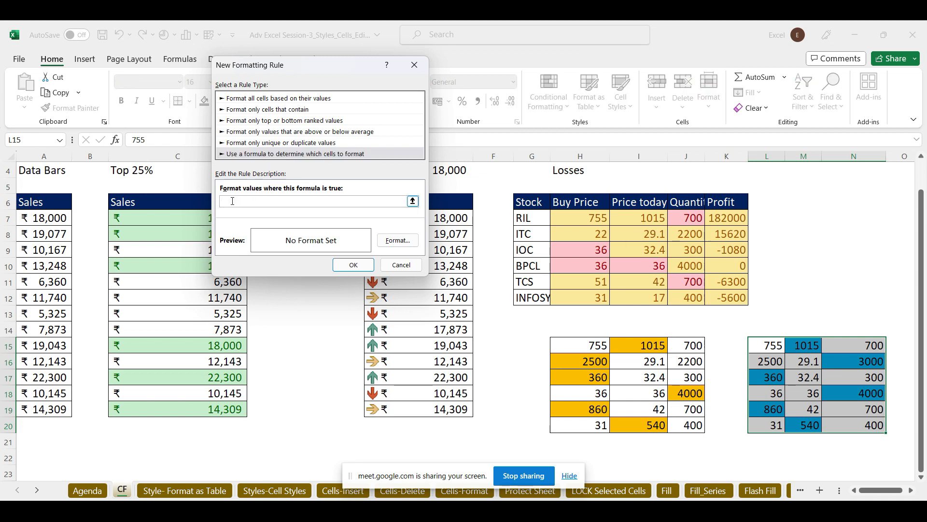
- Enter the rule formula =L15=min($L15:$N15) to match the lowest value in each row of the table
{"action": "type", "text": "="}
{"action": "left_click", "coordinate": [772, 344]}
{"action": "type", "text": "("}
{"action": "left_click_drag", "start_coordinate": [775, 346], "coordinate": [873, 348]}
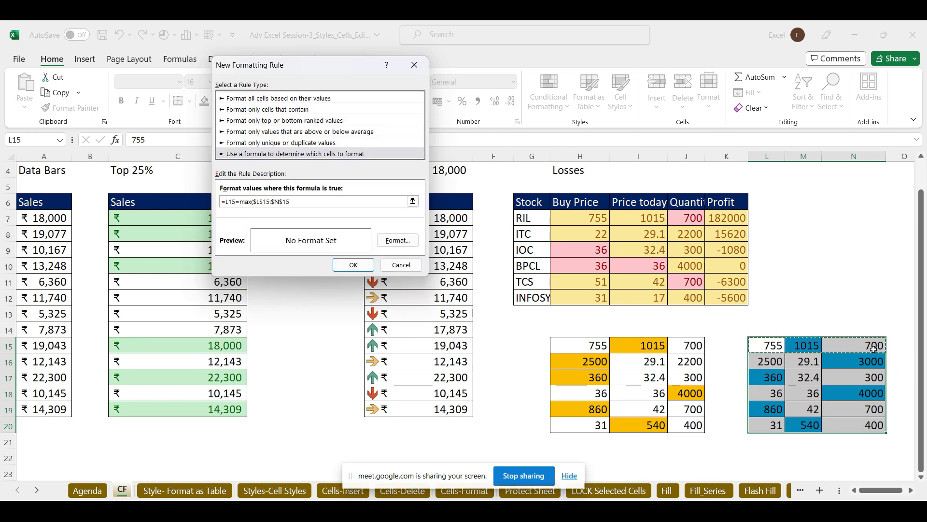
{"action": "left_click", "coordinate": [251, 202]}
{"action": "key", "text": "BackSpace"}
{"action": "key", "text": "BackSpace"}
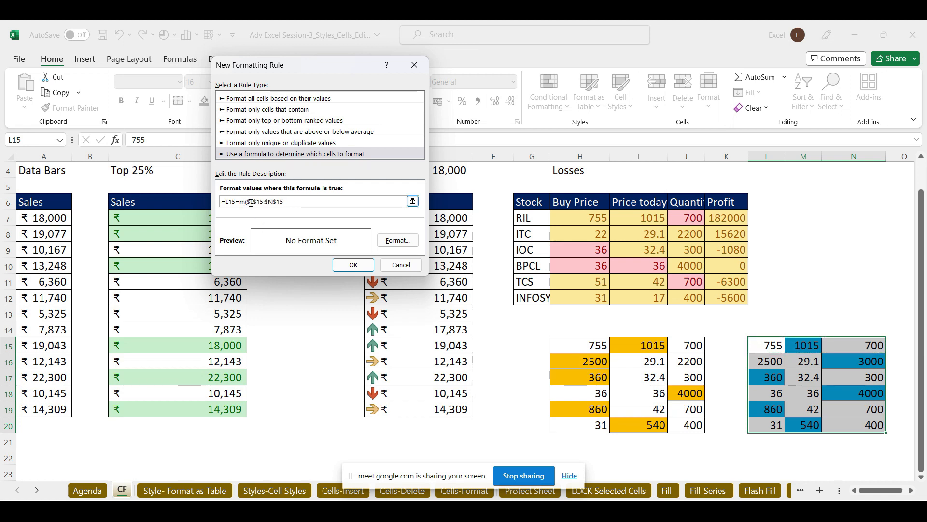
{"action": "type", "text": "in"}
{"action": "left_click", "coordinate": [263, 203]}
{"action": "key", "text": "BackSpace"}
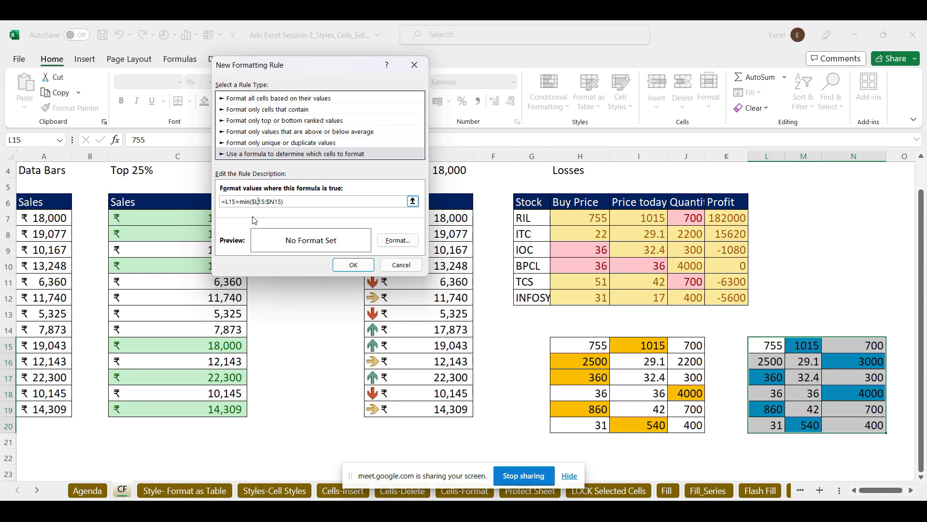
- Give the row-minimum rule an orange fill with white font and apply it to L15:N20
{"action": "left_click", "coordinate": [398, 240]}
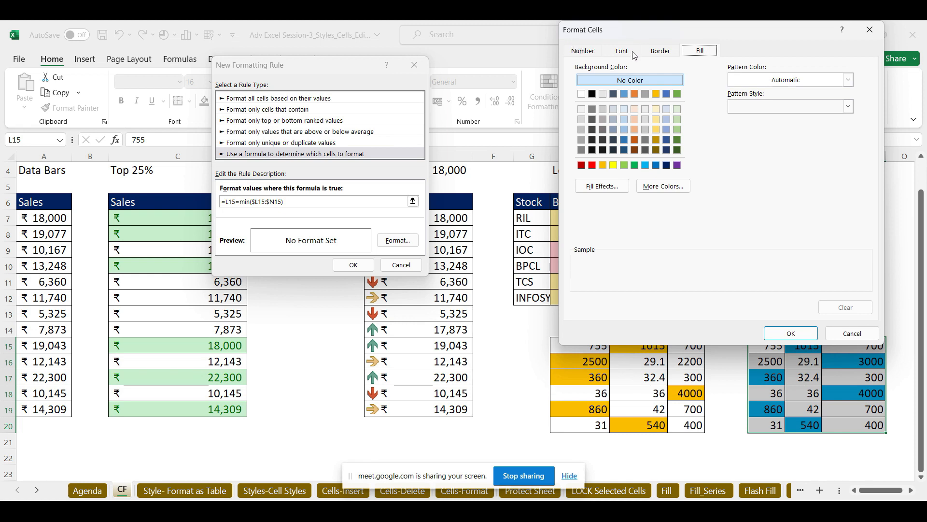
{"action": "left_click", "coordinate": [602, 166]}
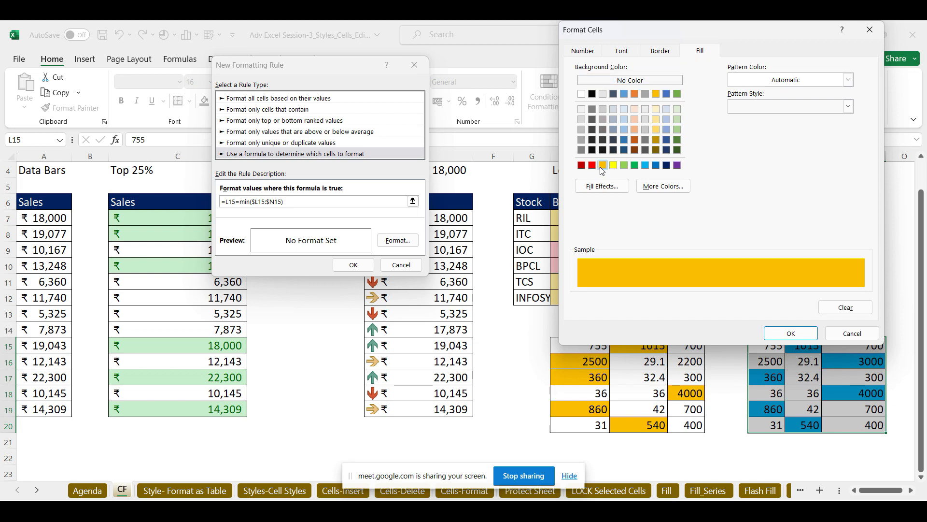
{"action": "left_click", "coordinate": [626, 52]}
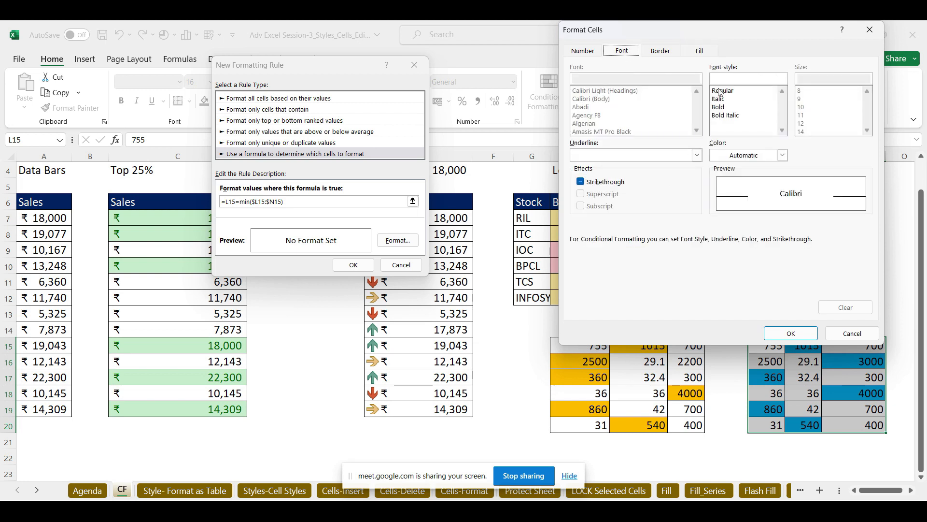
{"action": "left_click", "coordinate": [782, 155]}
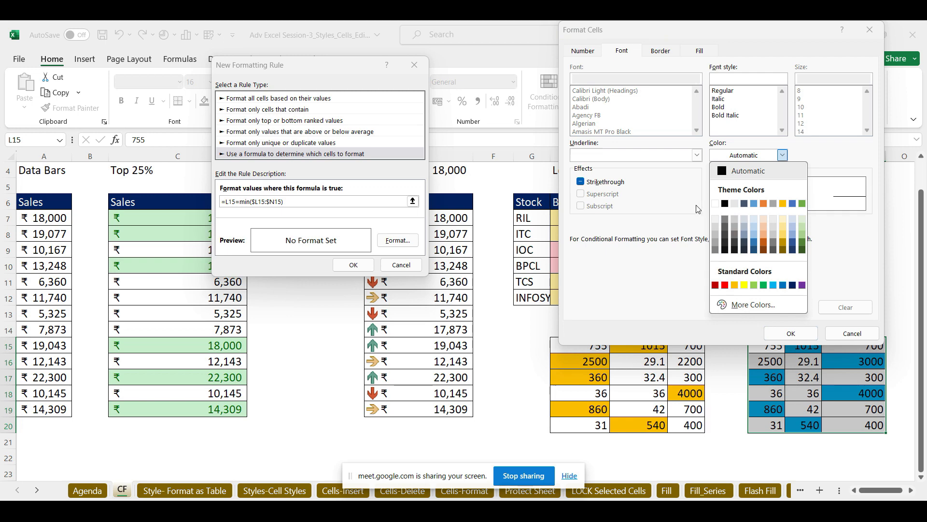
{"action": "left_click", "coordinate": [716, 203]}
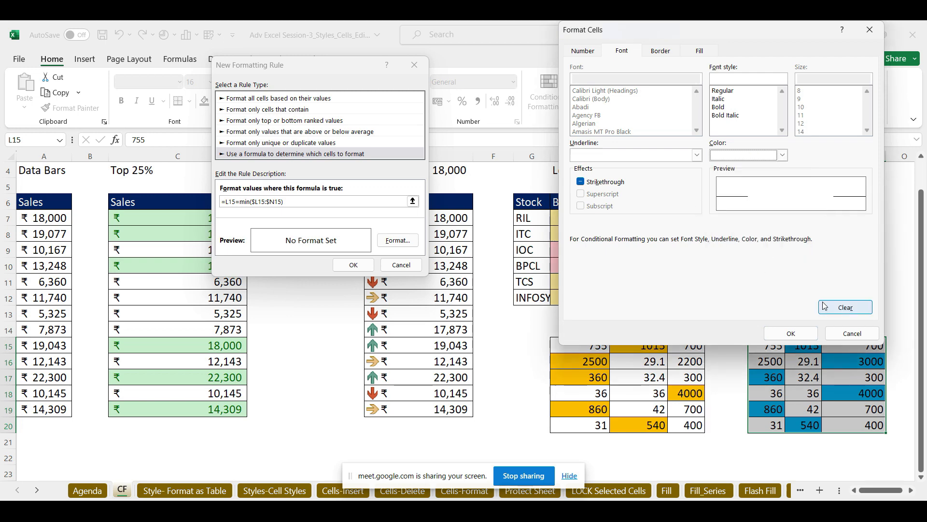
{"action": "left_click", "coordinate": [796, 334]}
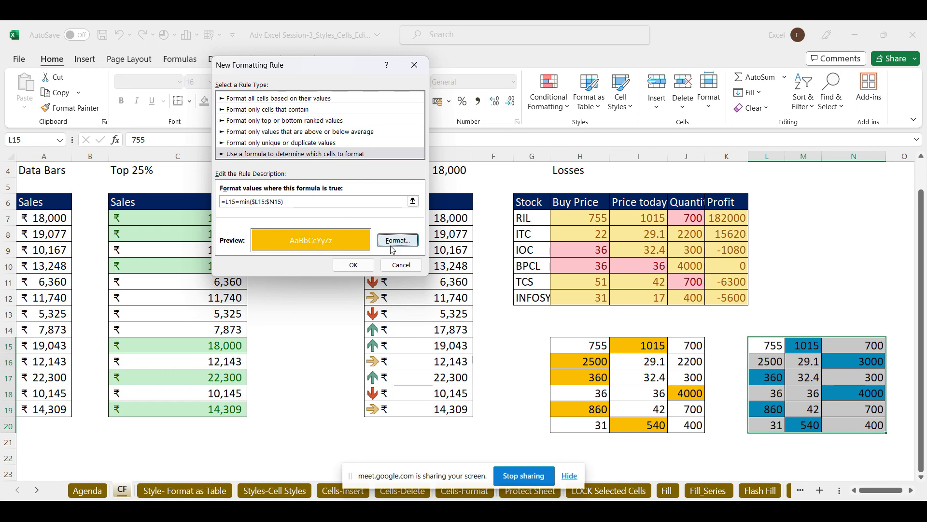
{"action": "left_click", "coordinate": [353, 266]}
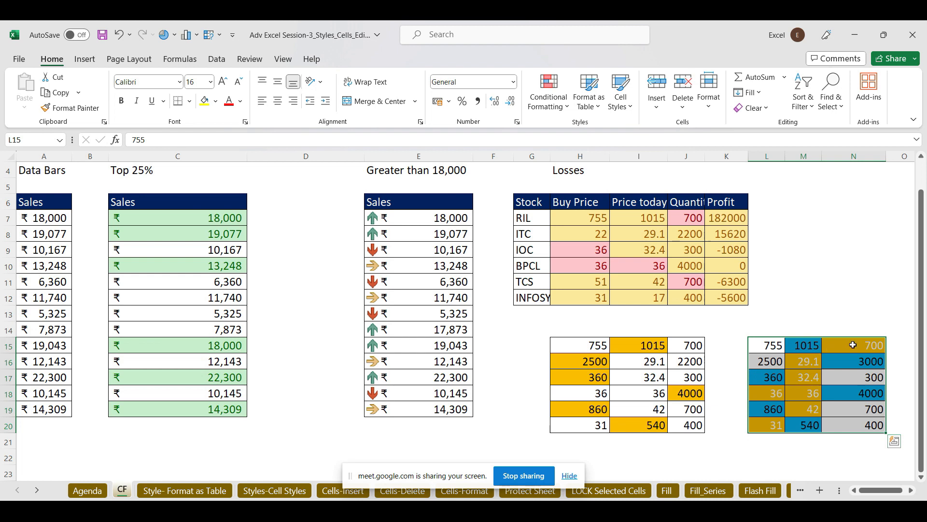
- Test the row-minimum highlighting by changing M15 to 15, N17 to 21 and N19 to 11
{"action": "left_click", "coordinate": [804, 345]}
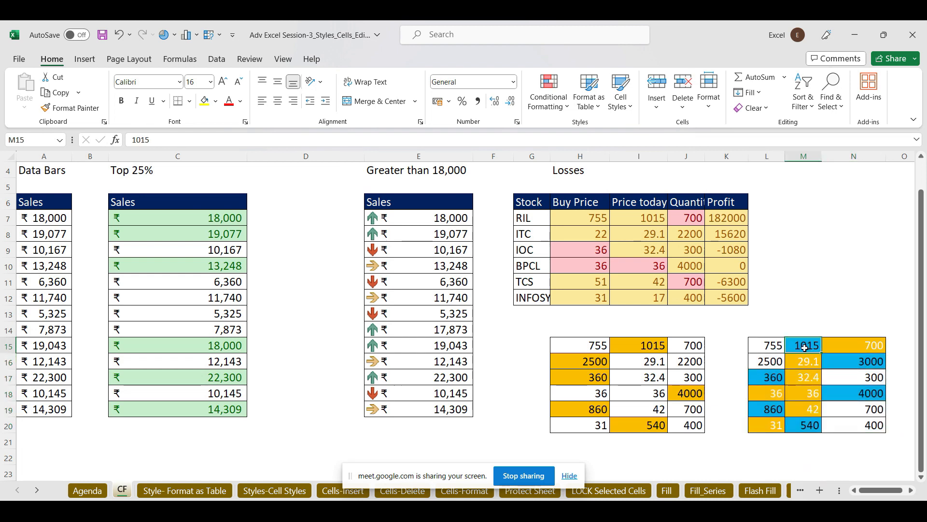
{"action": "type", "text": "15"}
{"action": "key", "text": "Return"}
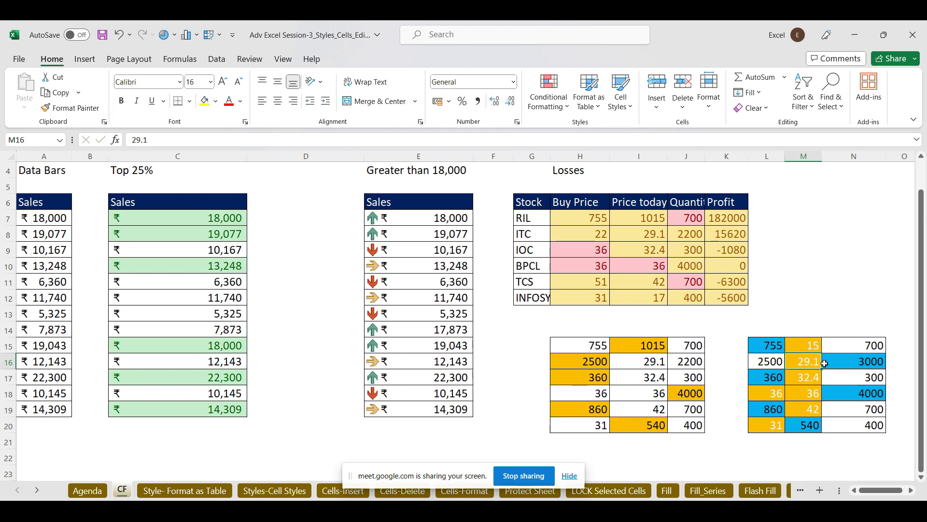
{"action": "left_click", "coordinate": [852, 377]}
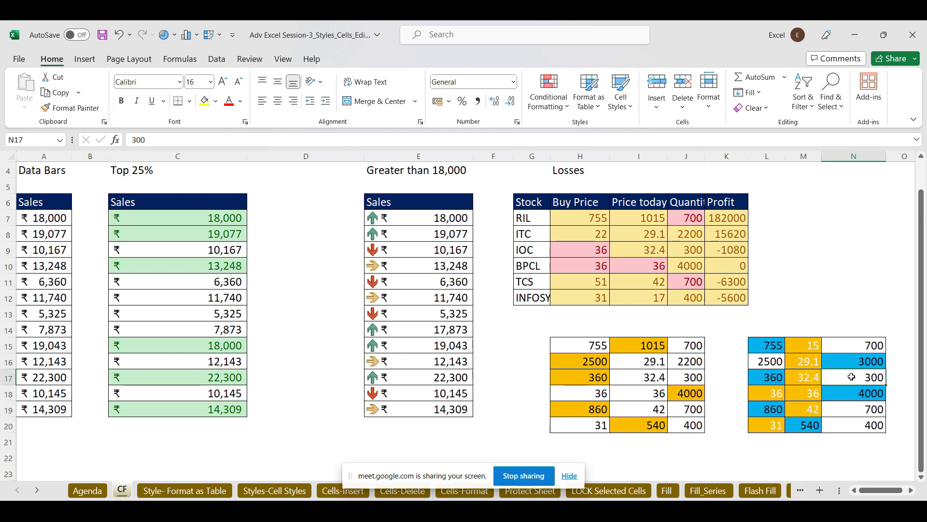
{"action": "type", "text": "21"}
{"action": "key", "text": "Return"}
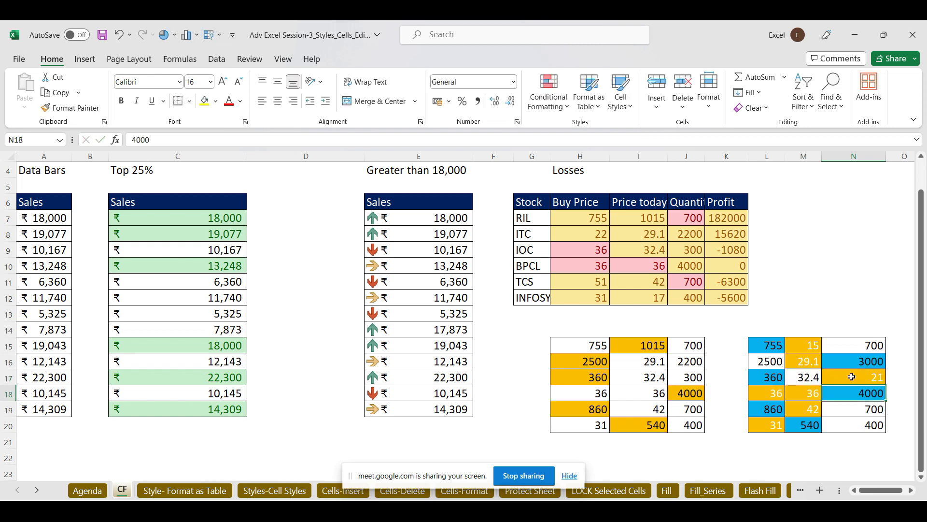
{"action": "left_click", "coordinate": [867, 410]}
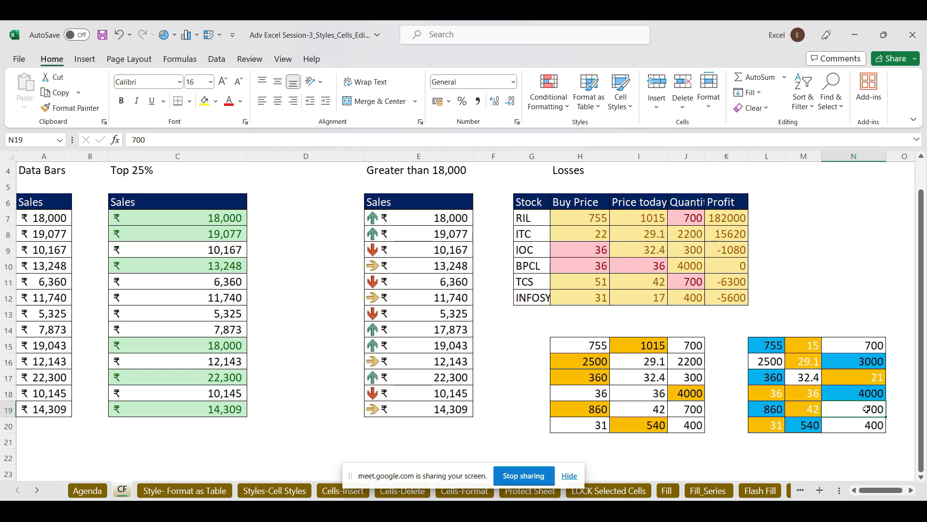
{"action": "type", "text": "11"}
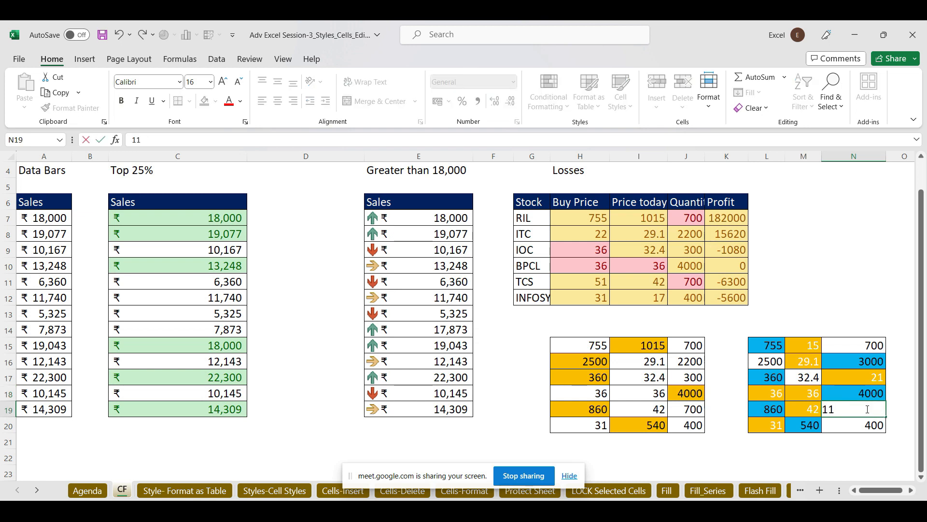
{"action": "key", "text": "Return"}
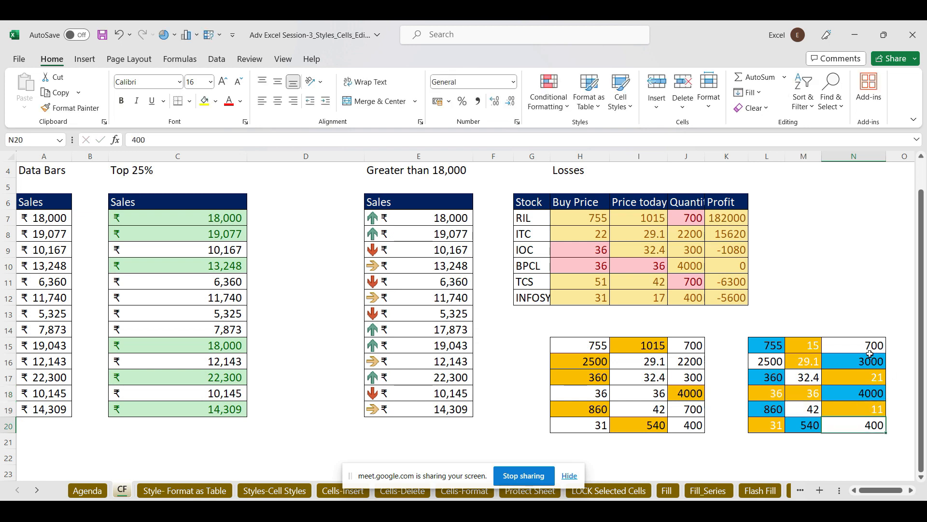
- Select the table L15:N20, check the Google Meet call for participants' replies and return to the Excel workbook
{"action": "left_click_drag", "start_coordinate": [771, 346], "coordinate": [862, 428]}
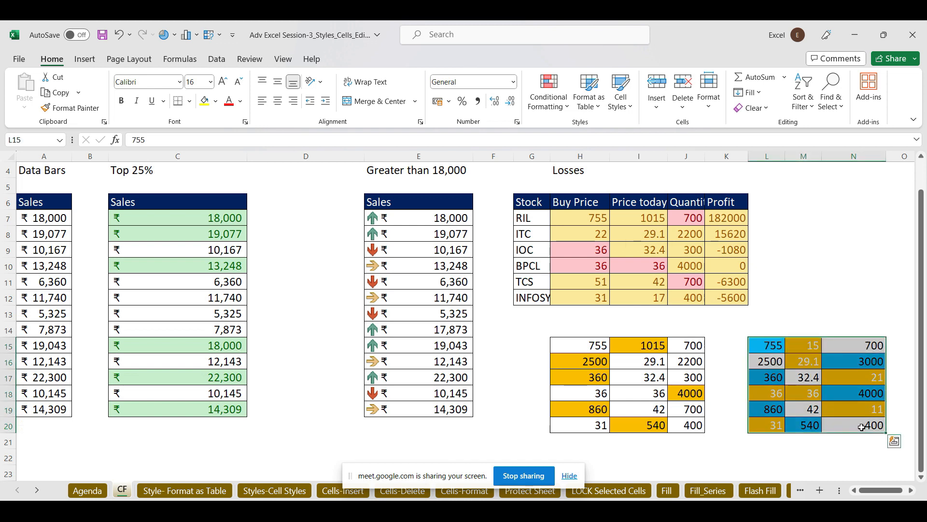
{"action": "mouse_move", "coordinate": [691, 511]}
{"action": "mouse_move", "coordinate": [505, 511]}
{"action": "left_click", "coordinate": [459, 466]}
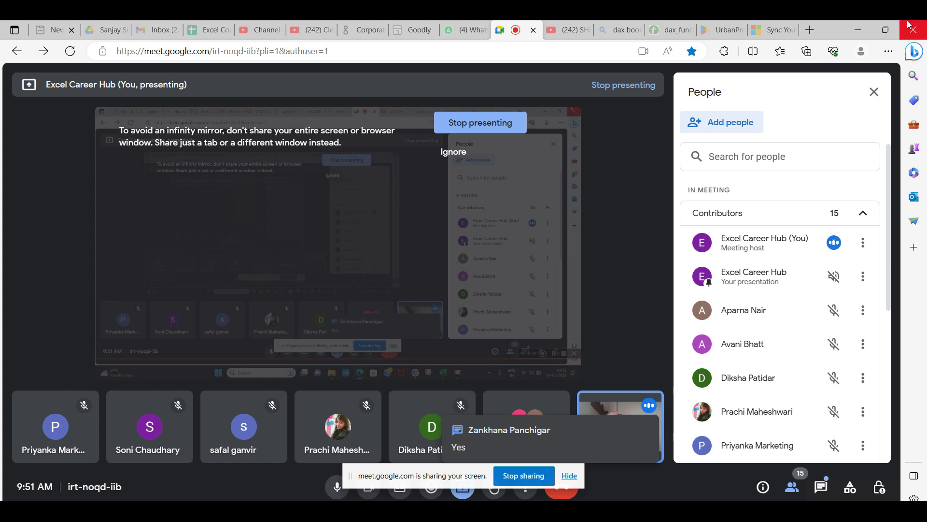
{"action": "left_click", "coordinate": [858, 30]}
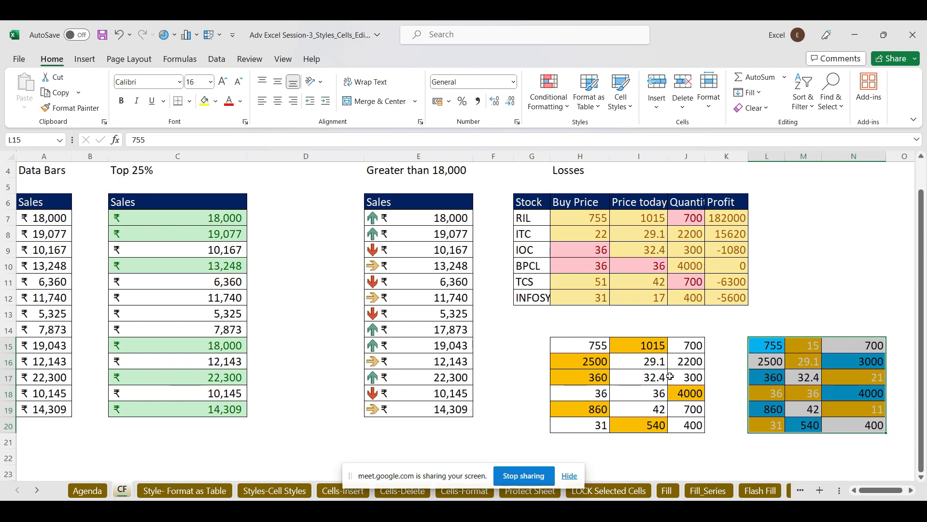
- Open the conditional formatting rules manager for the table H15:J20
{"action": "left_click", "coordinate": [570, 107]}
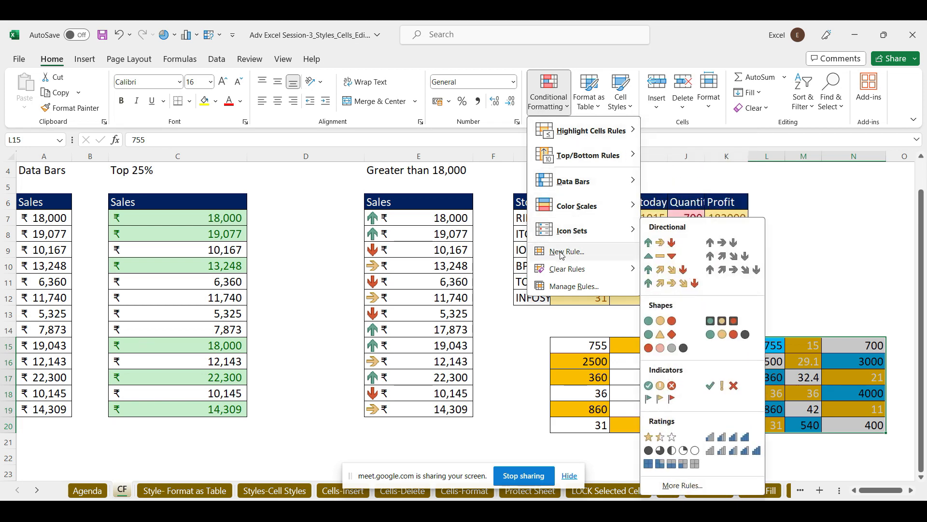
{"action": "mouse_move", "coordinate": [558, 274]}
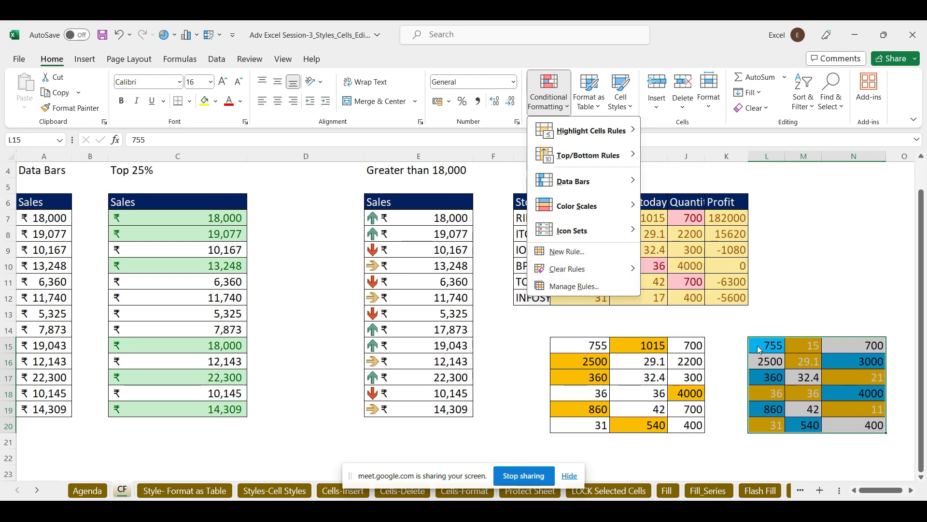
{"action": "left_click", "coordinate": [599, 345]}
{"action": "left_click_drag", "start_coordinate": [598, 346], "coordinate": [691, 421]}
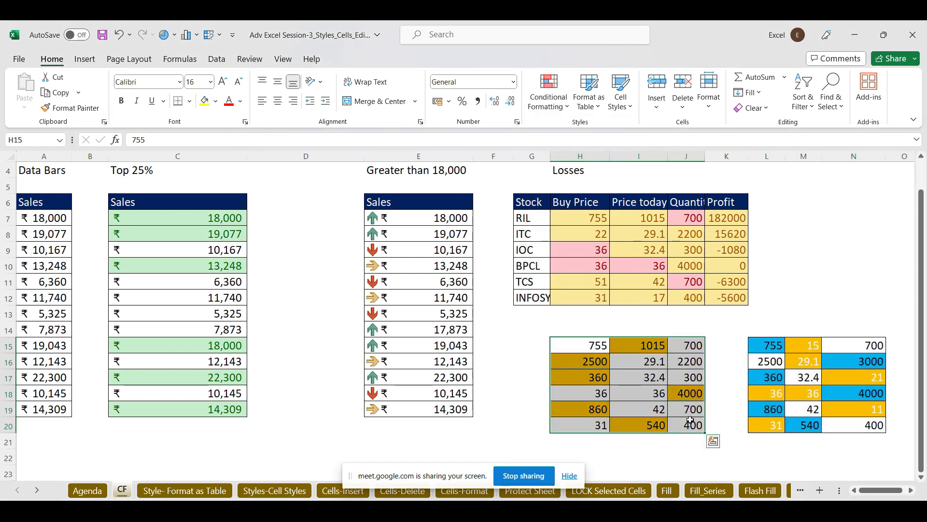
{"action": "left_click", "coordinate": [567, 110]}
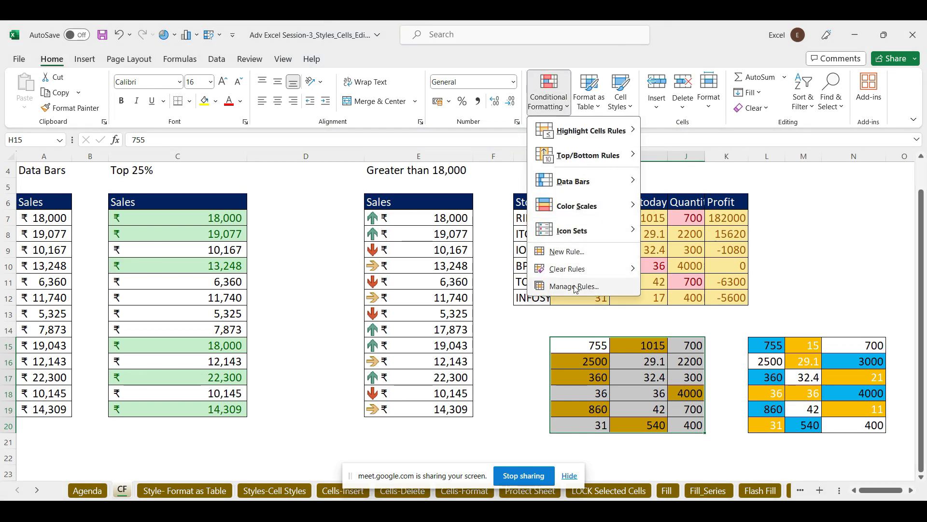
{"action": "left_click", "coordinate": [574, 286]}
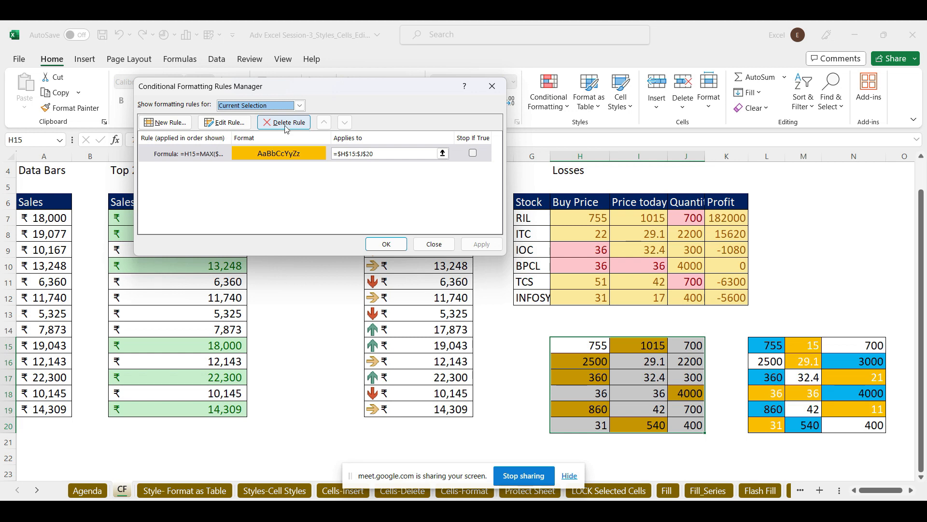
- Edit the H15:J20 rule so its formula is =H15=MIN($H15:$J15), and apply it to highlight row minimums
{"action": "left_click", "coordinate": [224, 124]}
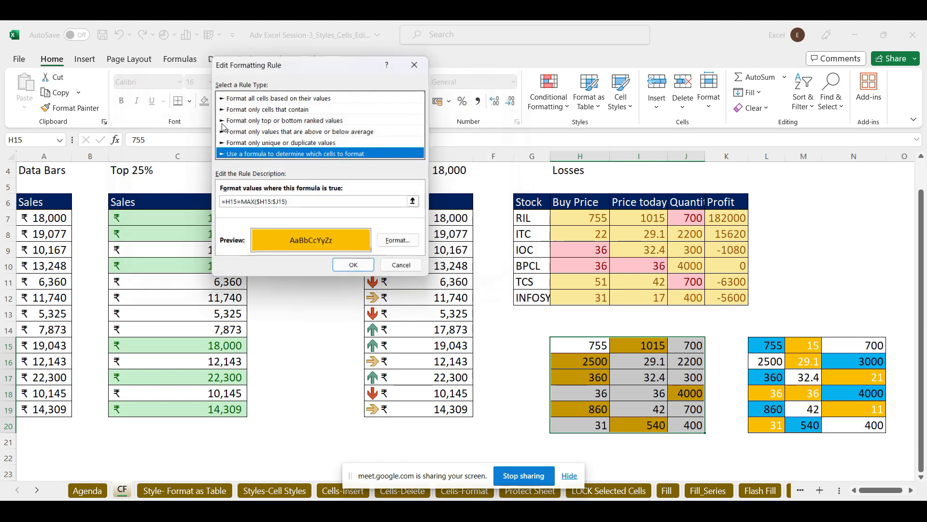
{"action": "left_click", "coordinate": [255, 202]}
{"action": "key", "text": "BackSpace"}
{"action": "key", "text": "BackSpace"}
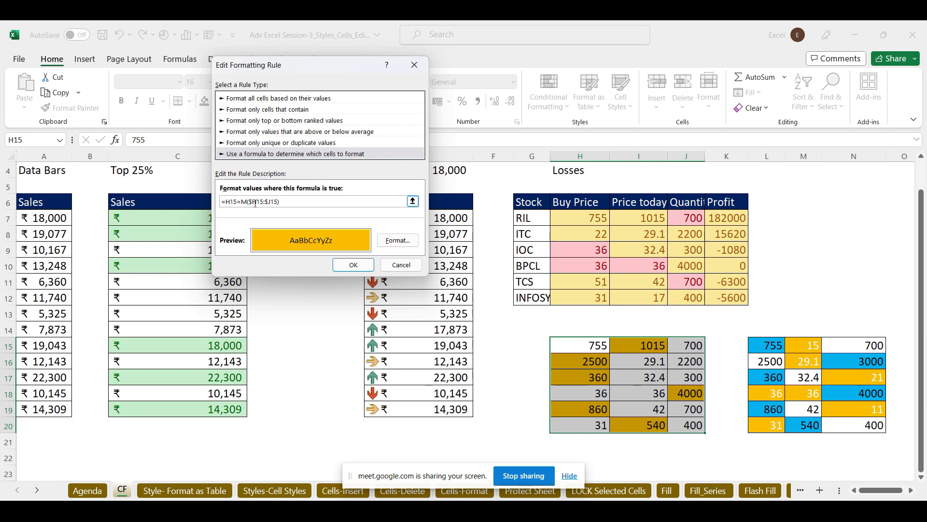
{"action": "type", "text": "in"}
{"action": "left_click", "coordinate": [353, 265]}
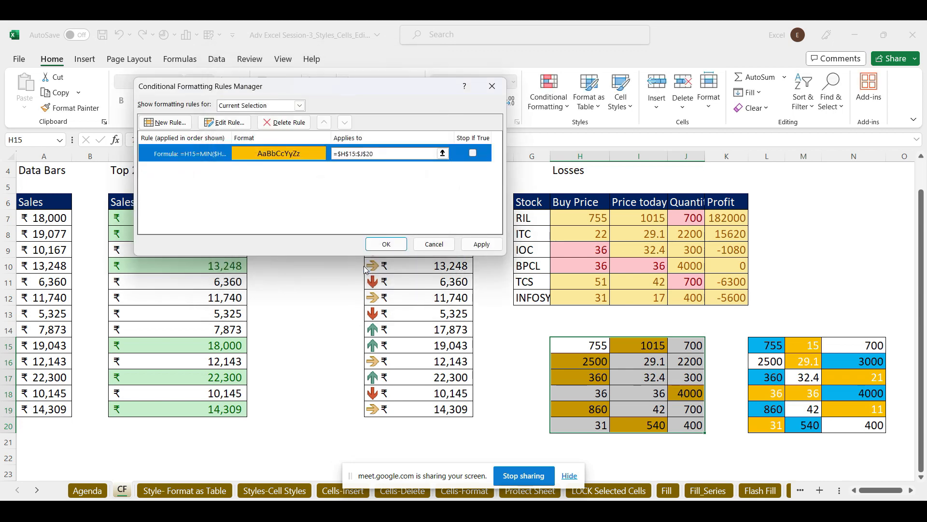
{"action": "left_click", "coordinate": [387, 245]}
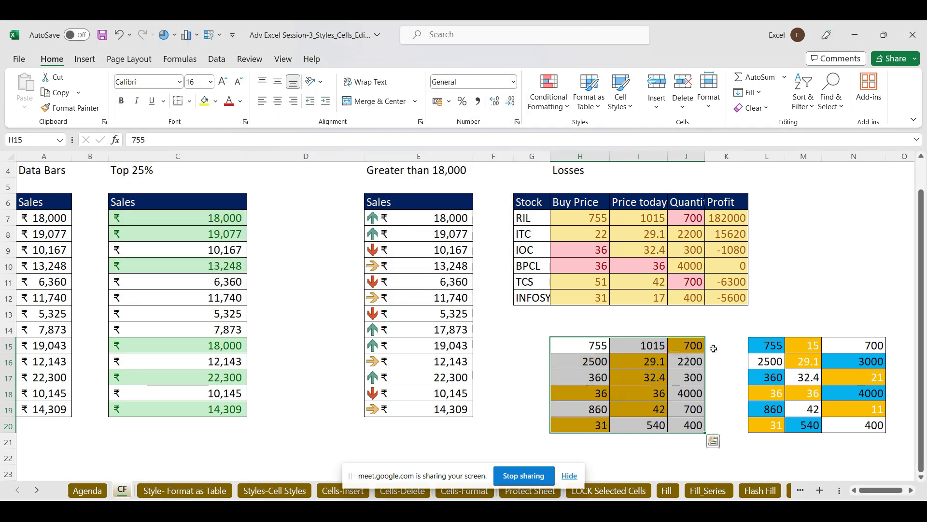
{"action": "left_click_drag", "start_coordinate": [592, 352], "coordinate": [679, 433]}
- Switch from the CF sheet to the Style- Format as Table sheet and show the expense table starting at D17
{"action": "left_click", "coordinate": [193, 491]}
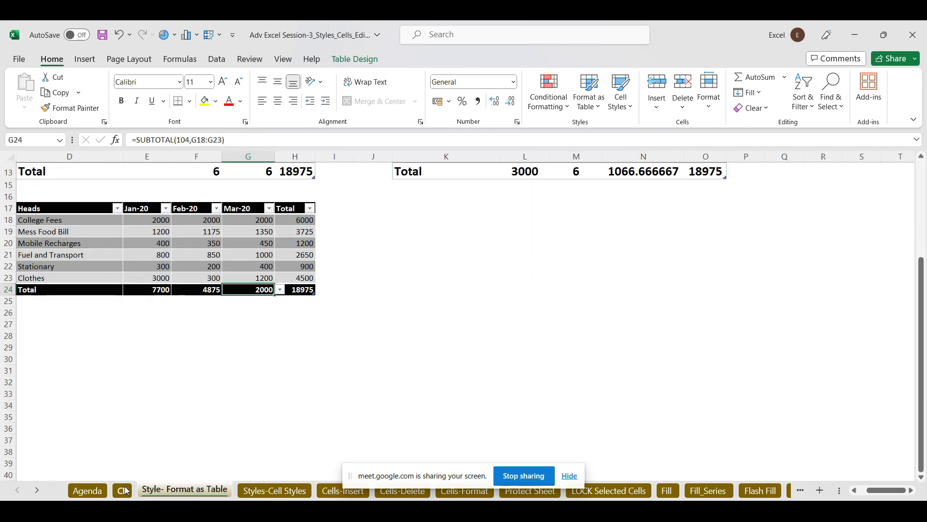
{"action": "left_click", "coordinate": [124, 491]}
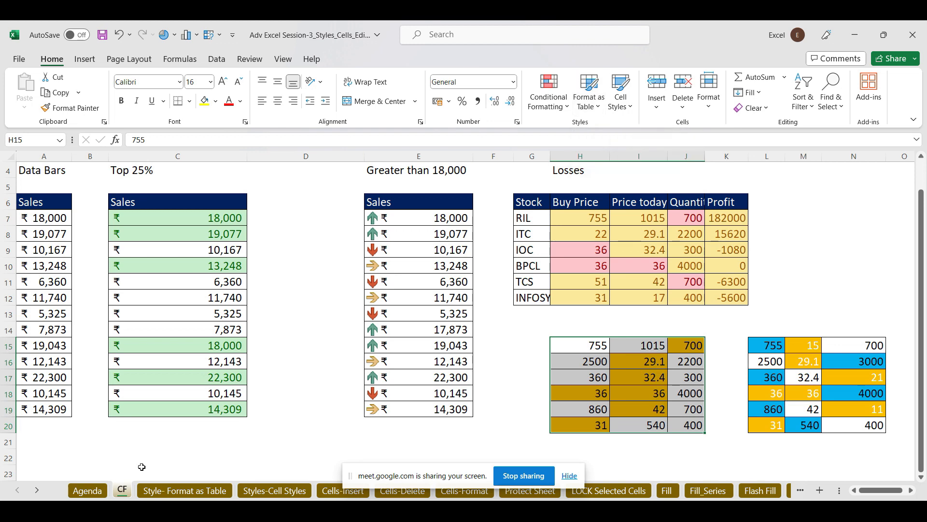
{"action": "left_click", "coordinate": [192, 488]}
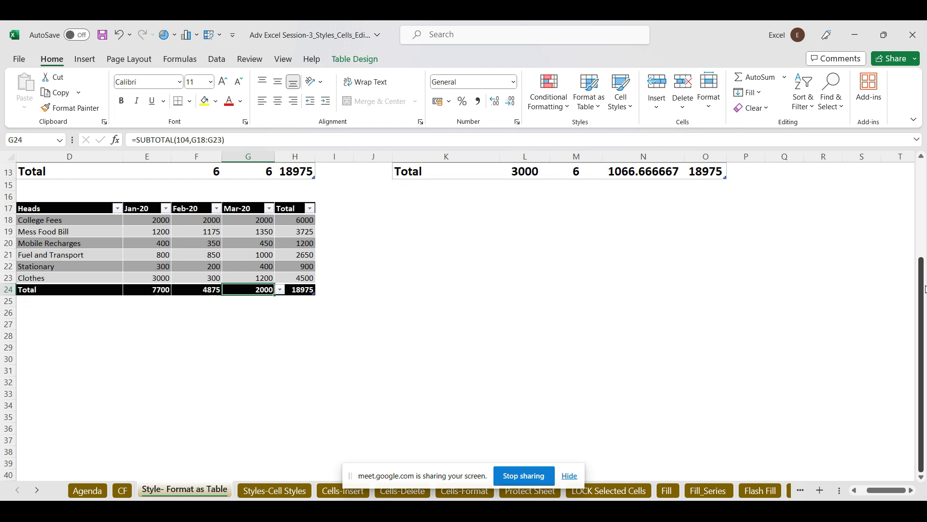
{"action": "left_click_drag", "start_coordinate": [921, 263], "coordinate": [909, 178]}
{"action": "scroll", "coordinate": [909, 178], "scroll_direction": "down", "scroll_amount": 3}
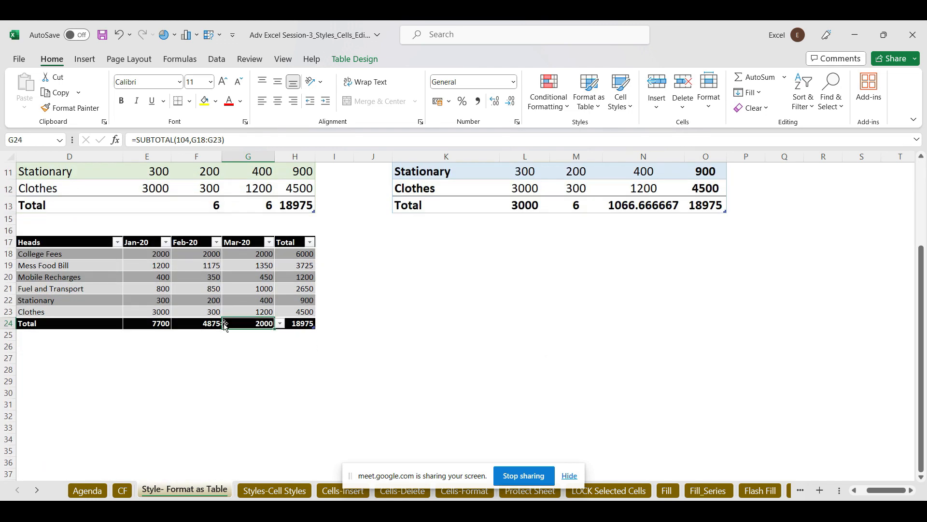
- Copy the table range D17:H23 without its total row and paste it as values only at K17
{"action": "left_click_drag", "start_coordinate": [54, 241], "coordinate": [292, 308]}
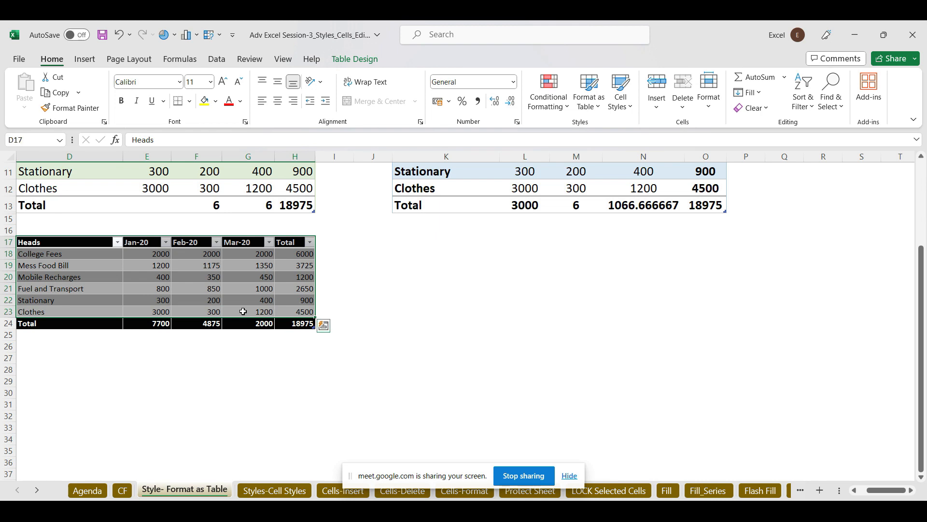
{"action": "key", "text": "ctrl+c"}
{"action": "left_click", "coordinate": [418, 241]}
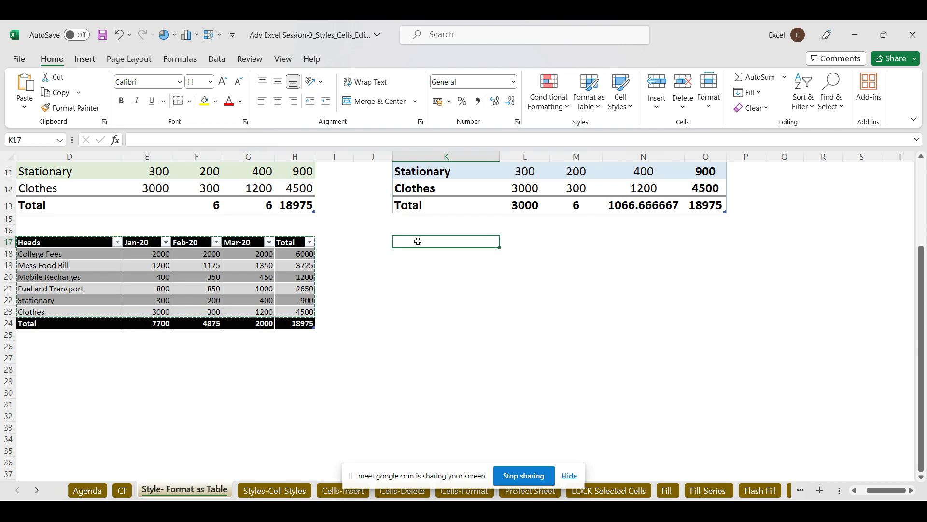
{"action": "key", "text": "ctrl+alt+v"}
{"action": "key", "text": "v"}
{"action": "key", "text": "Return"}
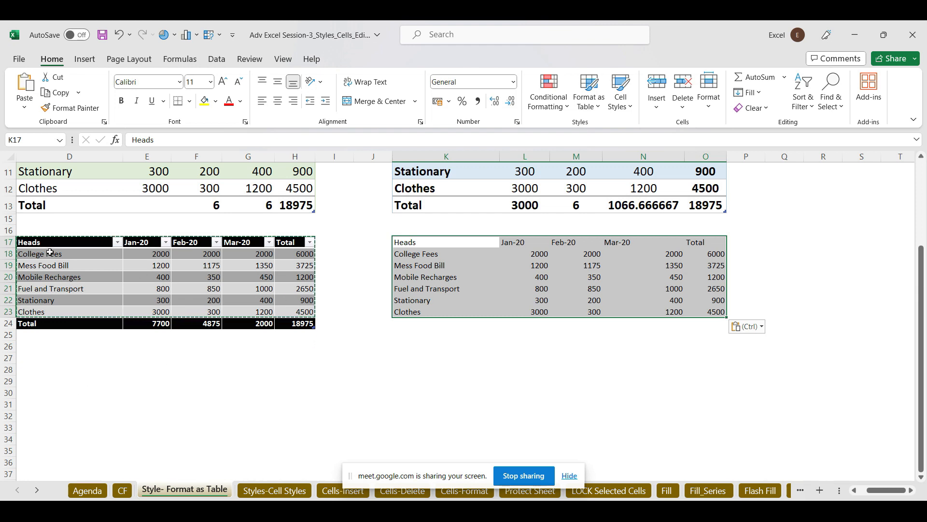
- Repeat the values-only paste of D17:H23 at K17, and clear the pasted range K17:O23
{"action": "left_click_drag", "start_coordinate": [37, 242], "coordinate": [310, 274]}
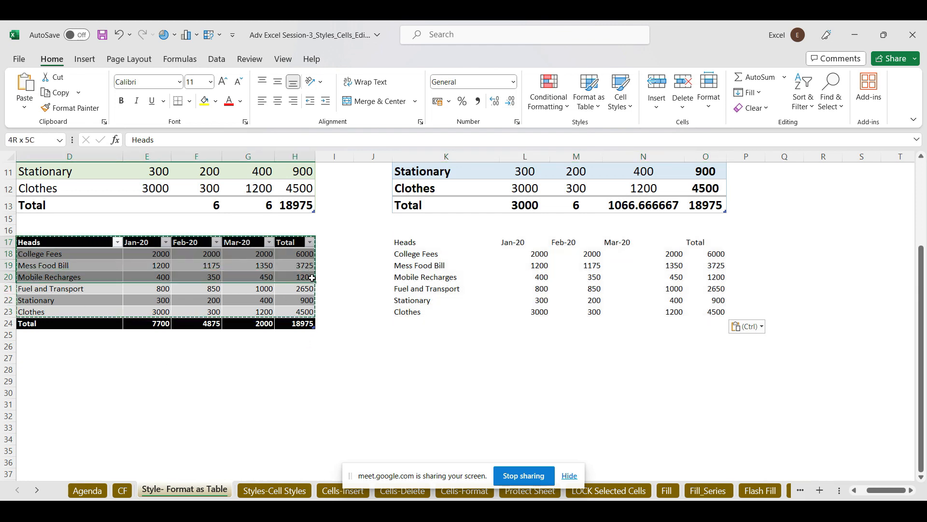
{"action": "left_click_drag", "start_coordinate": [310, 311], "coordinate": [310, 313]}
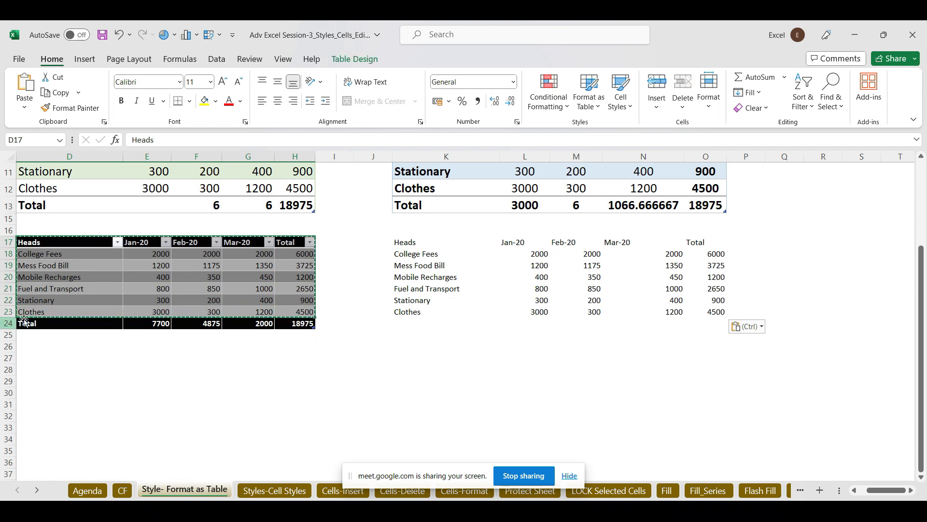
{"action": "key", "text": "ctrl+c"}
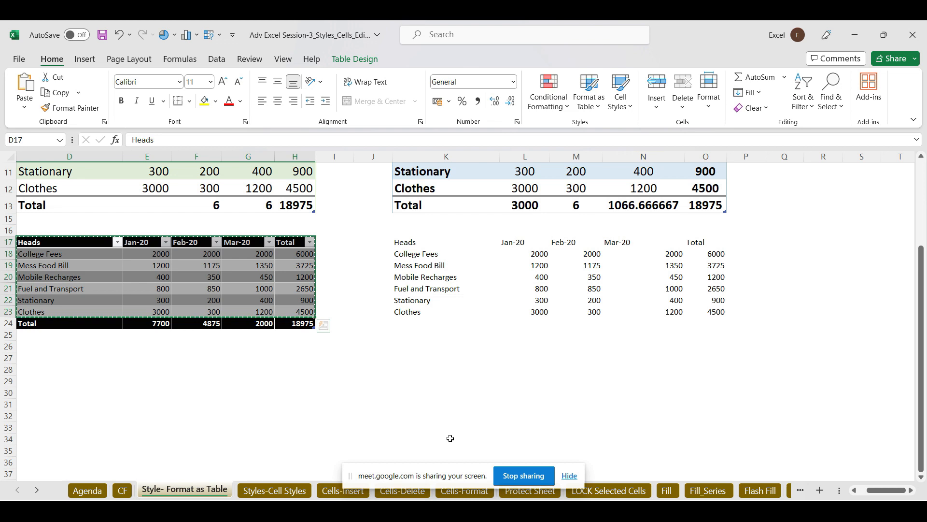
{"action": "left_click", "coordinate": [423, 241]}
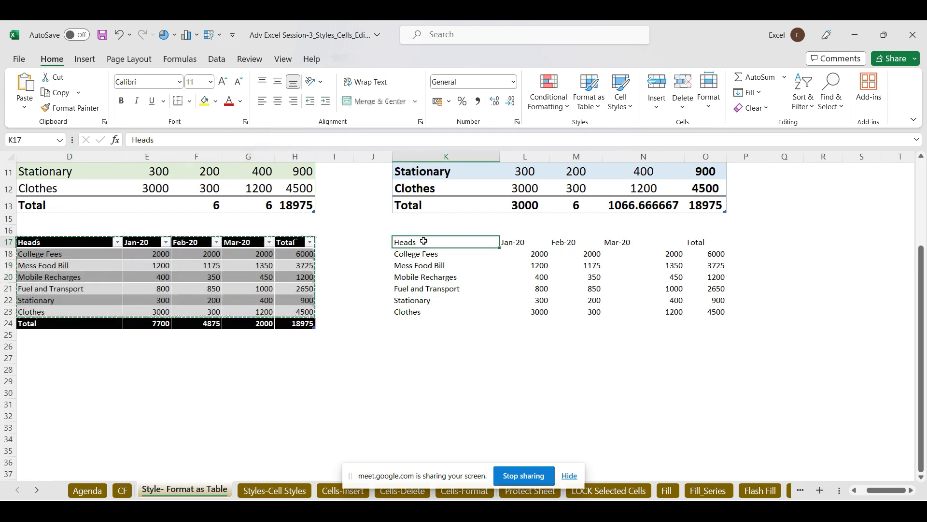
{"action": "key", "text": "ctrl+alt+v"}
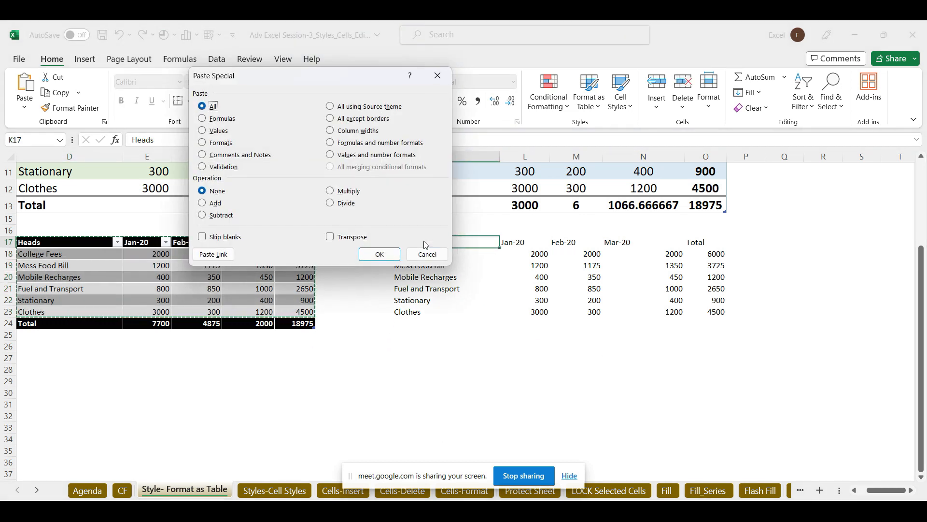
{"action": "key", "text": "v"}
{"action": "key", "text": "Return"}
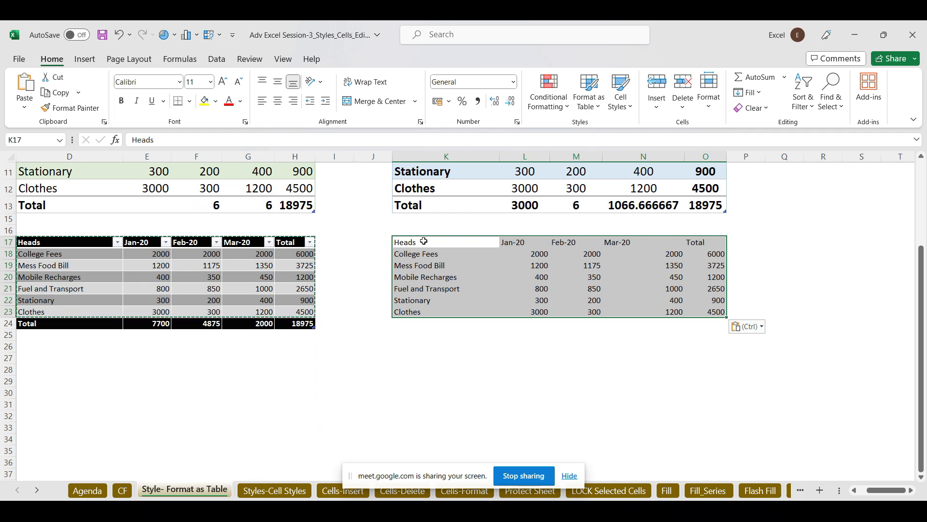
{"action": "left_click_drag", "start_coordinate": [424, 241], "coordinate": [715, 313]}
{"action": "key", "text": "Delete"}
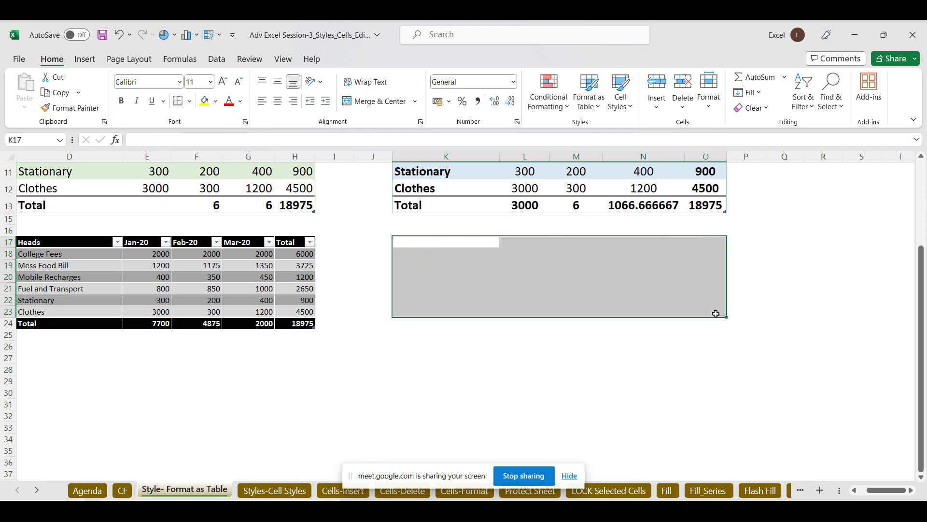
- Copy D17:H23, paste it as values only at J17 using Paste Special, and autofit the width of column J
{"action": "left_click_drag", "start_coordinate": [76, 246], "coordinate": [304, 314]}
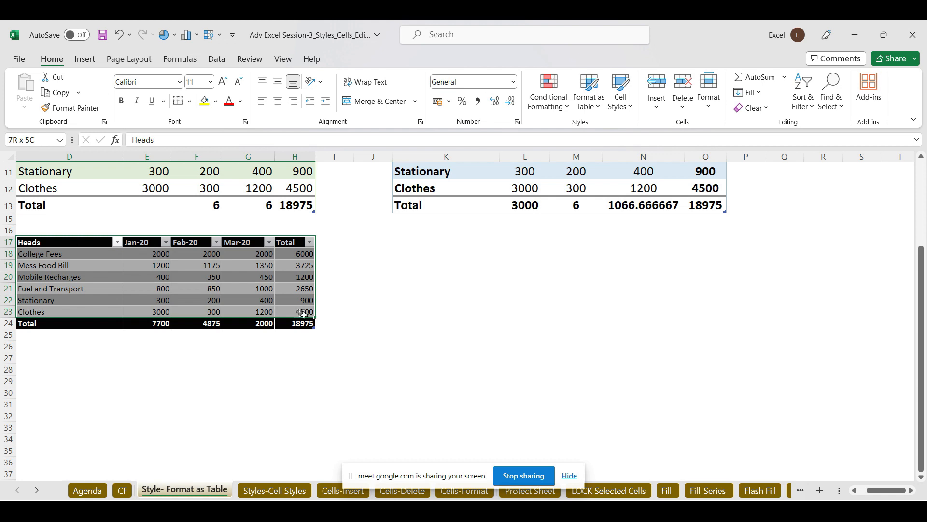
{"action": "key", "text": "ctrl+c"}
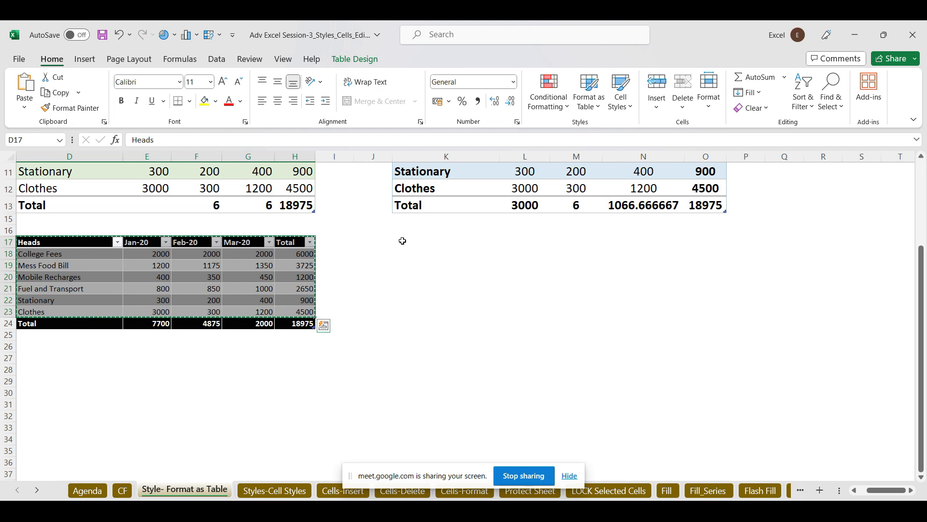
{"action": "left_click", "coordinate": [385, 241]}
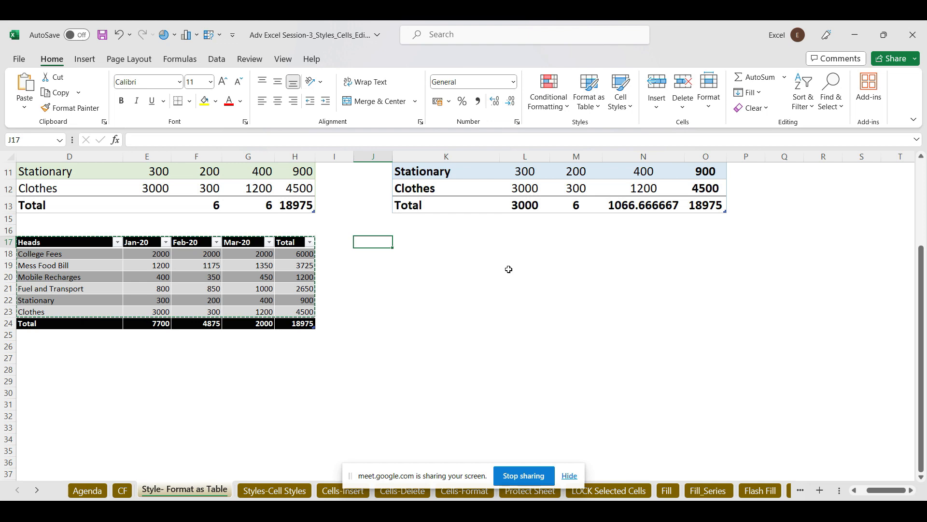
{"action": "key", "text": "ctrl+alt+v"}
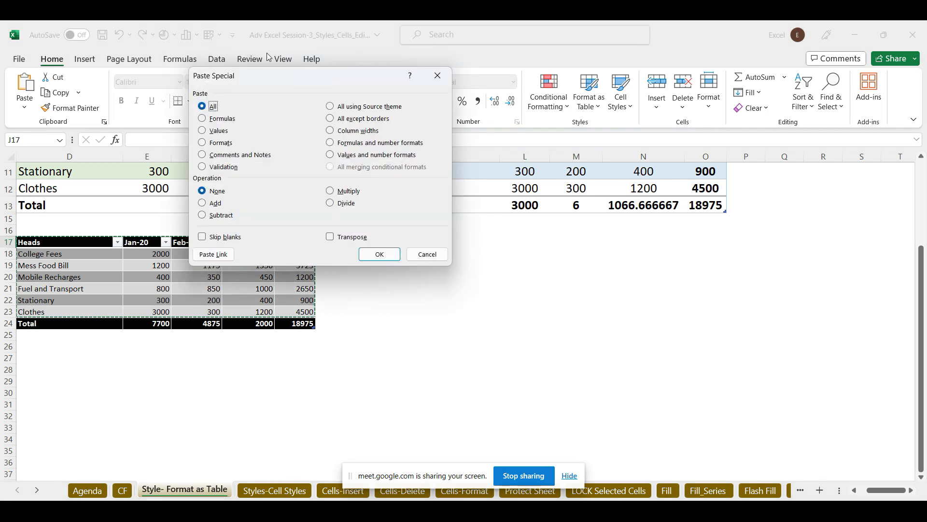
{"action": "left_click_drag", "start_coordinate": [269, 79], "coordinate": [674, 68]}
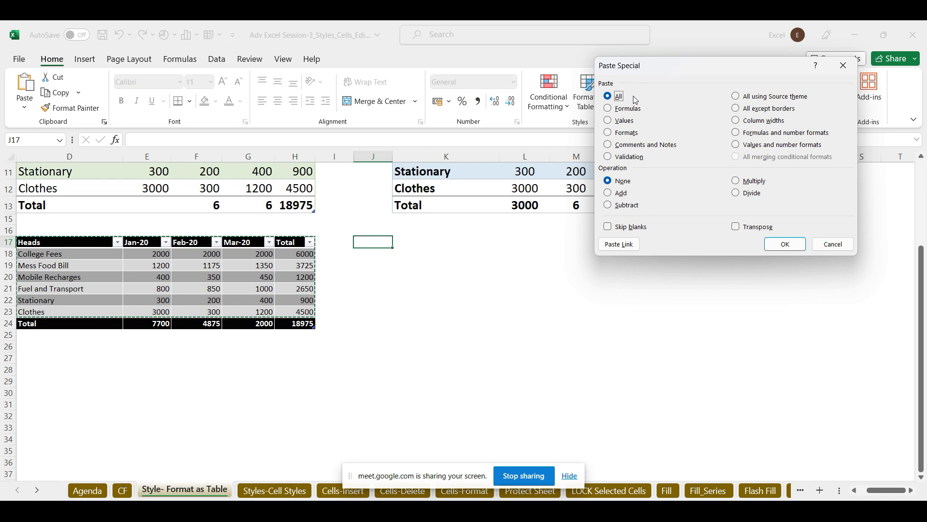
{"action": "left_click", "coordinate": [608, 121]}
{"action": "left_click", "coordinate": [785, 244]}
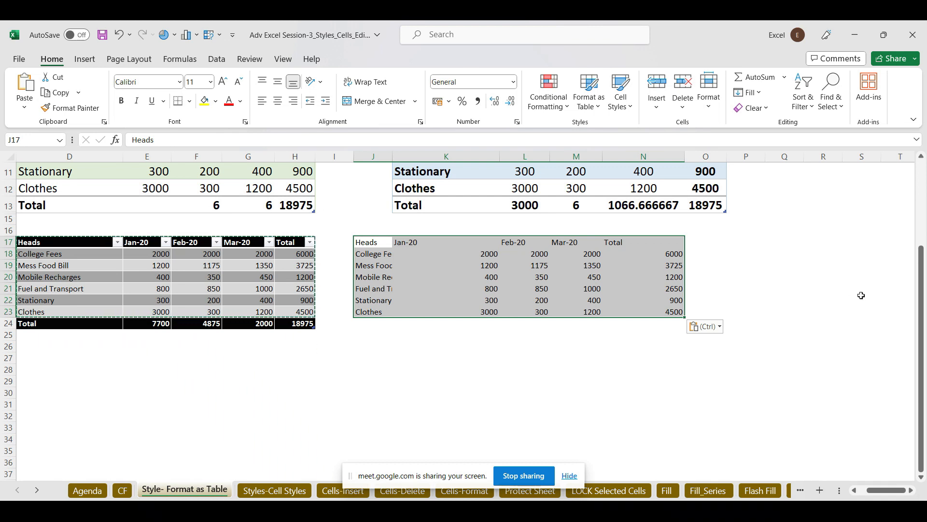
{"action": "double_click", "coordinate": [393, 156]}
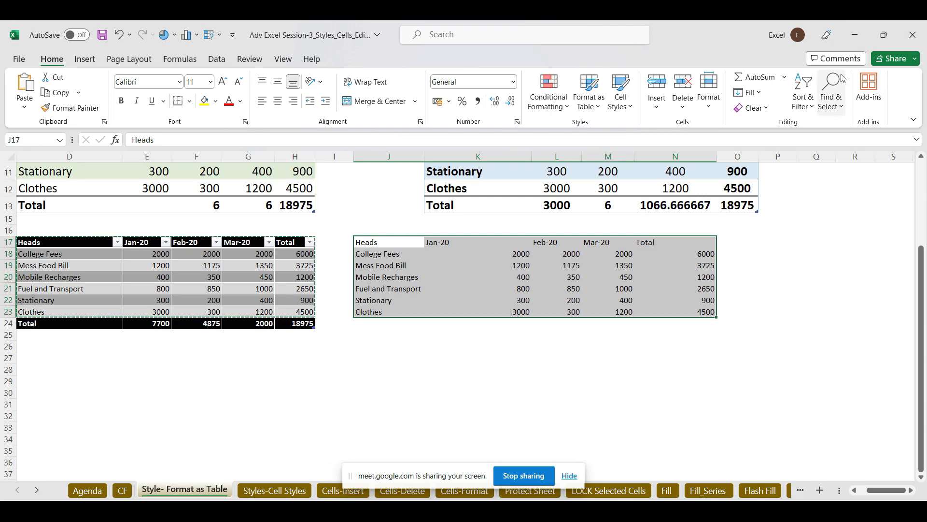
- Minimize the open windows to check the Google Meet call, and return to the Adv Excel Session-3 workbook in Excel
{"action": "left_click", "coordinate": [856, 38]}
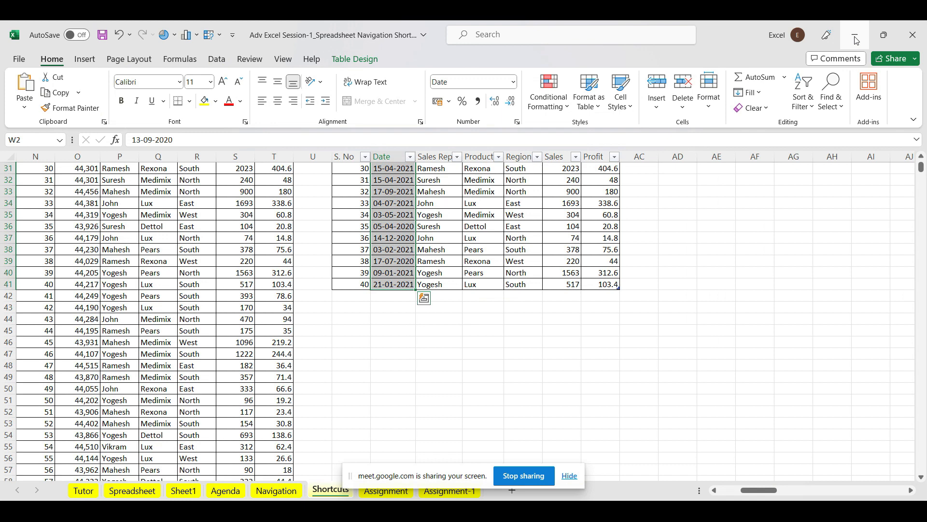
{"action": "left_click", "coordinate": [856, 39]}
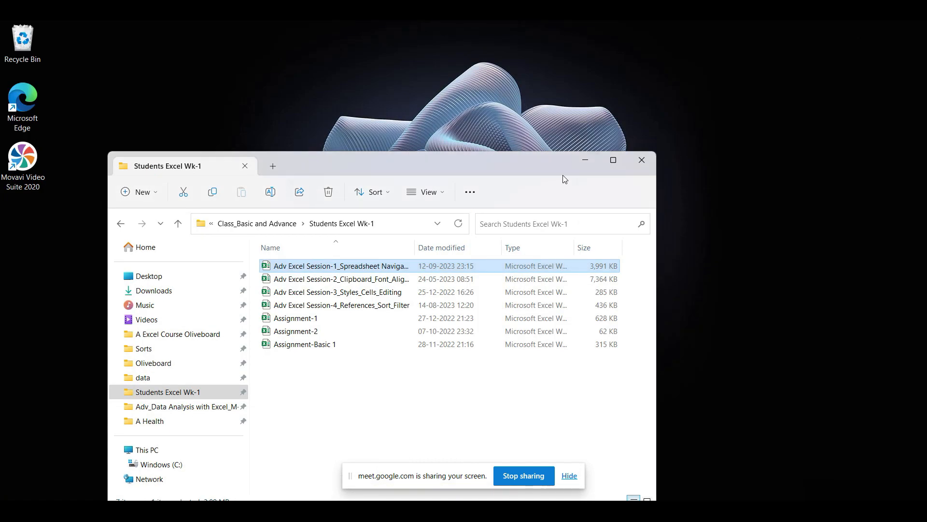
{"action": "left_click", "coordinate": [586, 159]}
{"action": "mouse_move", "coordinate": [505, 512]}
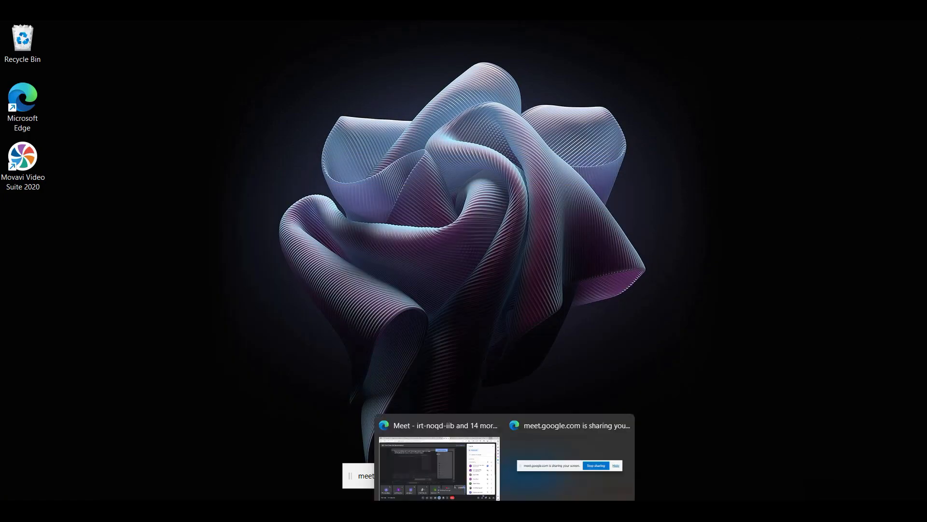
{"action": "left_click", "coordinate": [457, 474]}
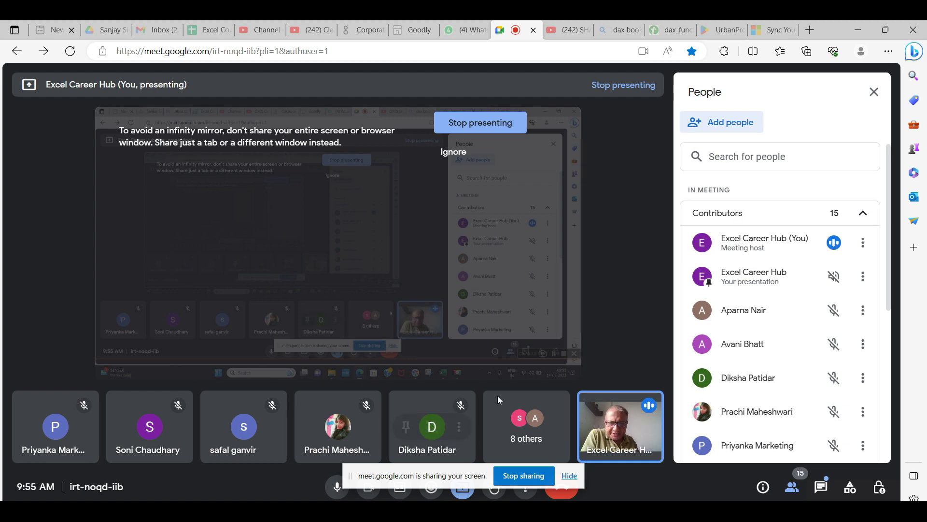
{"action": "mouse_move", "coordinate": [436, 410]}
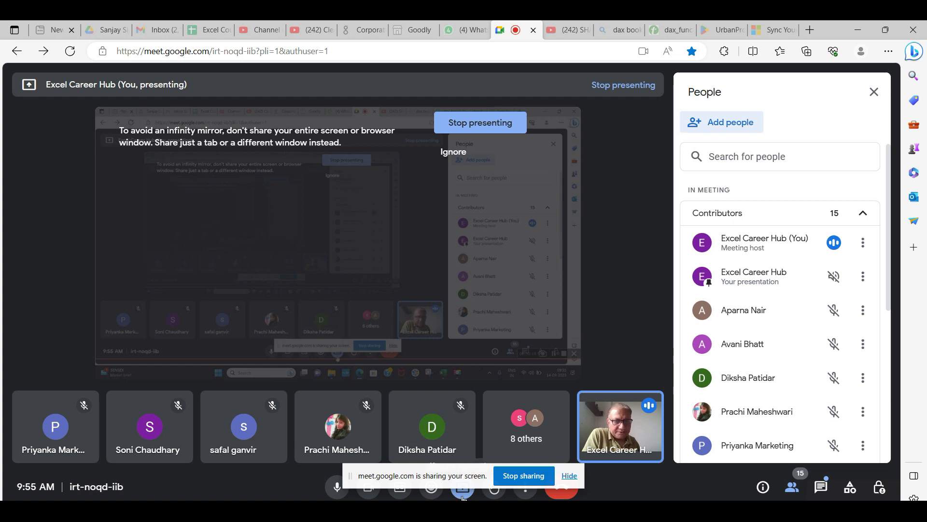
{"action": "mouse_move", "coordinate": [666, 519]}
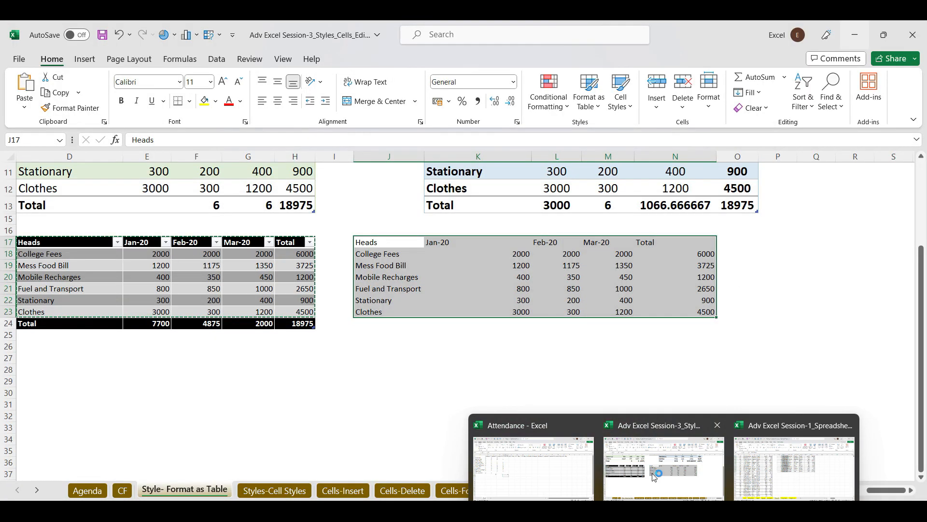
{"action": "left_click", "coordinate": [652, 472]}
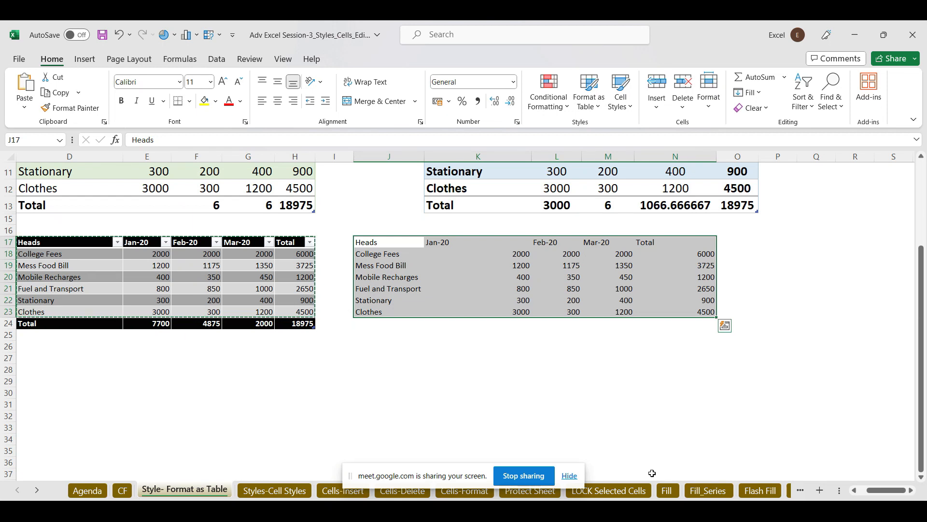
- Stop sharing the screen, switch to the Google Meet call and admit the waiting participant, closing the People list
{"action": "left_click", "coordinate": [526, 476]}
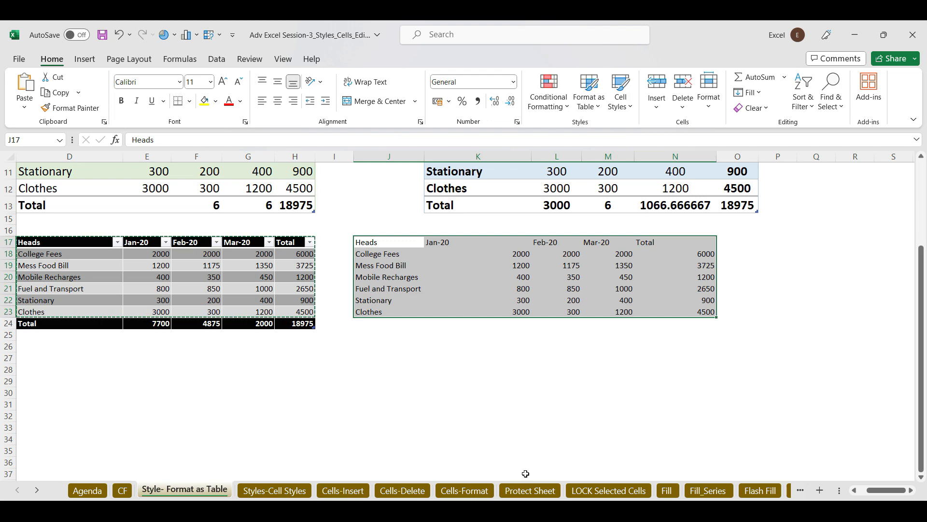
{"action": "left_click", "coordinate": [858, 38]}
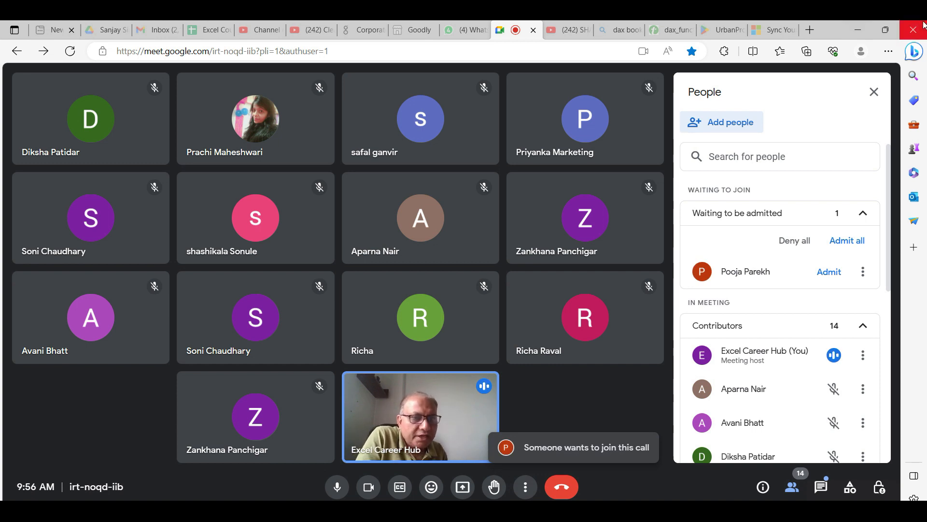
{"action": "left_click", "coordinate": [830, 273]}
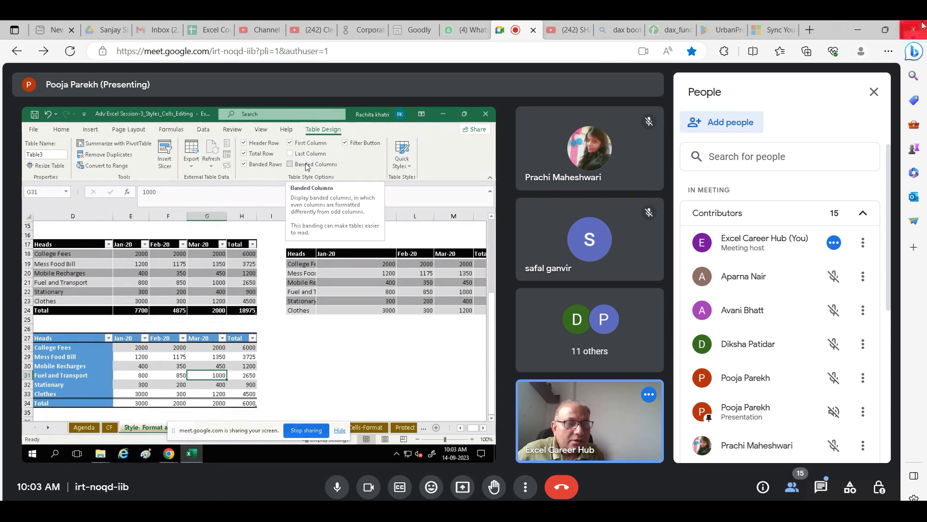
{"action": "left_click", "coordinate": [874, 92]}
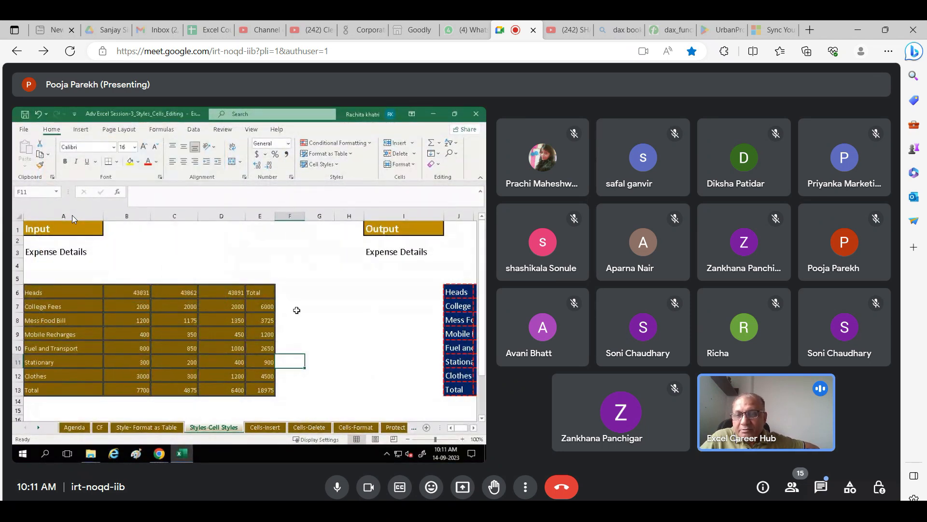
- Apply the custom blue cell style with gold text to the expense table A6:E13 on the Styles-Cell Styles sheet
{"action": "left_click_drag", "start_coordinate": [78, 291], "coordinate": [269, 390]}
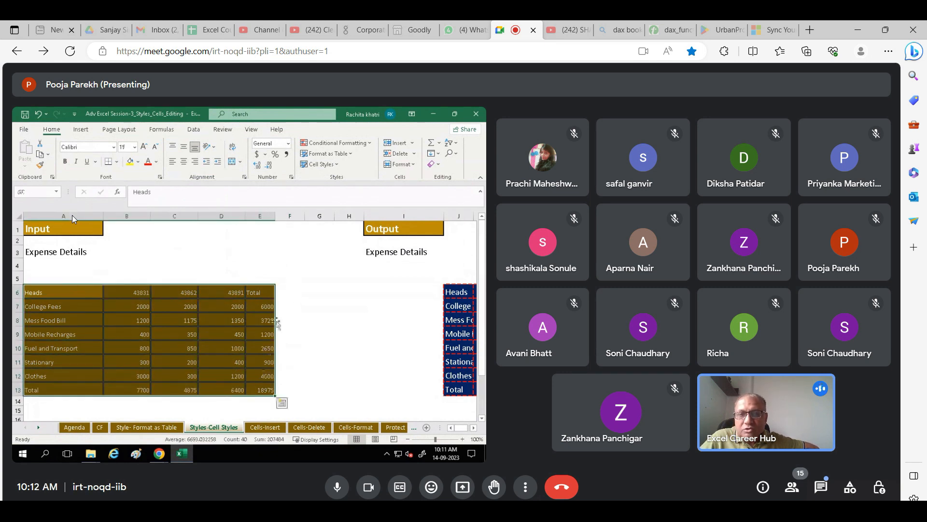
{"action": "left_click", "coordinate": [338, 165]}
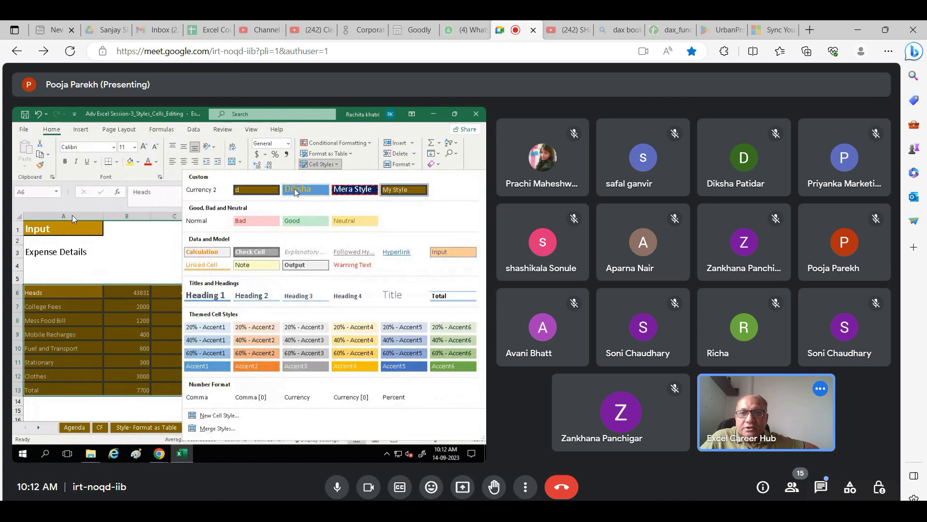
{"action": "left_click", "coordinate": [296, 191]}
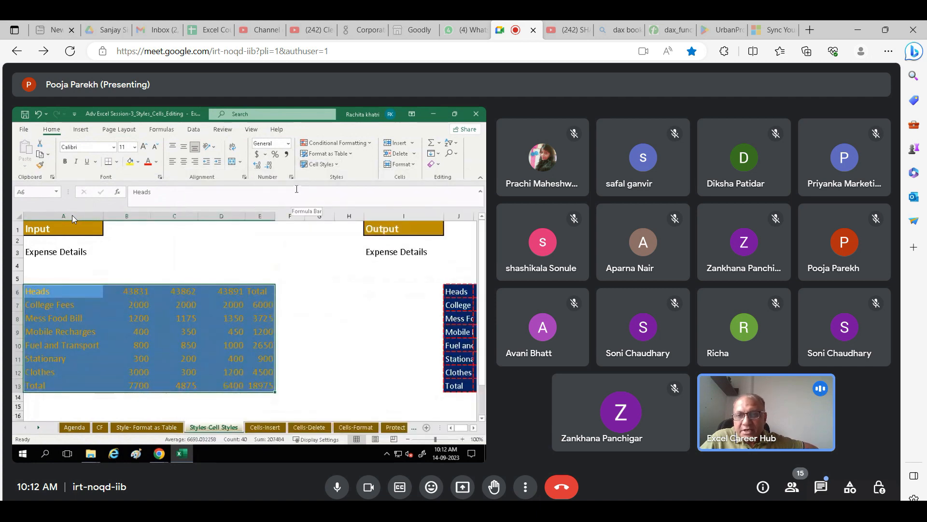